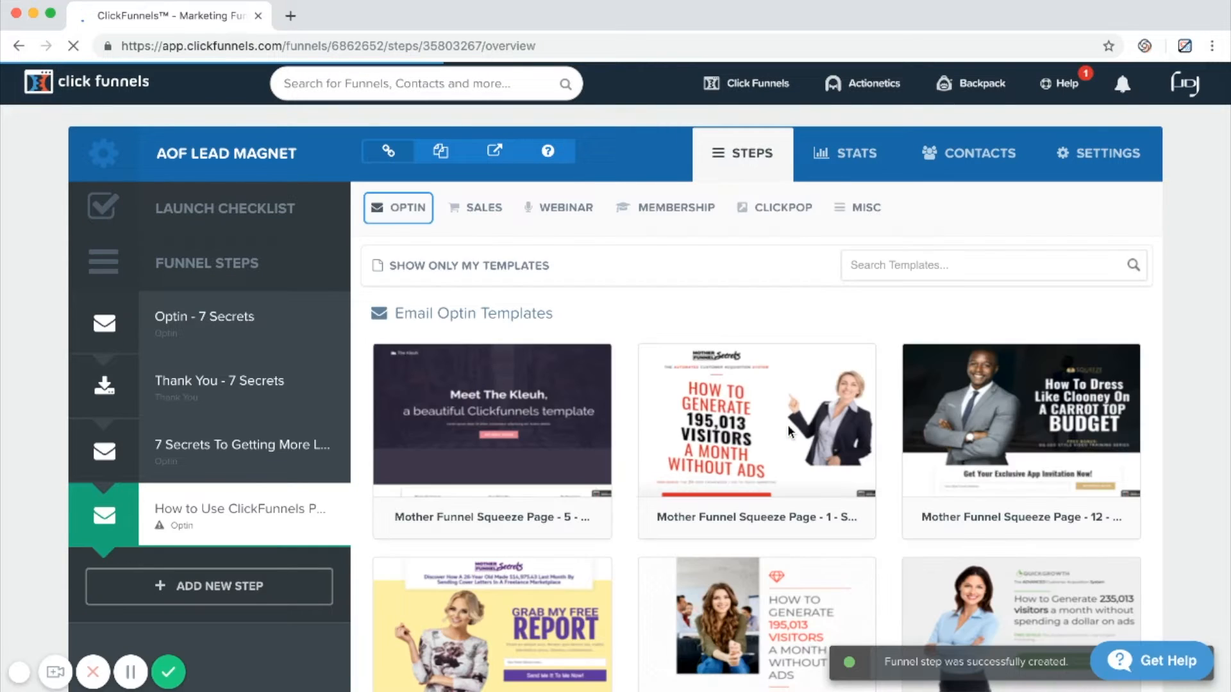
Browse the email optin templates and preview the App Download Optin template.
scroll(787, 425, "down", 15)
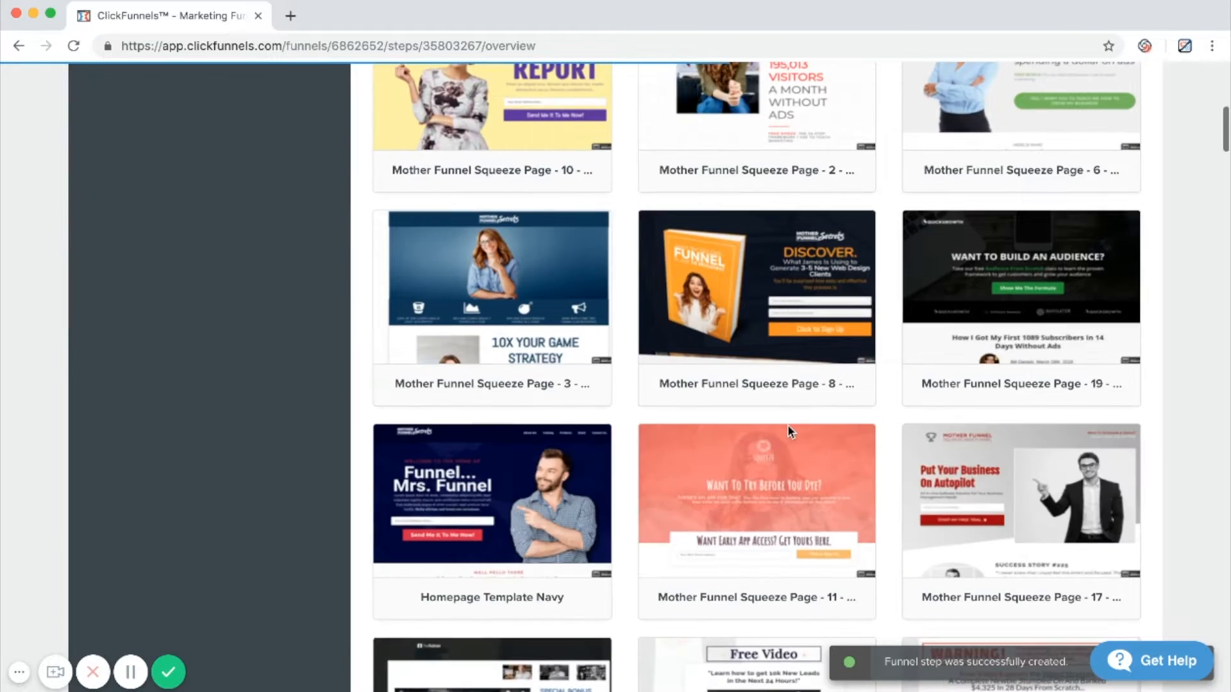
scroll(787, 425, "down", 20)
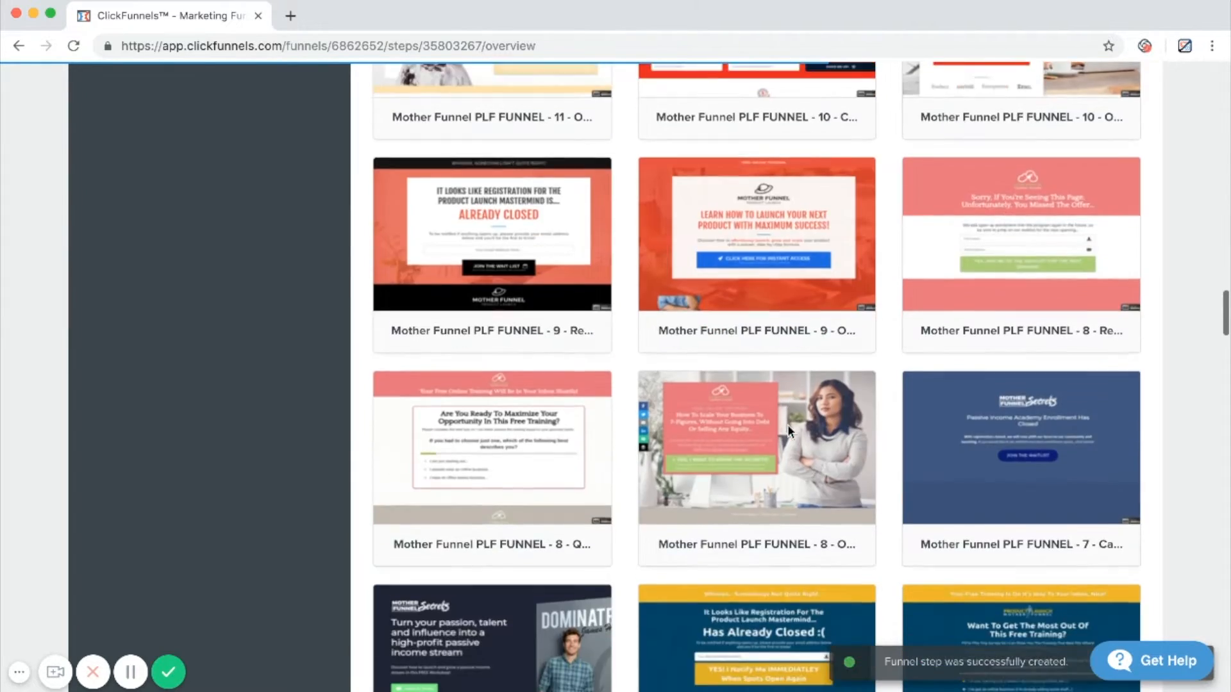
scroll(789, 429, "down", 20)
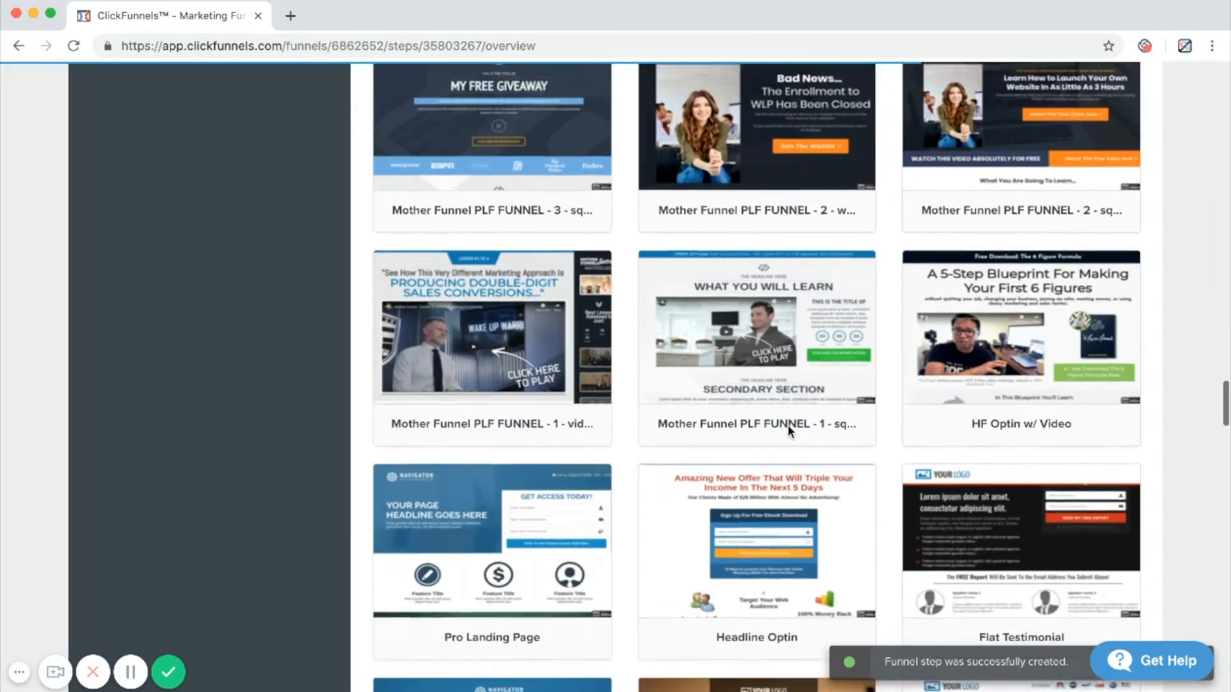
scroll(787, 424, "down", 10)
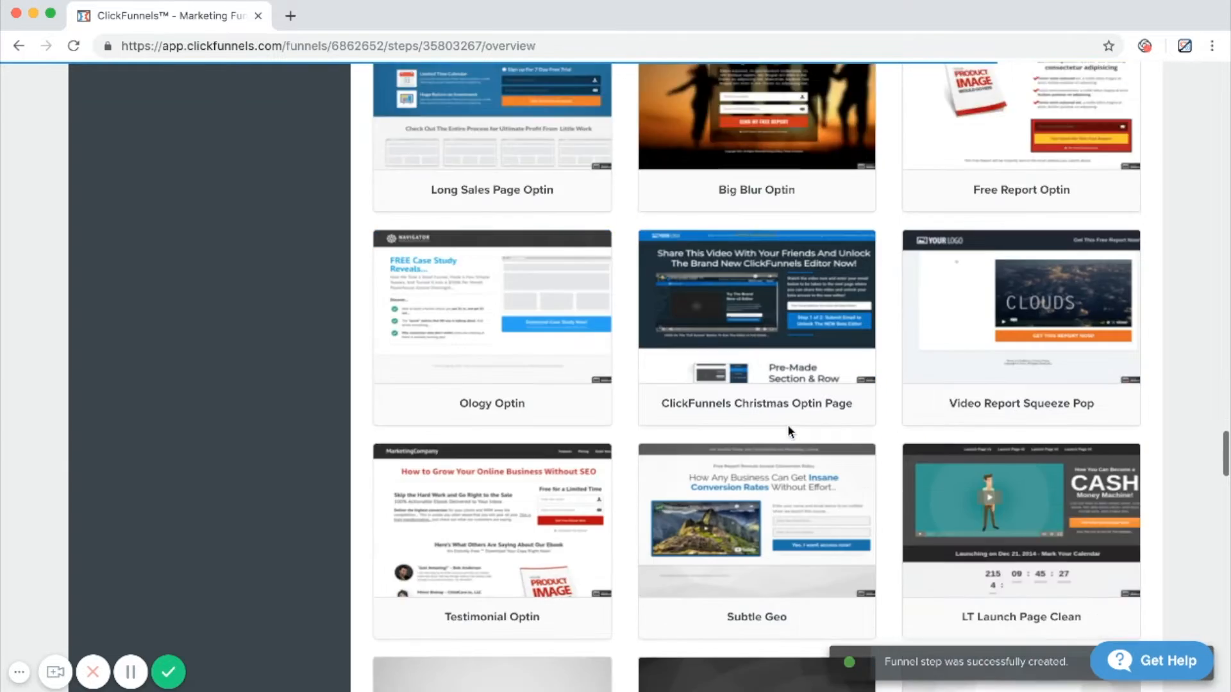
scroll(787, 424, "down", 15)
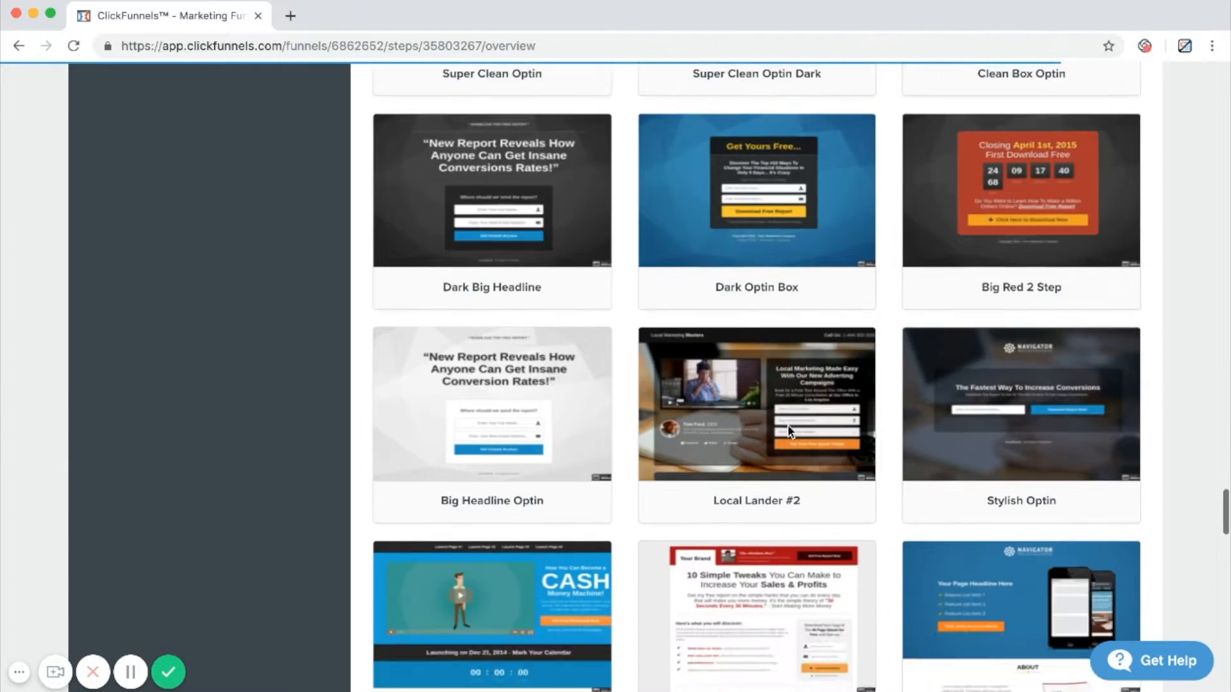
scroll(787, 425, "down", 3)
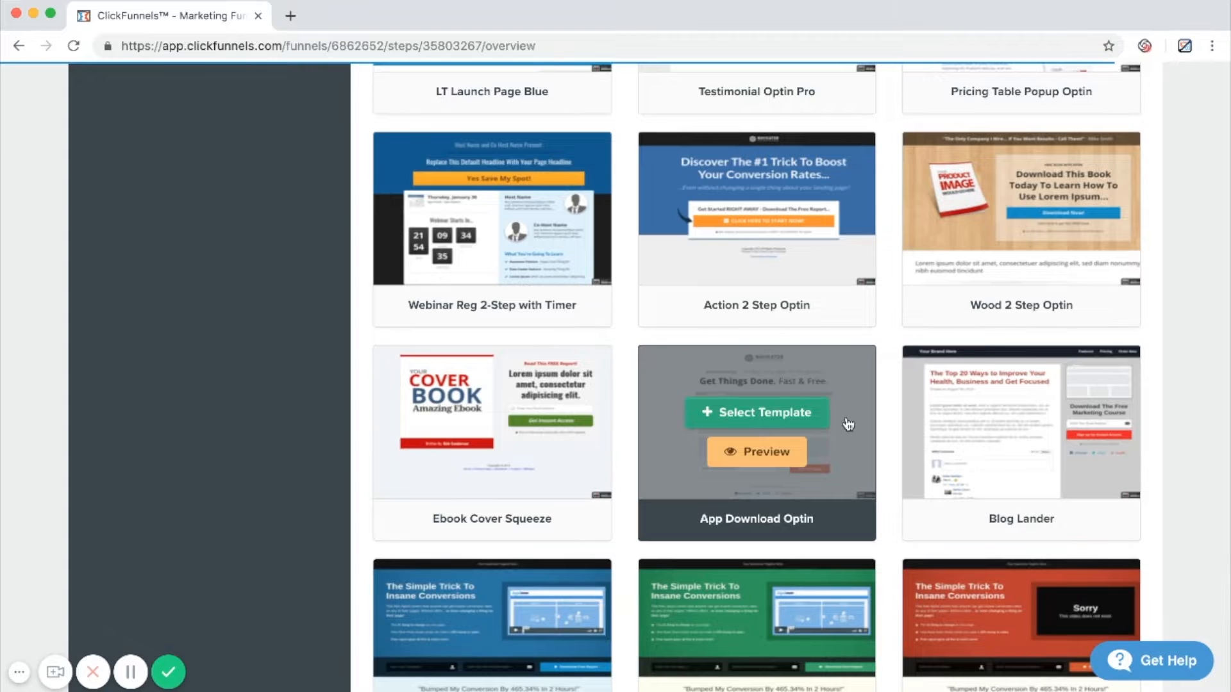
scroll(853, 426, "down", 2)
scroll(861, 425, "down", 1)
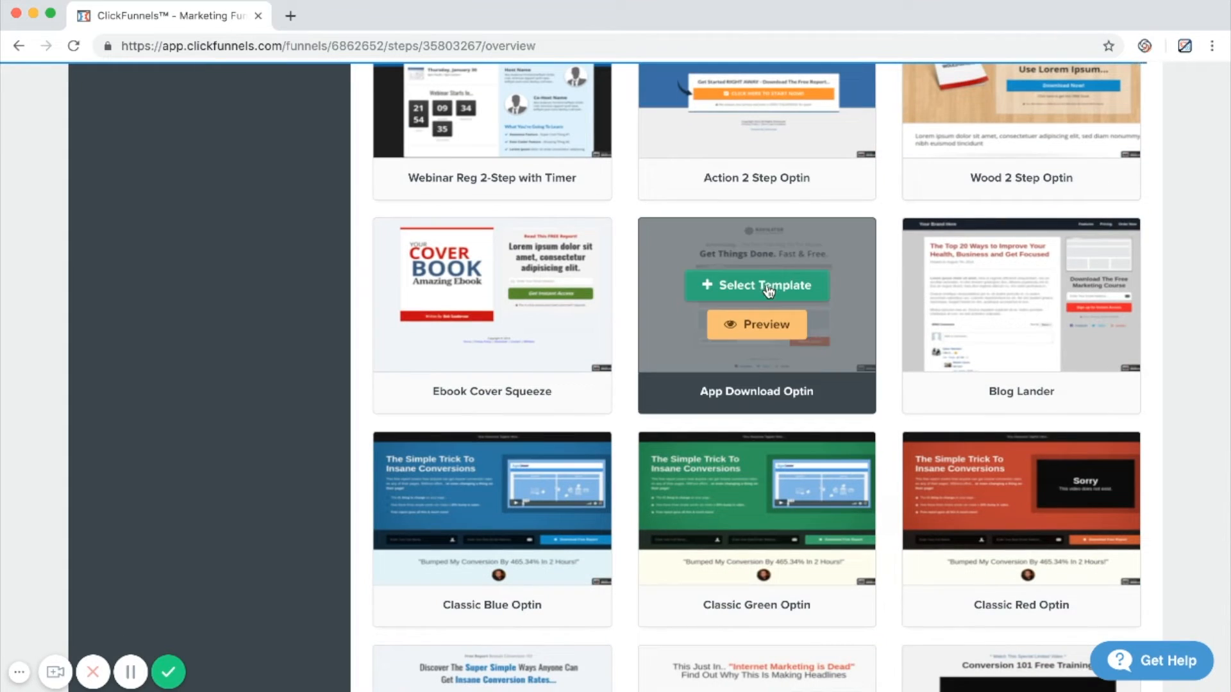
left_click(754, 328)
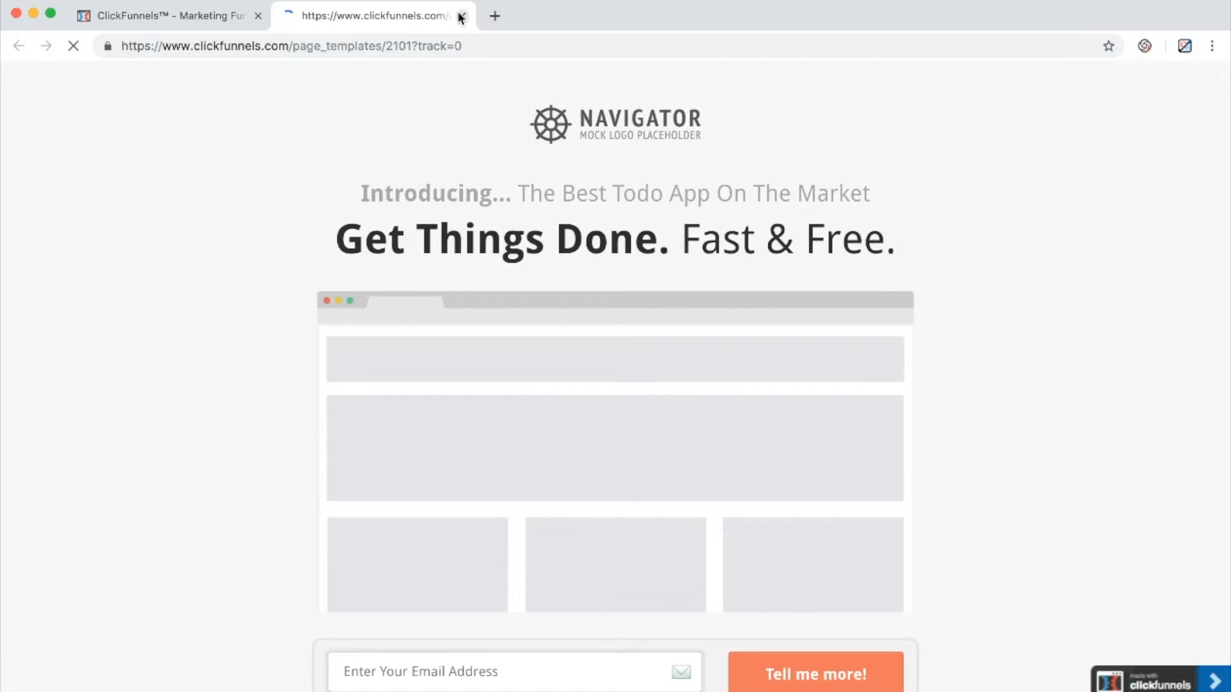
left_click(461, 16)
Create the funnel step's page from the App Download Optin template and open it in the page editor.
left_click(761, 283)
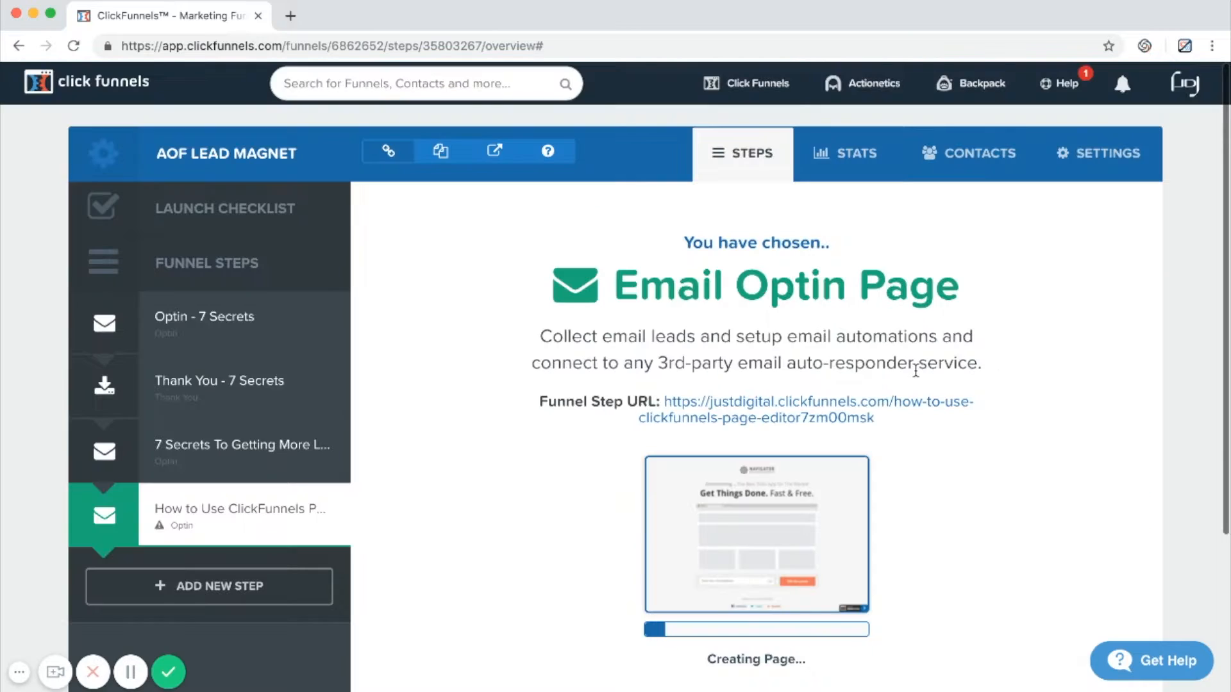
scroll(917, 374, "down", 5)
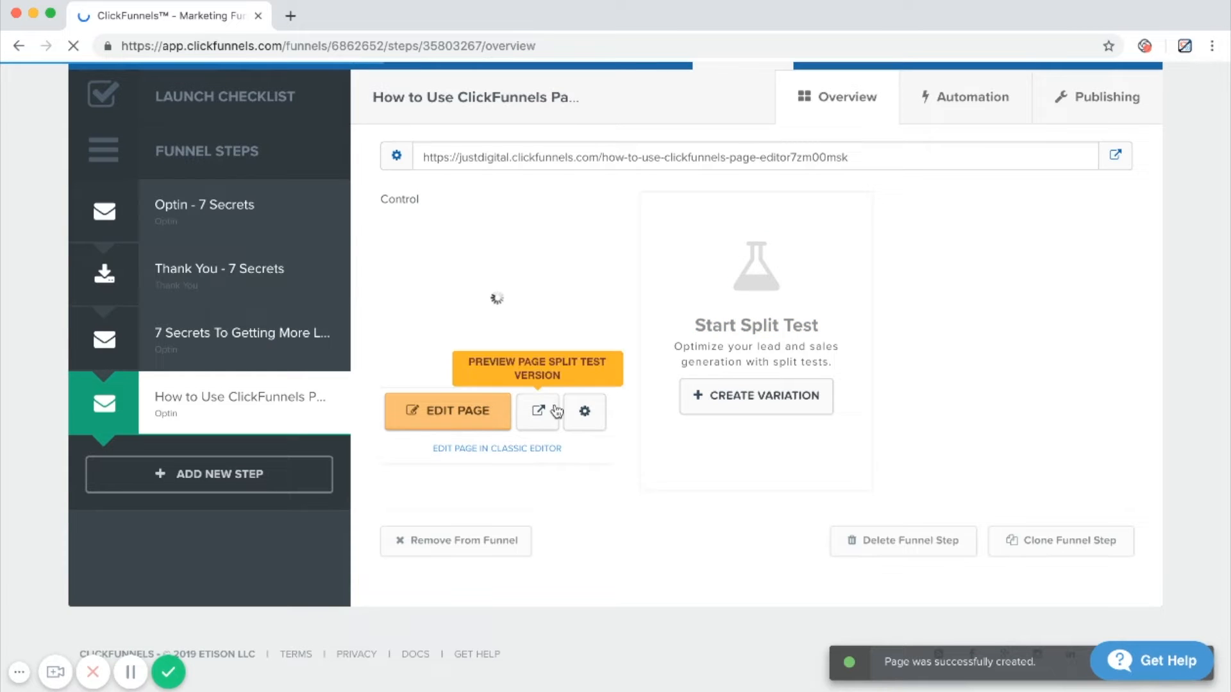
left_click(461, 417)
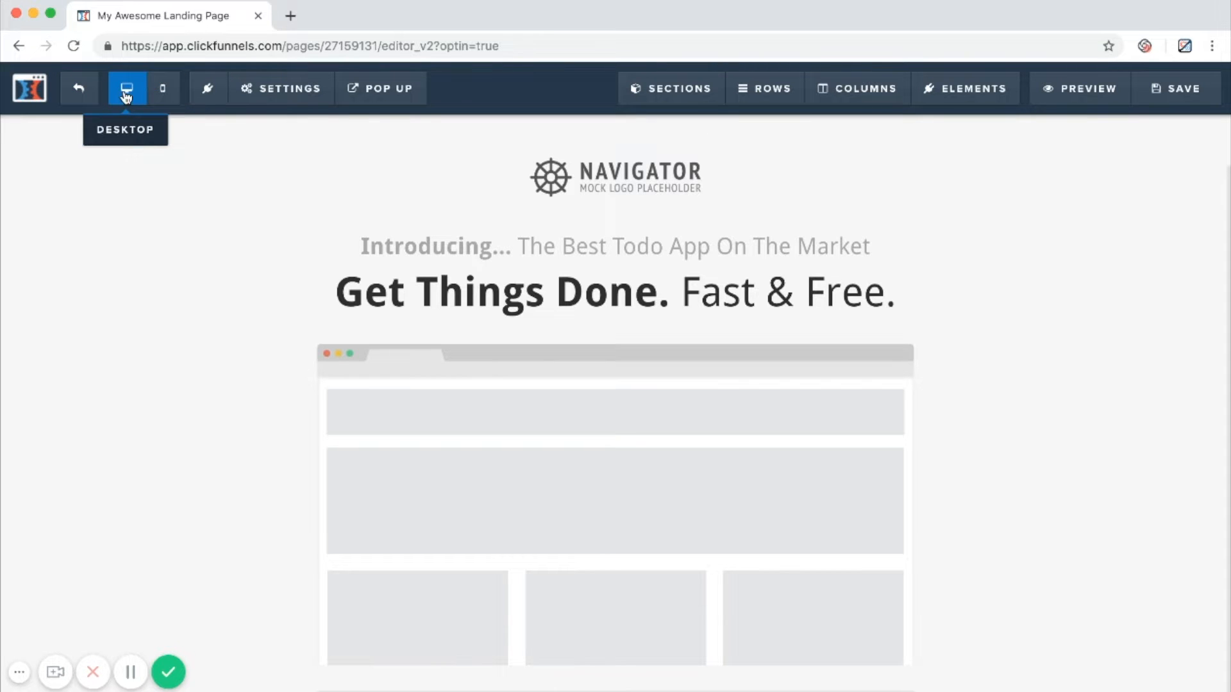
Check the landing page's mobile layout and return to the desktop layout.
left_click(153, 95)
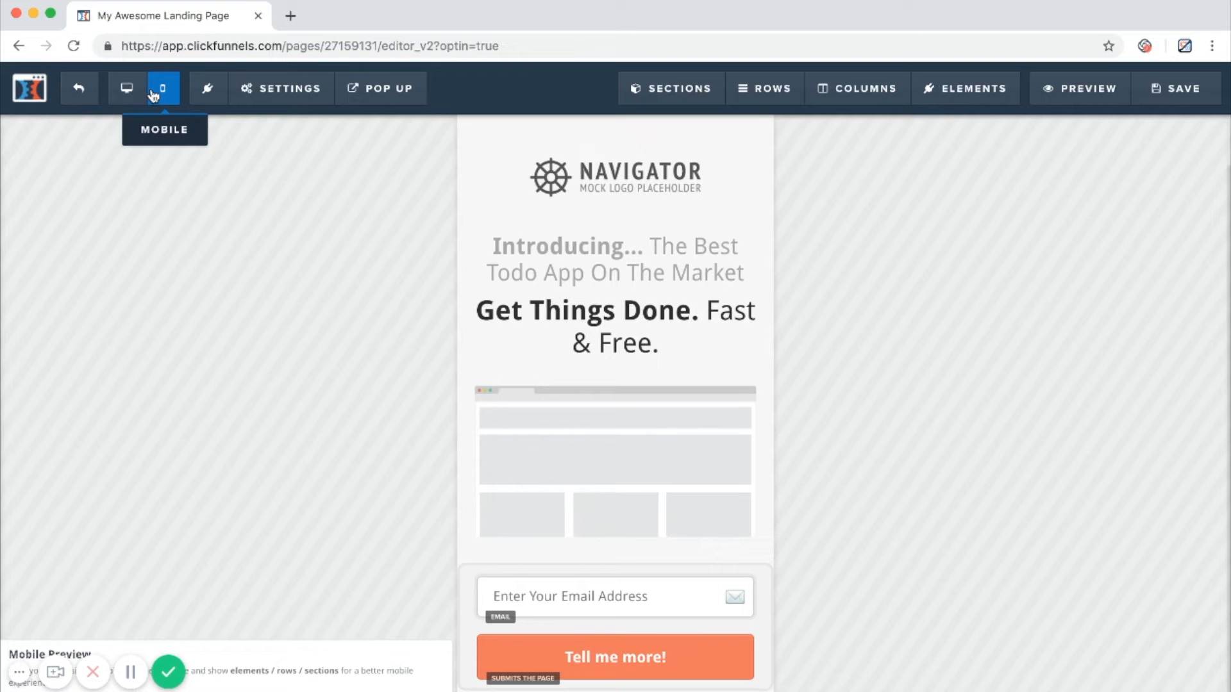
left_click(130, 95)
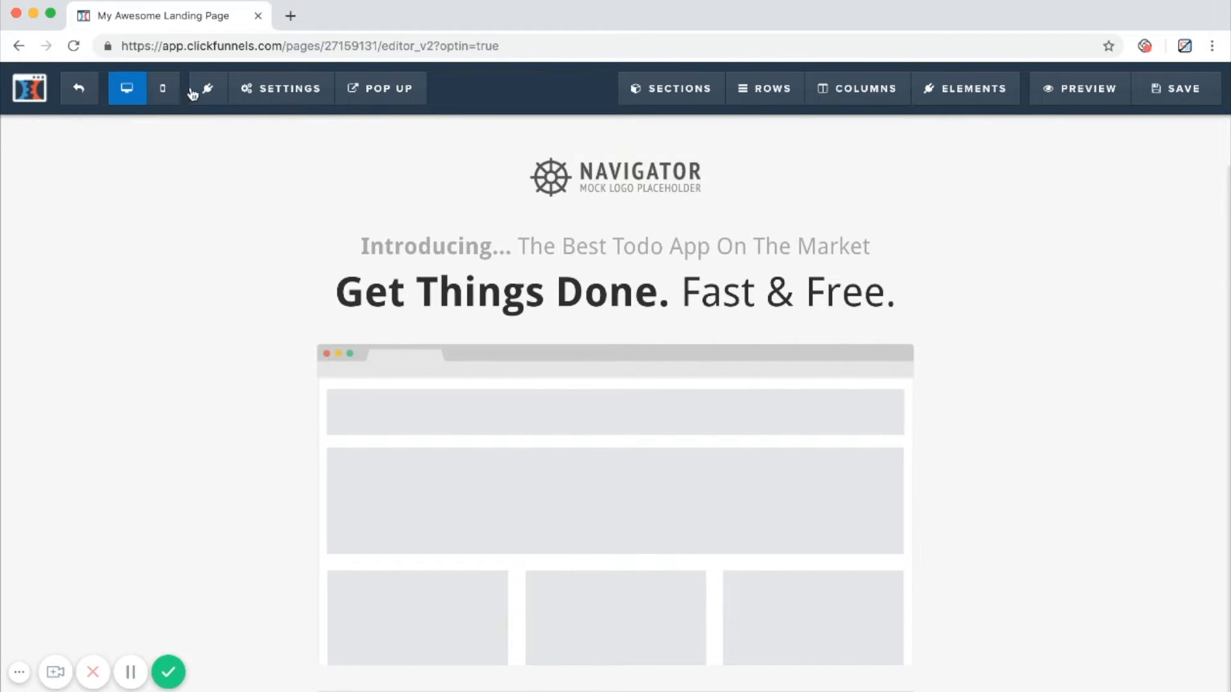
Examine the editor's settings, pop-up, section, row, column and element options and the page content from logo to social links.
mouse_move(228, 95)
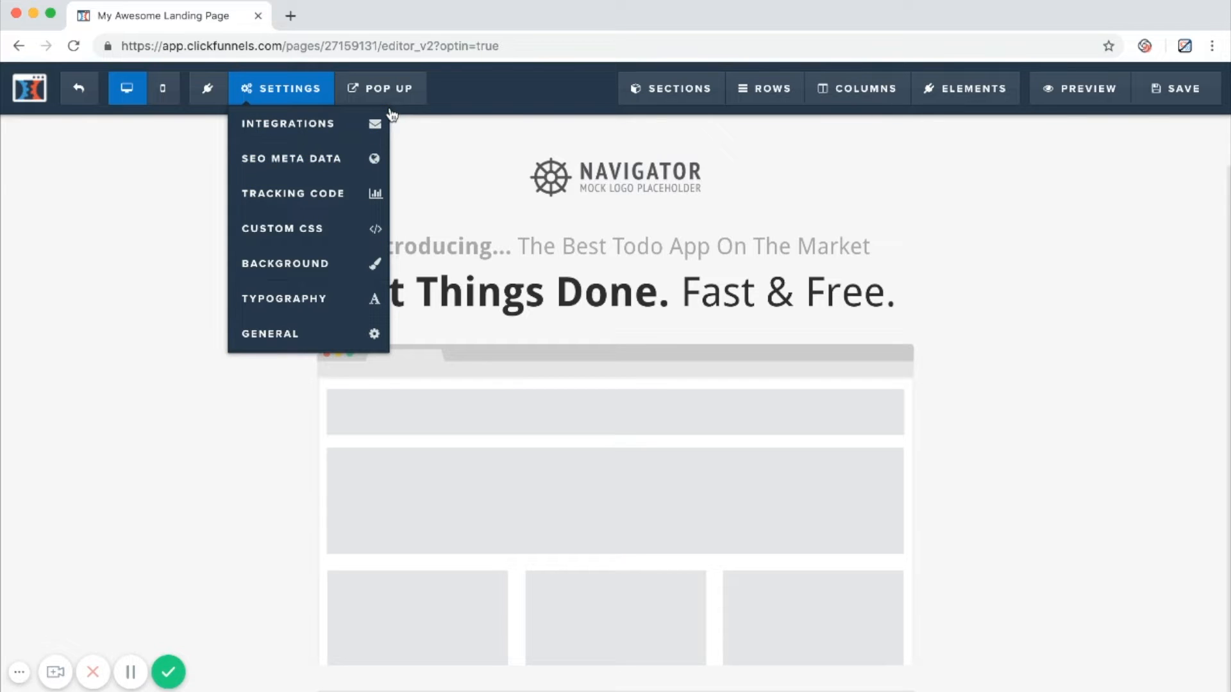
mouse_move(393, 100)
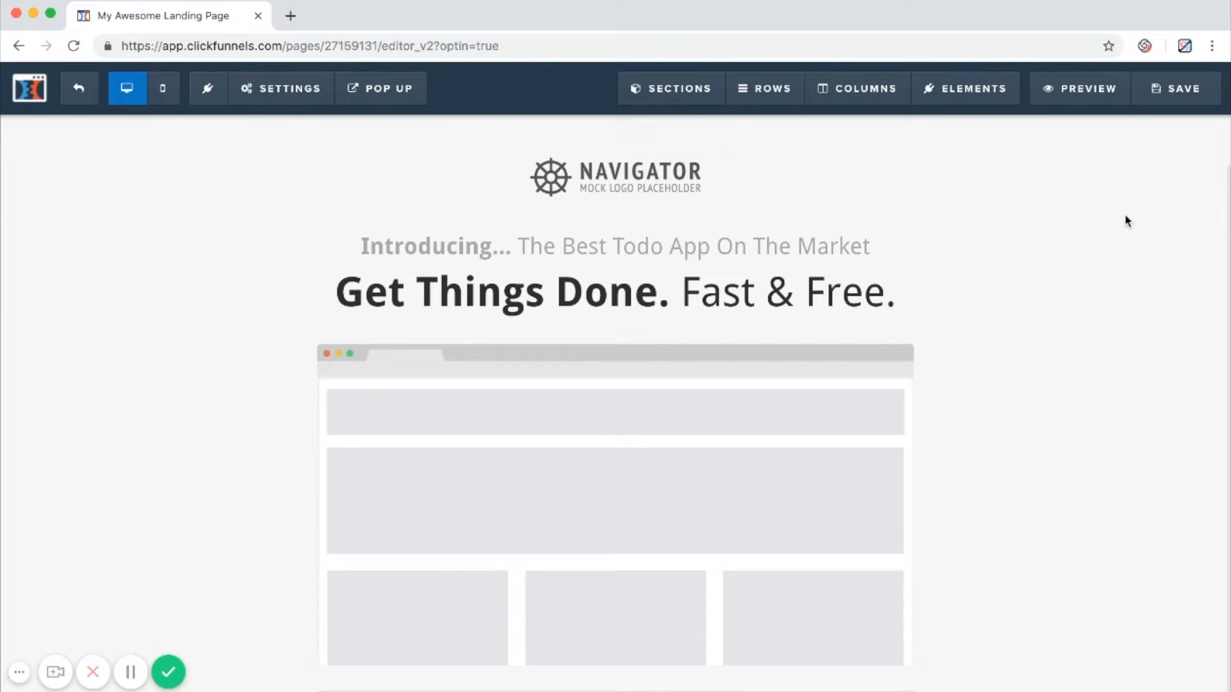
mouse_move(759, 104)
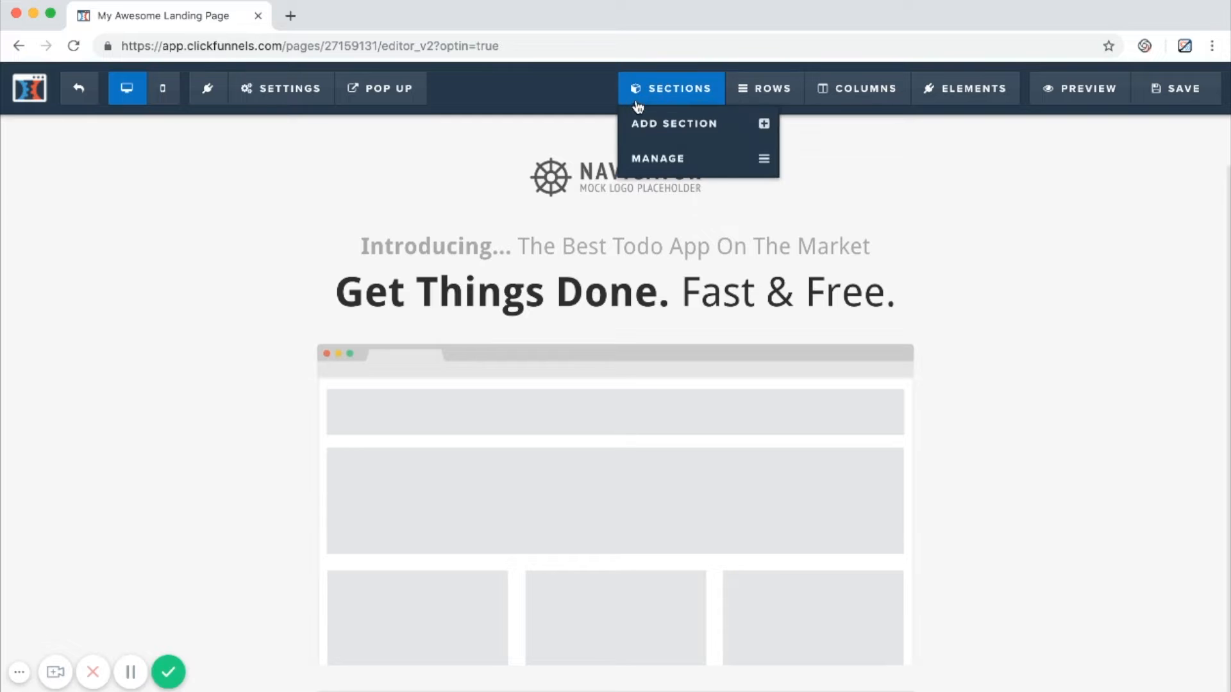
mouse_move(952, 84)
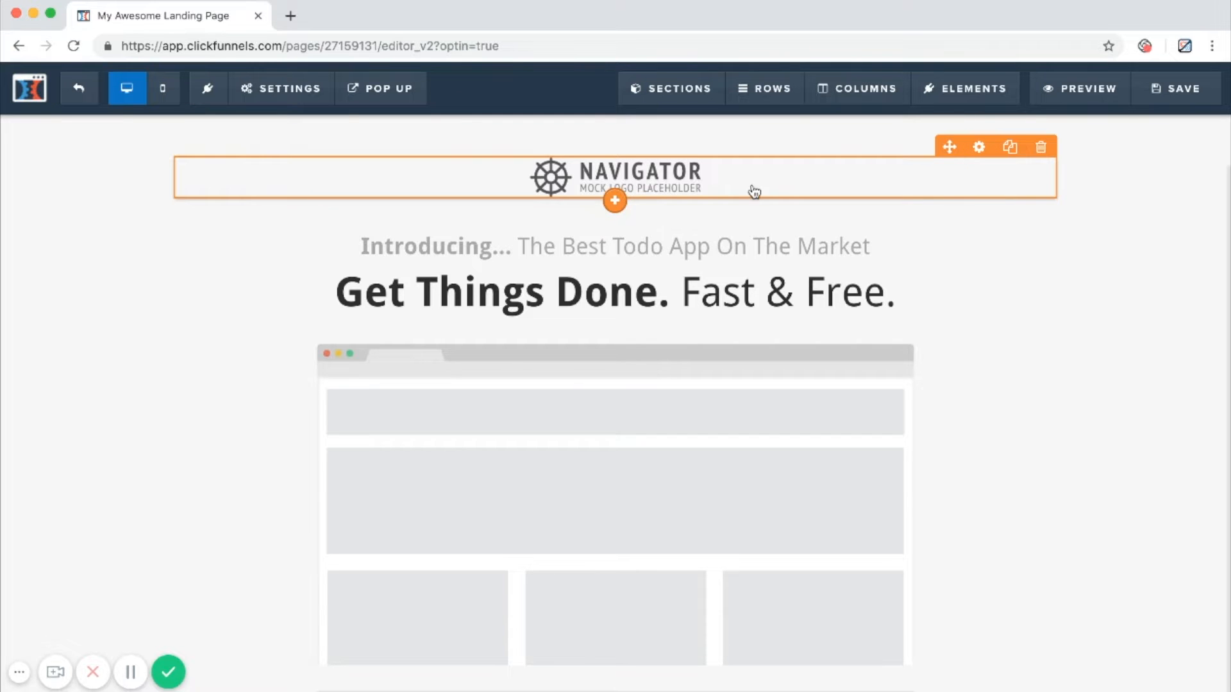
scroll(771, 295, "down", 3)
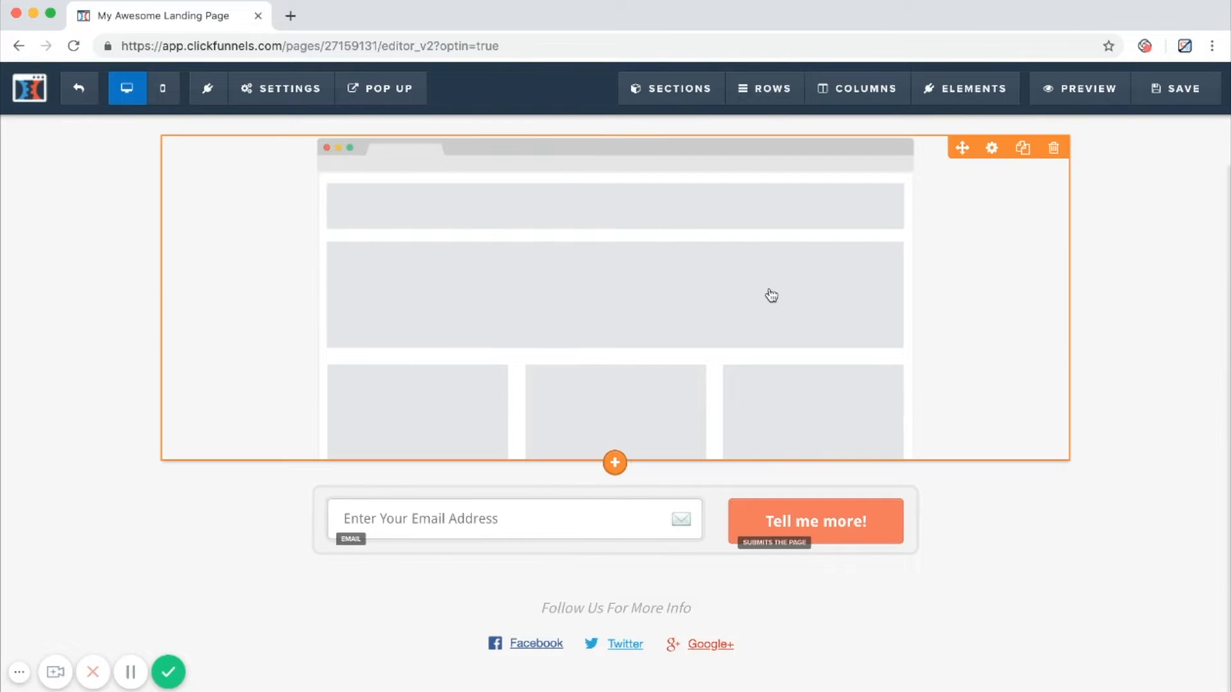
scroll(772, 295, "up", 3)
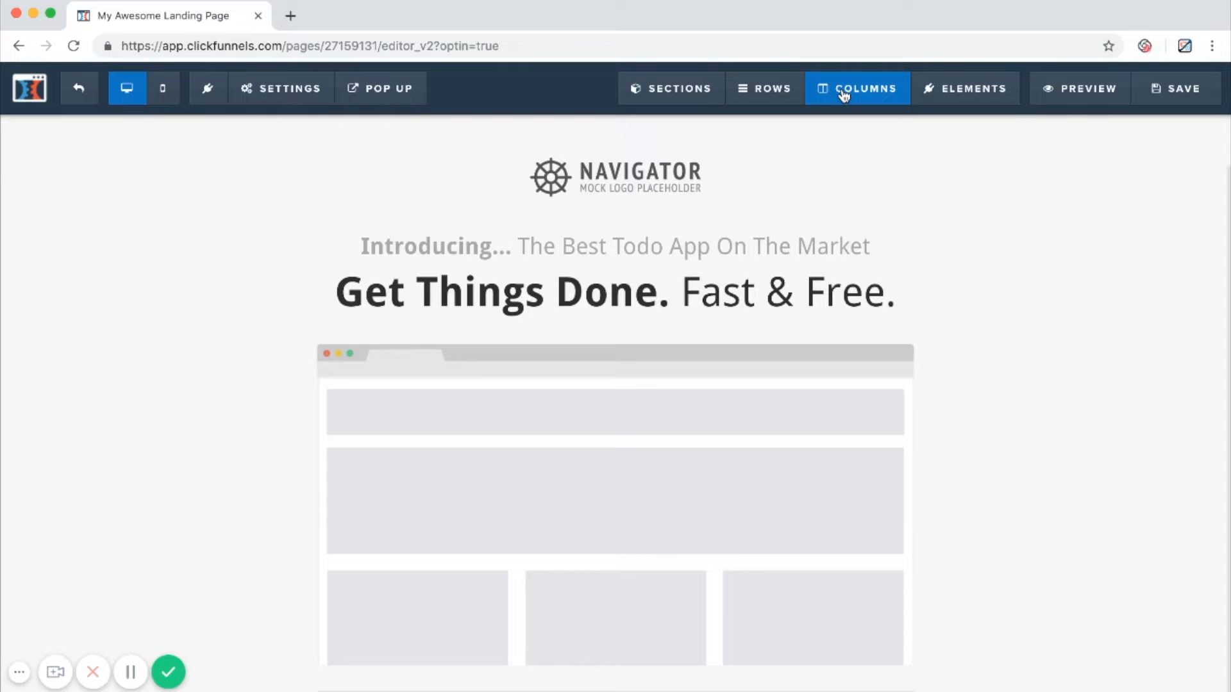
scroll(712, 413, "down", 3)
scroll(712, 412, "up", 3)
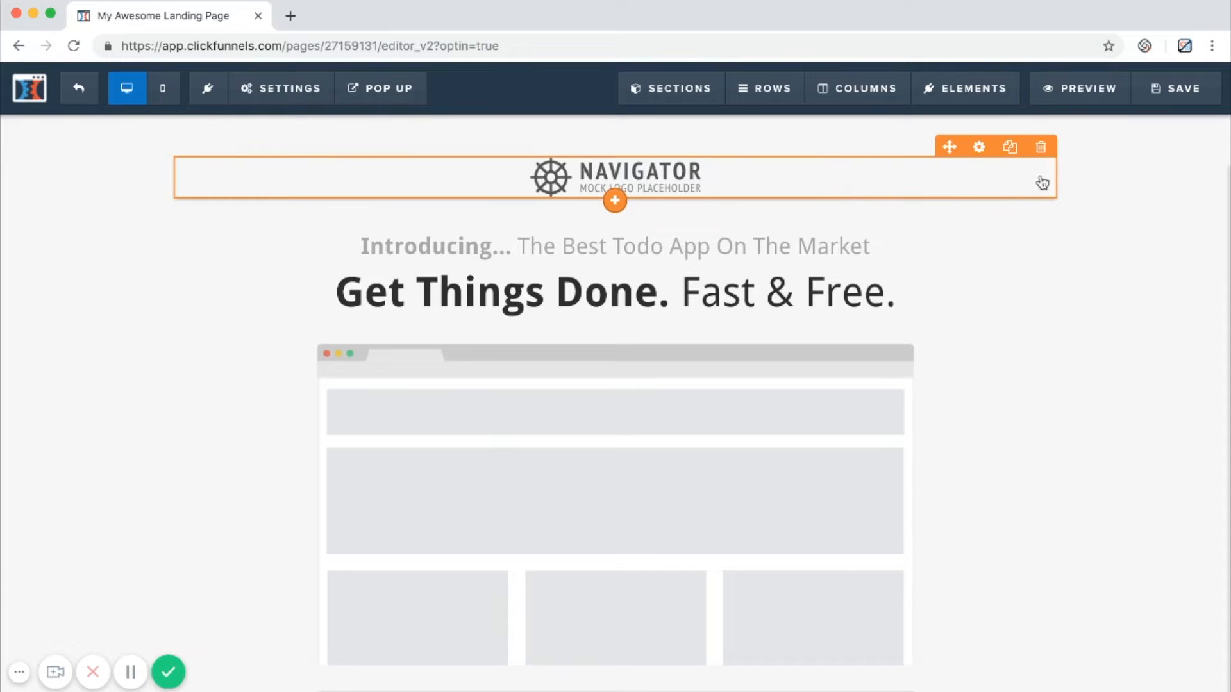
scroll(1019, 315, "down", 3)
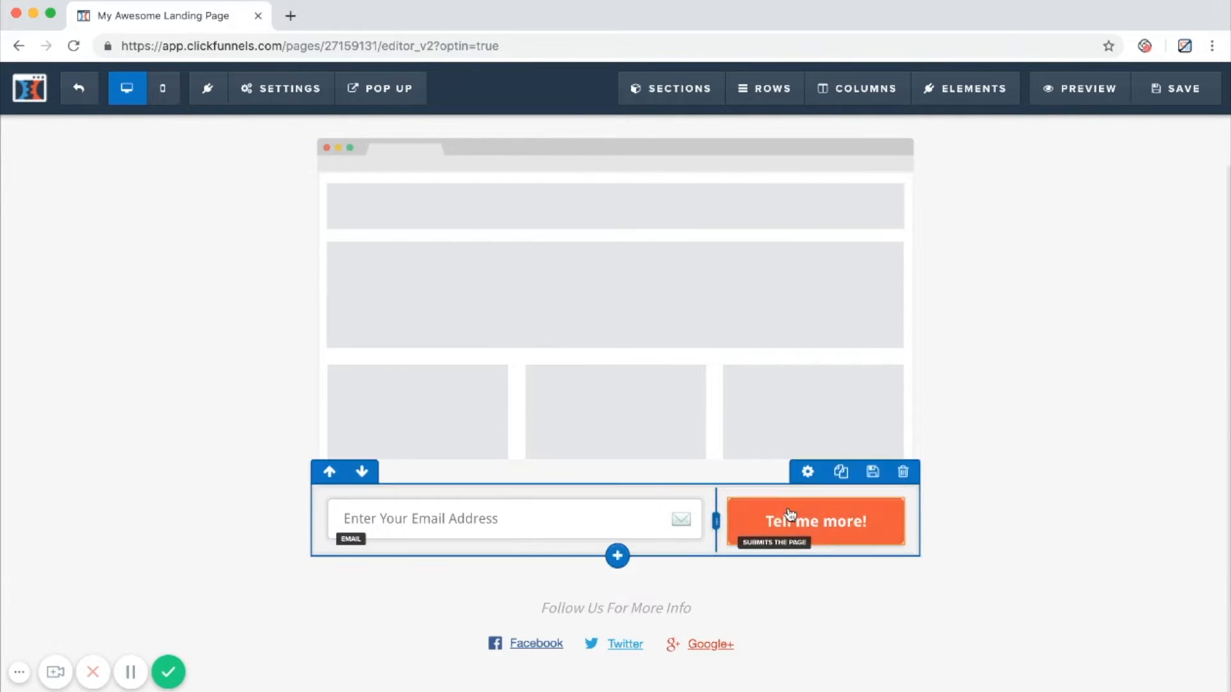
scroll(838, 431, "up", 3)
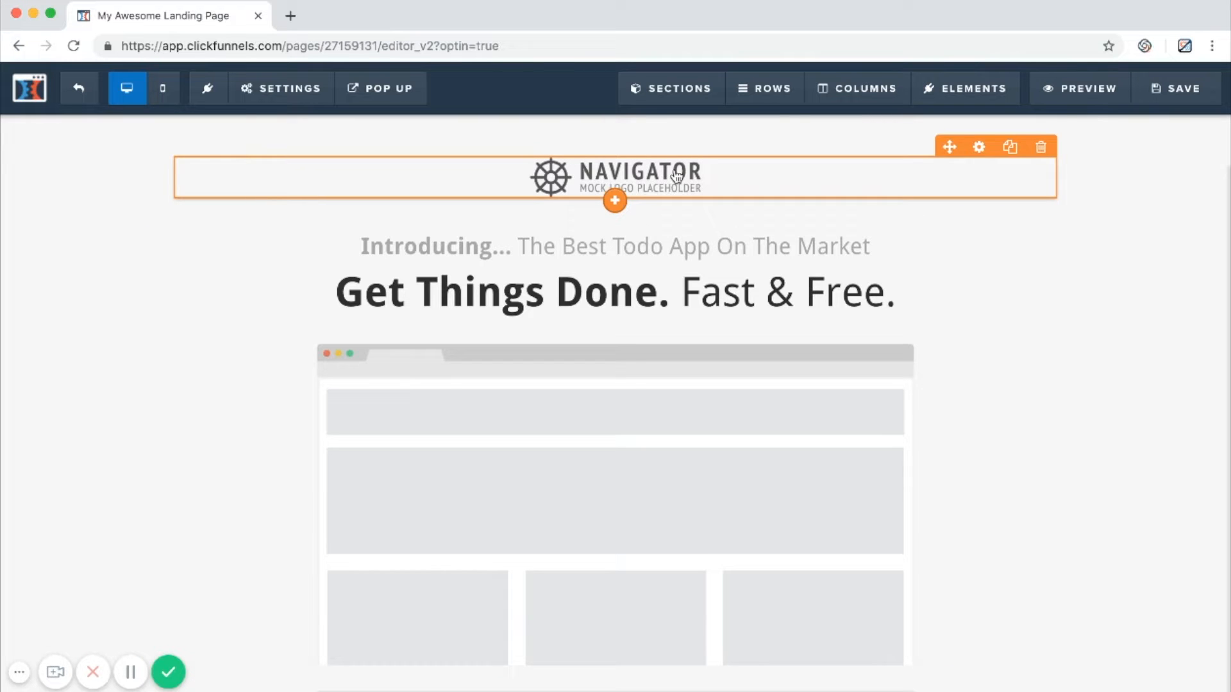
left_click_drag(678, 176, 805, 171)
scroll(1076, 320, "down", 4)
scroll(1077, 322, "up", 3)
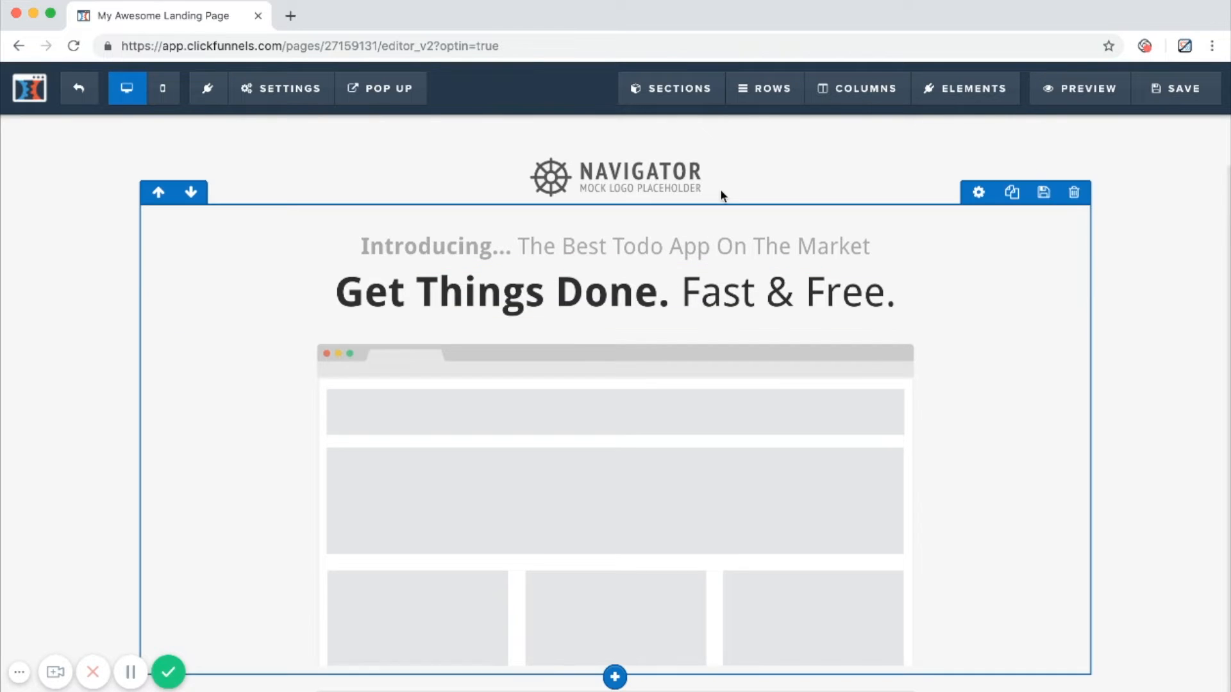
scroll(970, 444, "down", 3)
scroll(969, 444, "down", 1)
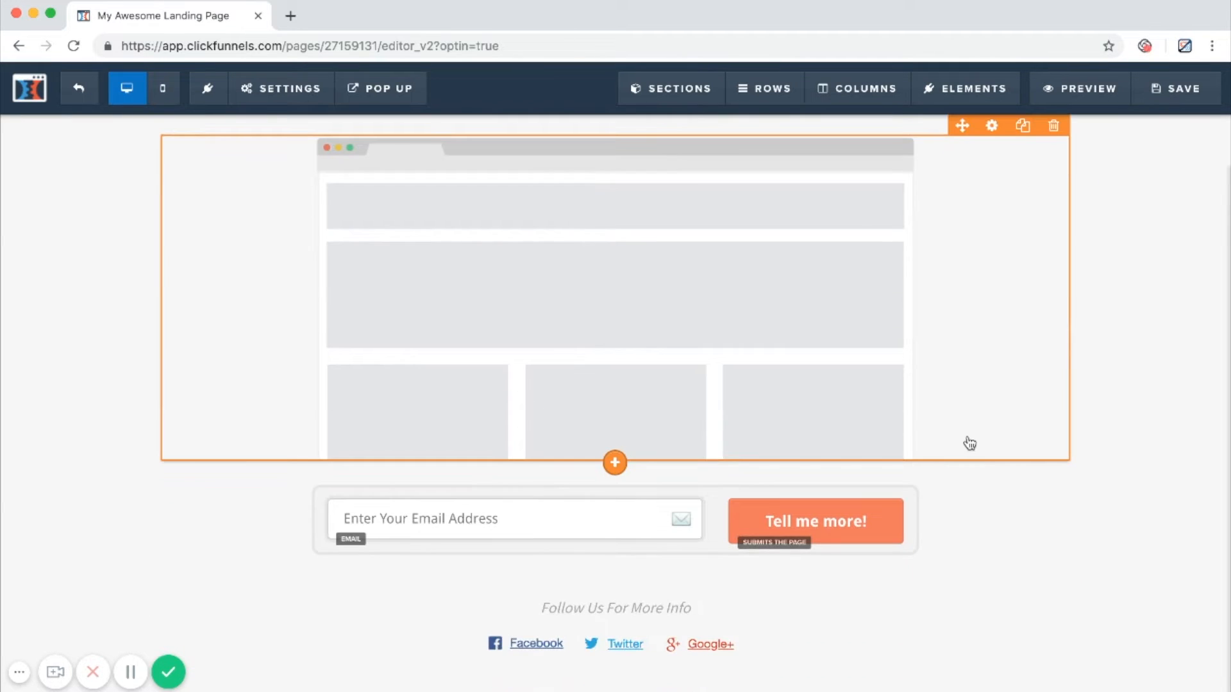
scroll(970, 444, "up", 3)
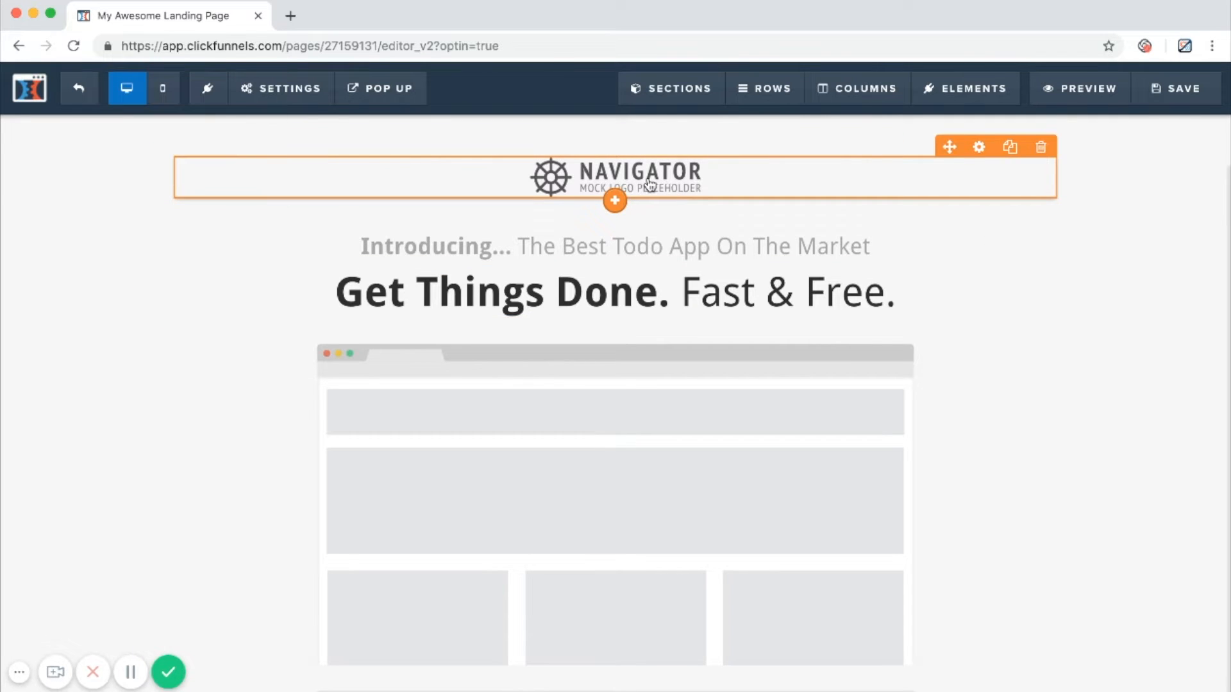
mouse_move(650, 184)
left_mouse_down()
mouse_move(580, 360)
mouse_move(616, 286)
mouse_move(643, 152)
mouse_move(643, 179)
left_mouse_up()
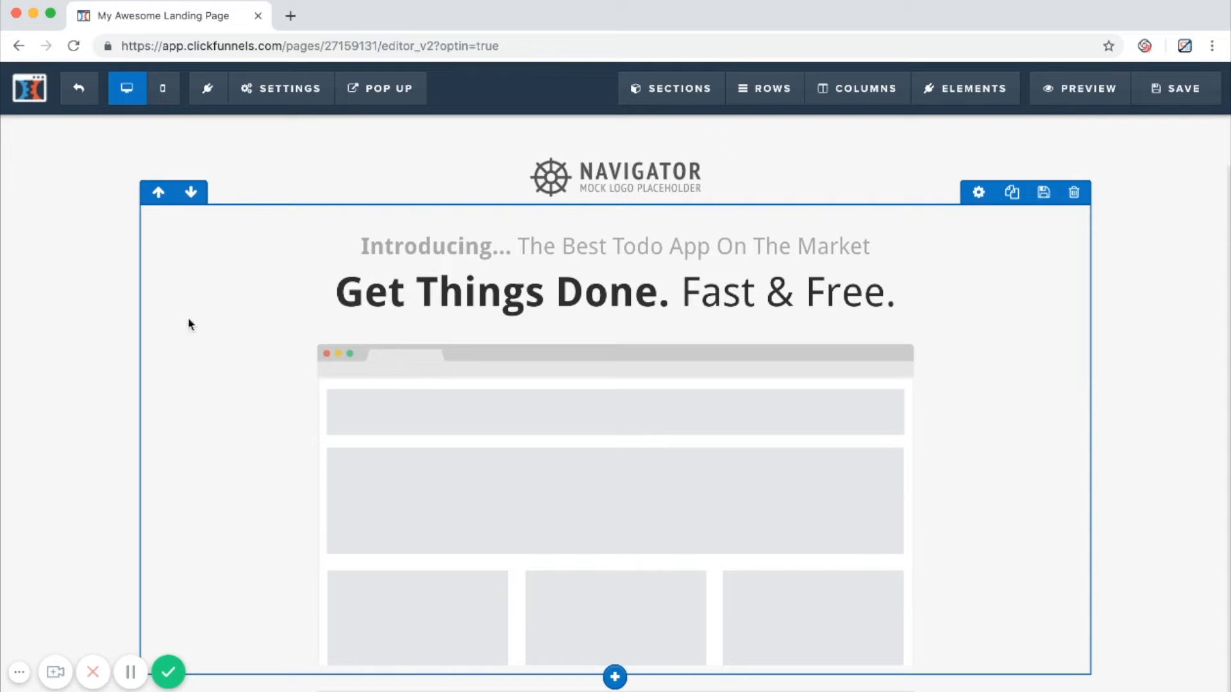
scroll(159, 247, "down", 3)
scroll(159, 246, "up", 2)
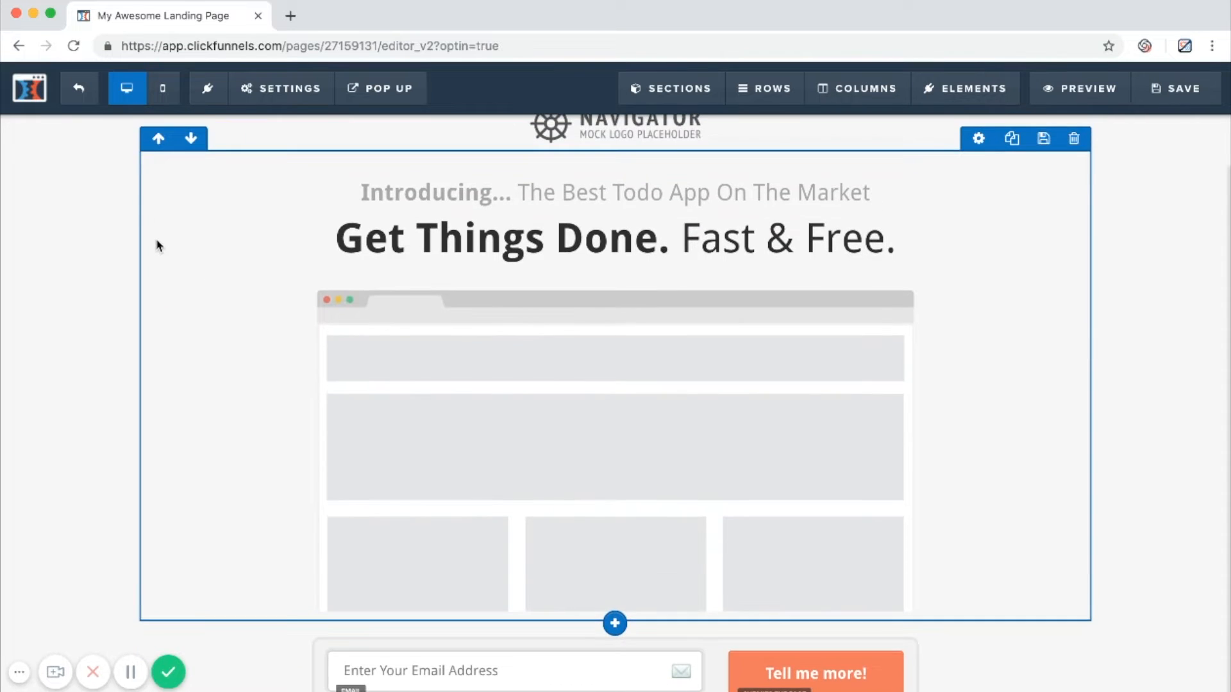
scroll(159, 200, "up", 2)
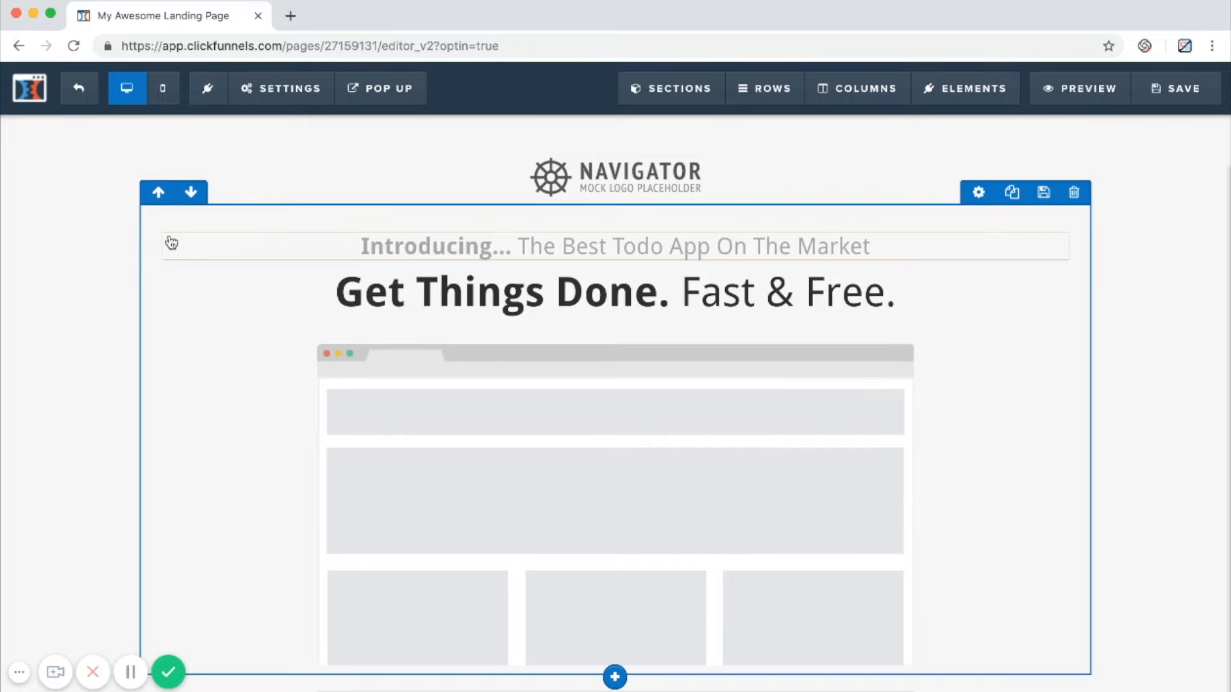
Move the headline and mockup row above the logo row and back below it.
left_click(158, 193)
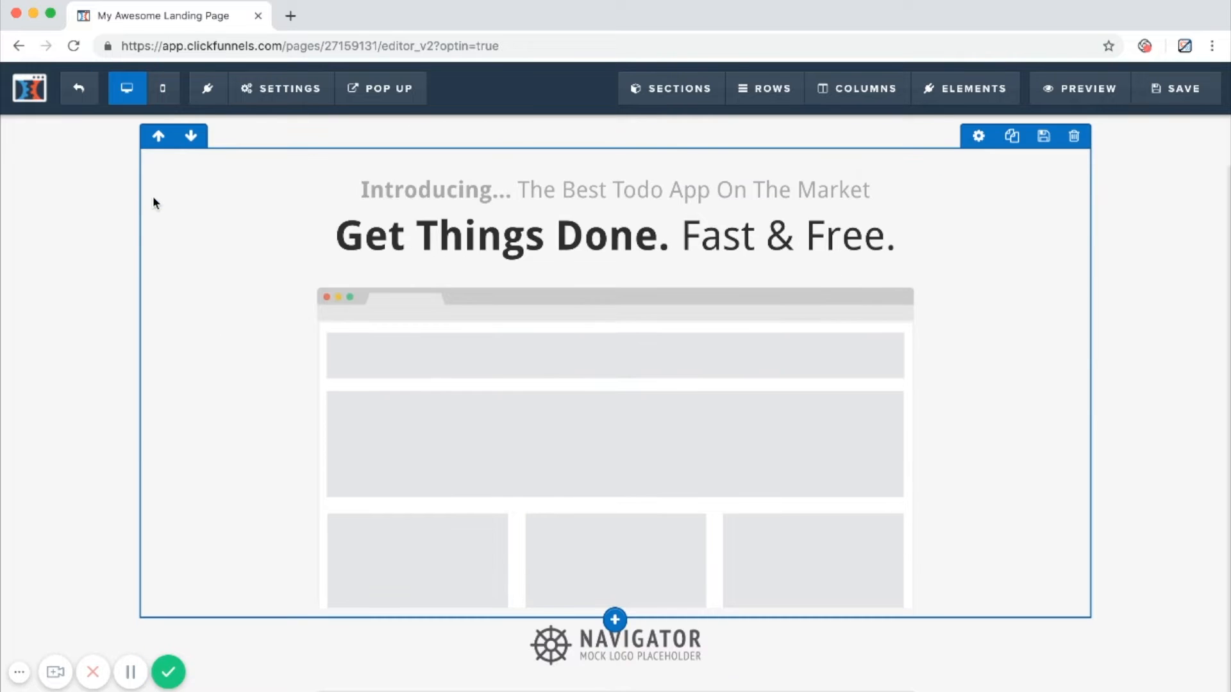
left_click(192, 134)
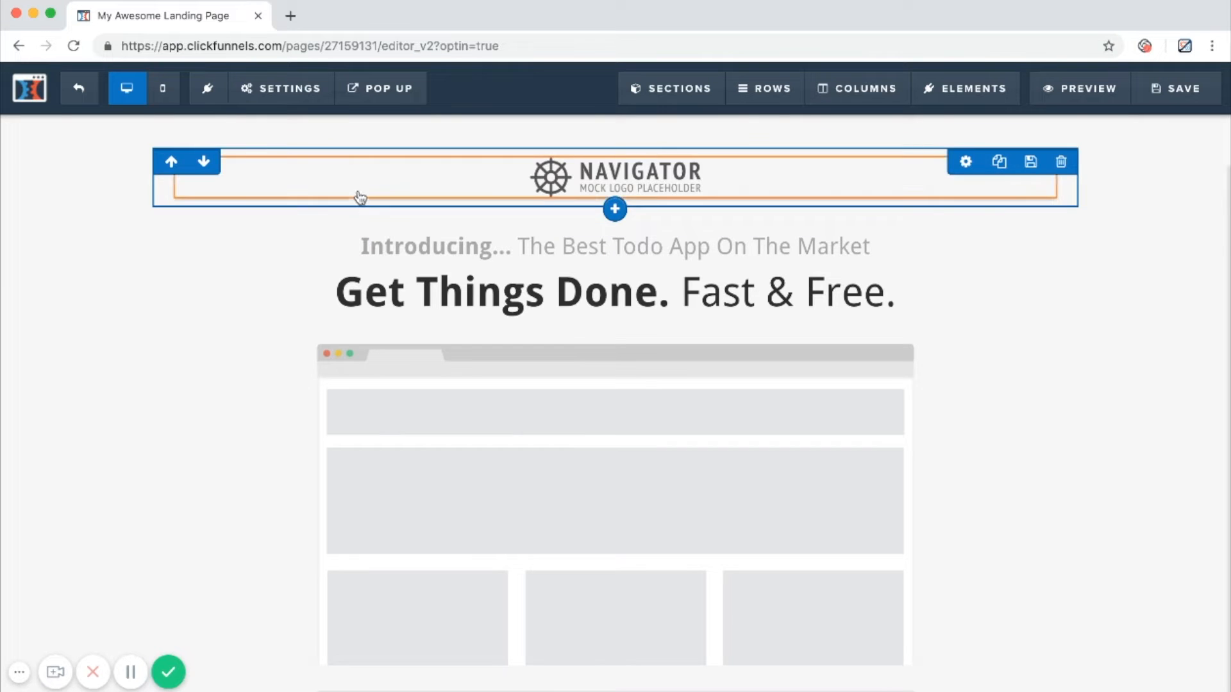
Add a full-width section between the browser mockup and the email signup form.
scroll(332, 214, "down", 3)
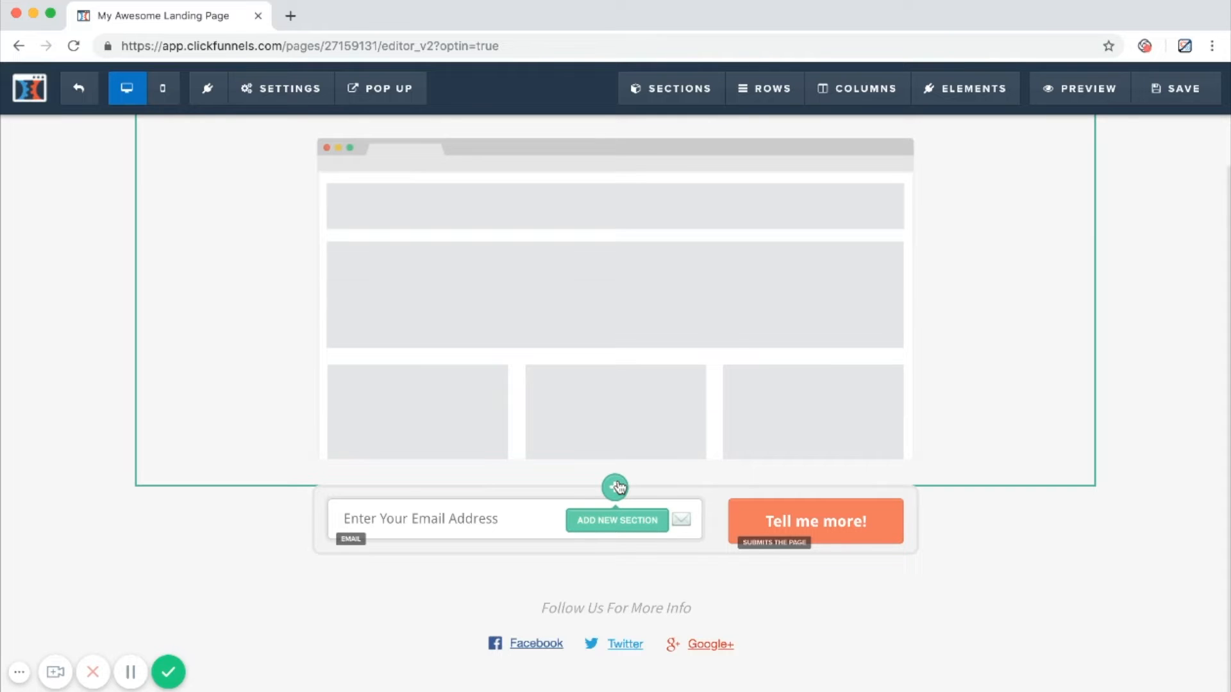
mouse_move(680, 90)
left_click(694, 132)
left_click_drag(921, 208, 618, 564)
scroll(803, 480, "down", 1)
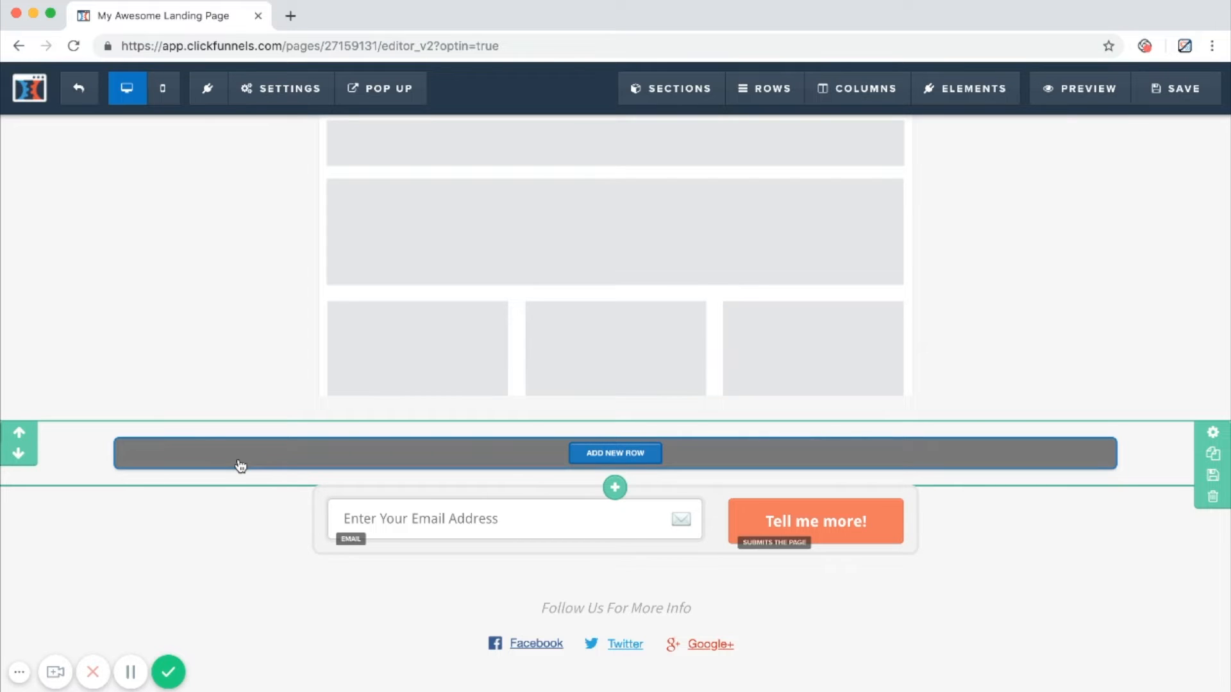
Insert a two-column row into the new empty section, keeping both columns equally wide.
left_click(318, 453)
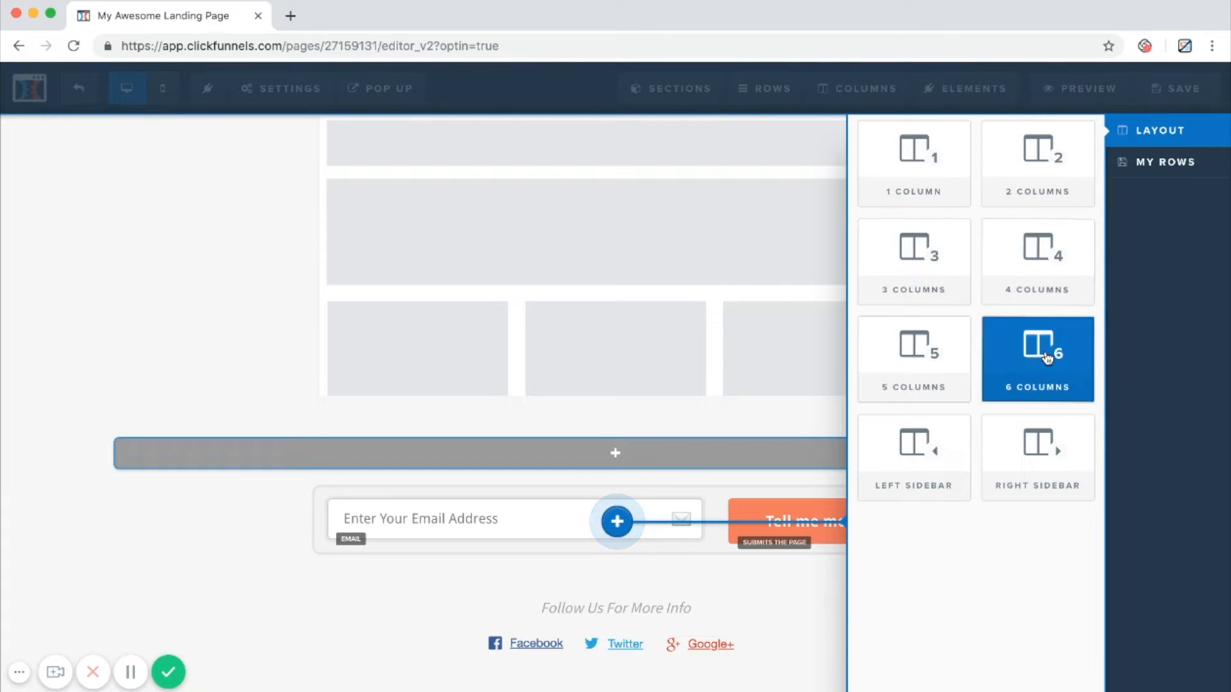
left_click_drag(1026, 153, 1025, 152)
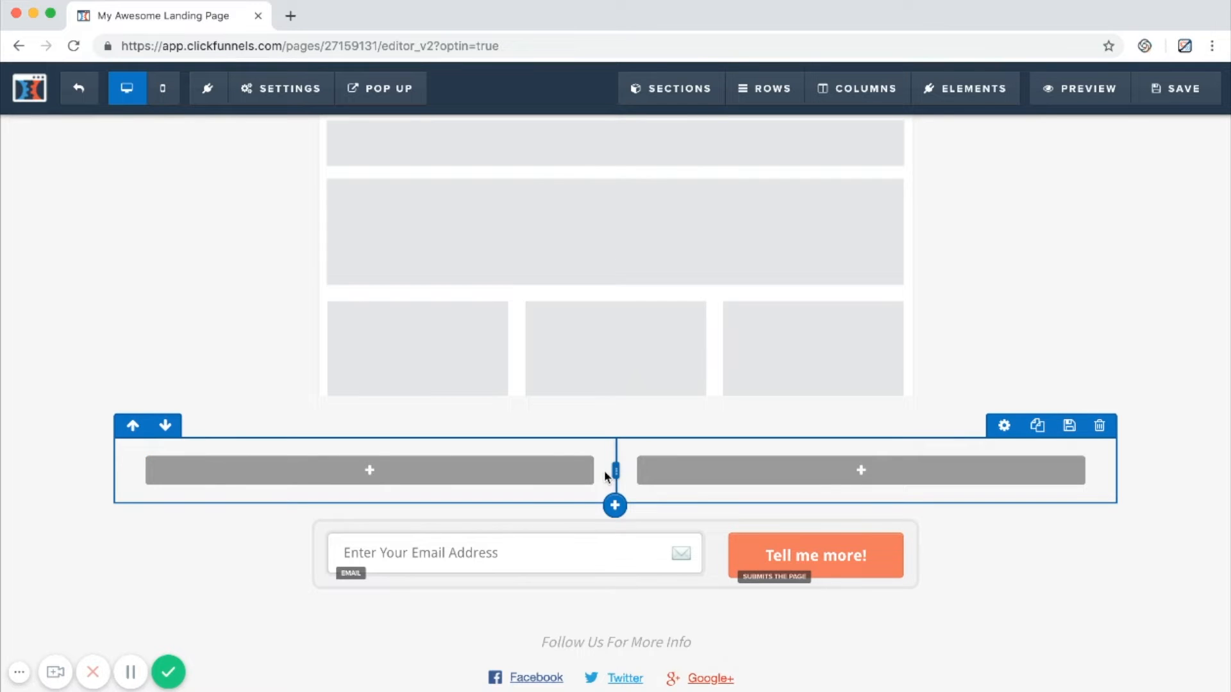
mouse_move(616, 470)
left_mouse_down()
mouse_move(475, 481)
mouse_move(609, 448)
mouse_move(943, 470)
mouse_move(401, 474)
mouse_move(731, 483)
mouse_move(338, 442)
mouse_move(890, 457)
mouse_move(537, 455)
mouse_move(621, 463)
left_mouse_up()
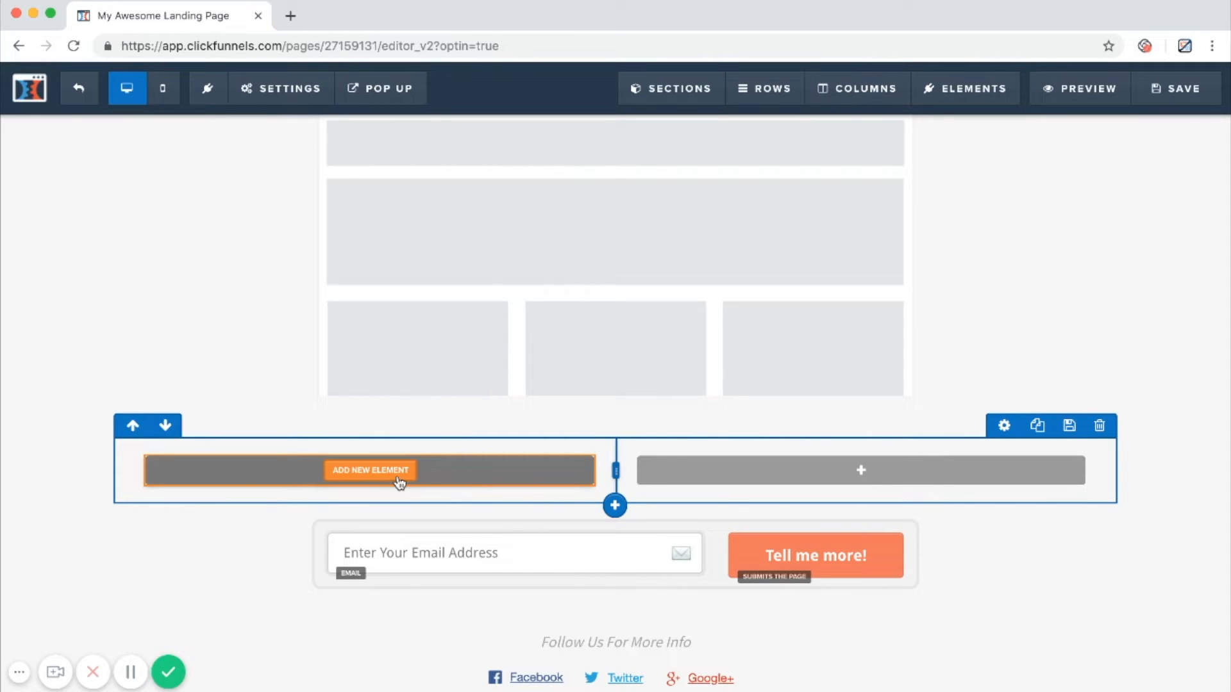
Add a headline element to the new row's left column with the text "This is How to Use ClickFunnels Page Editor".
left_click(399, 482)
left_click(892, 263)
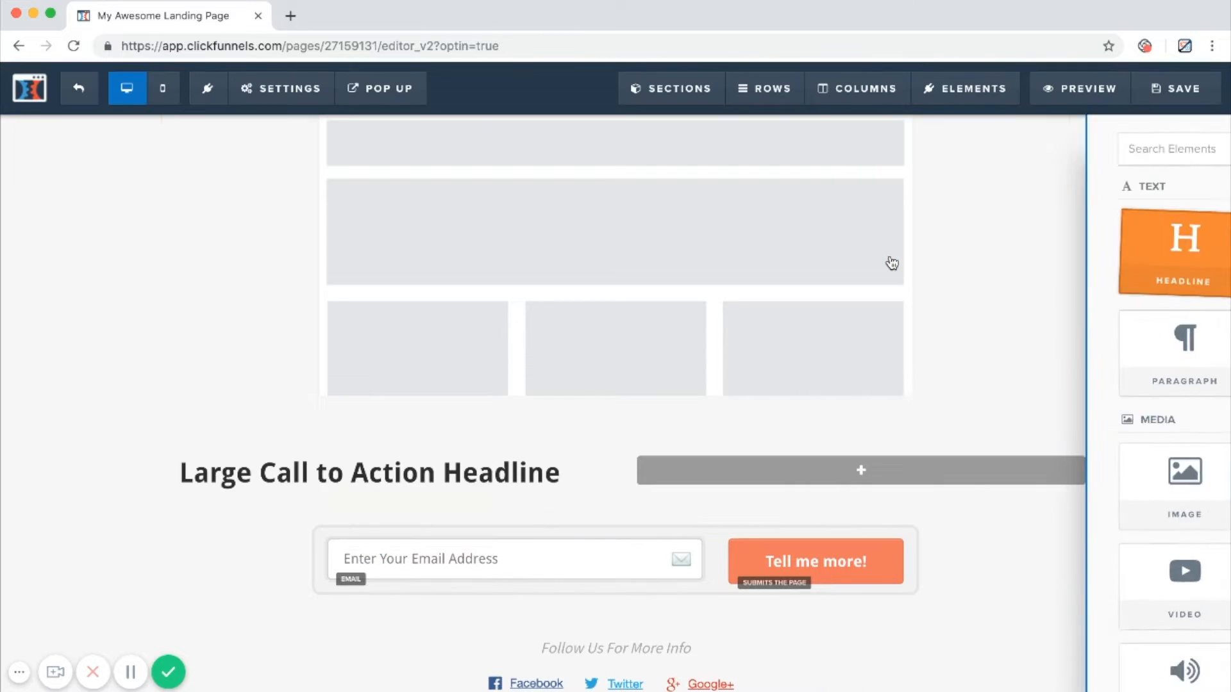
left_click(429, 461)
type("This ")
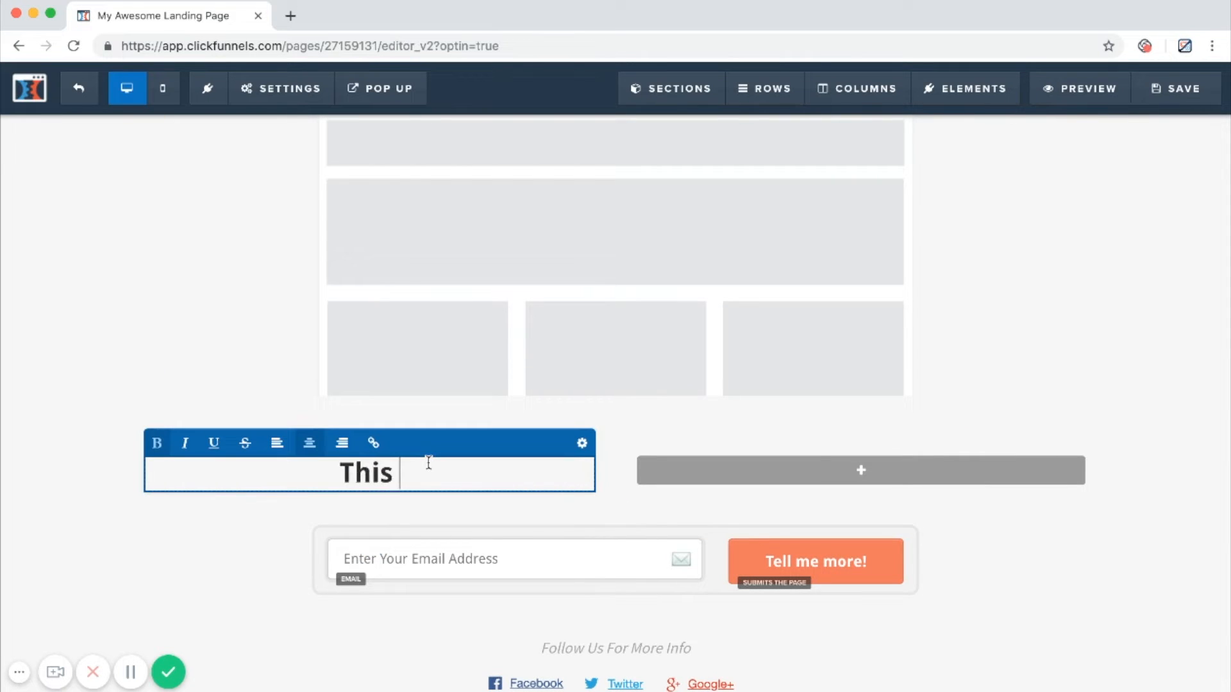
type("is How to Use Clickf")
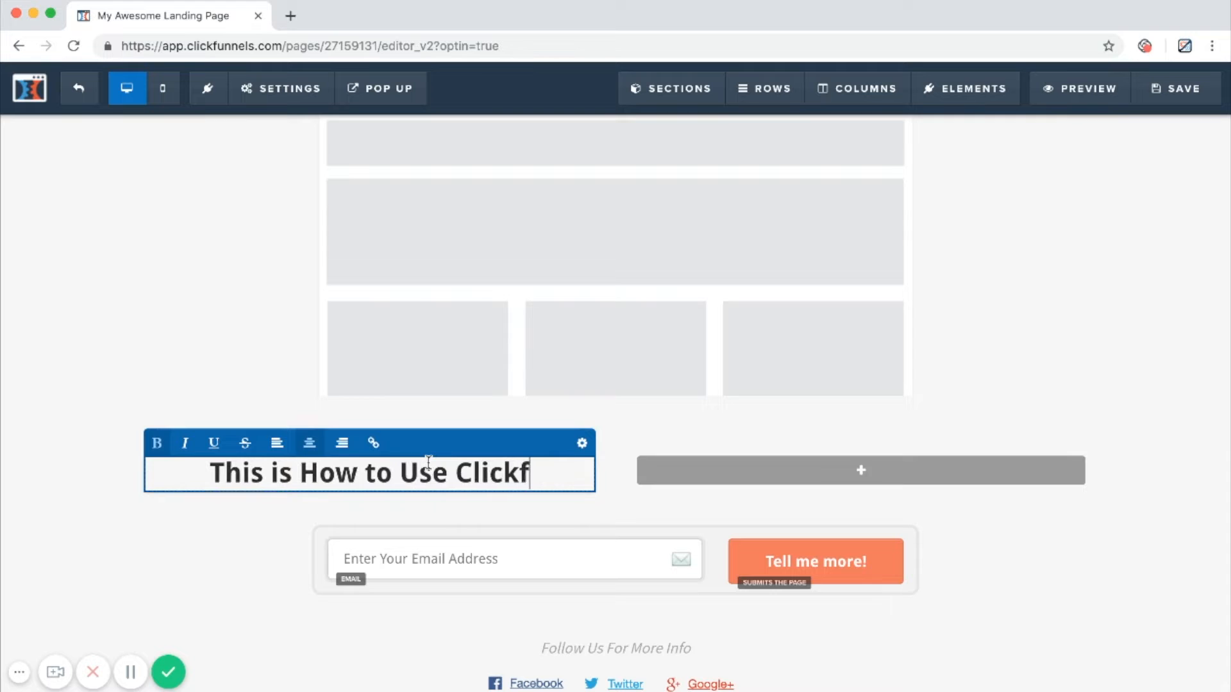
key("BackSpace")
type("Funnels Page Editor")
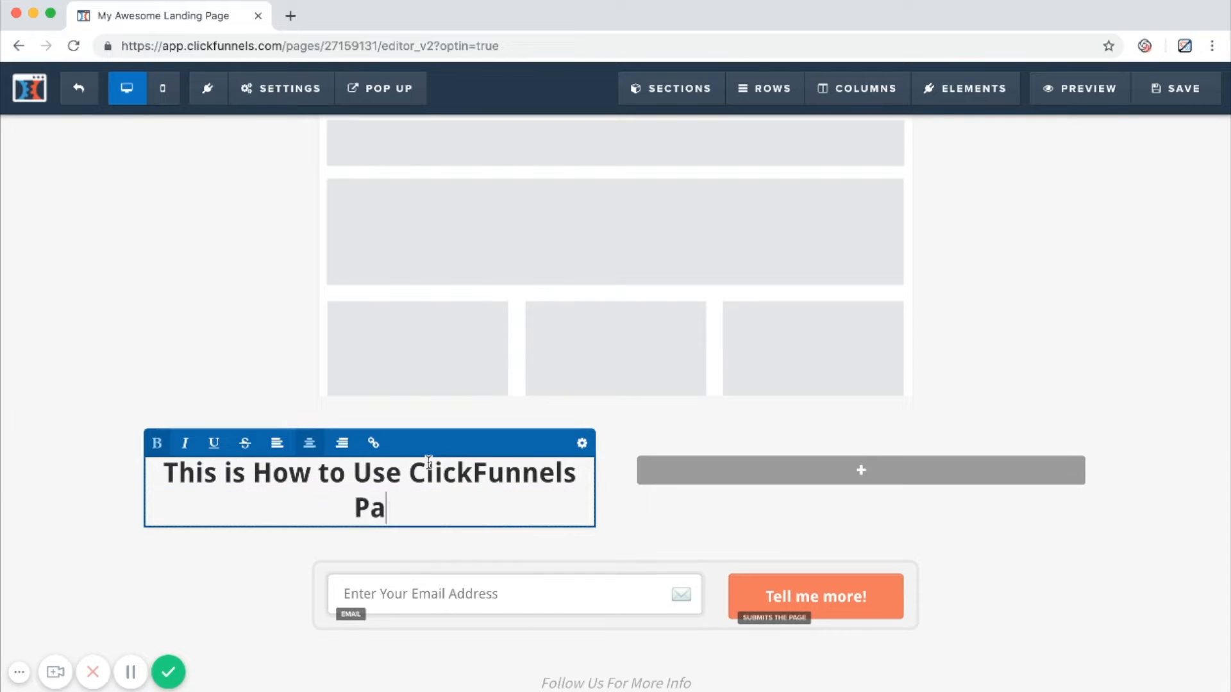
left_click(131, 328)
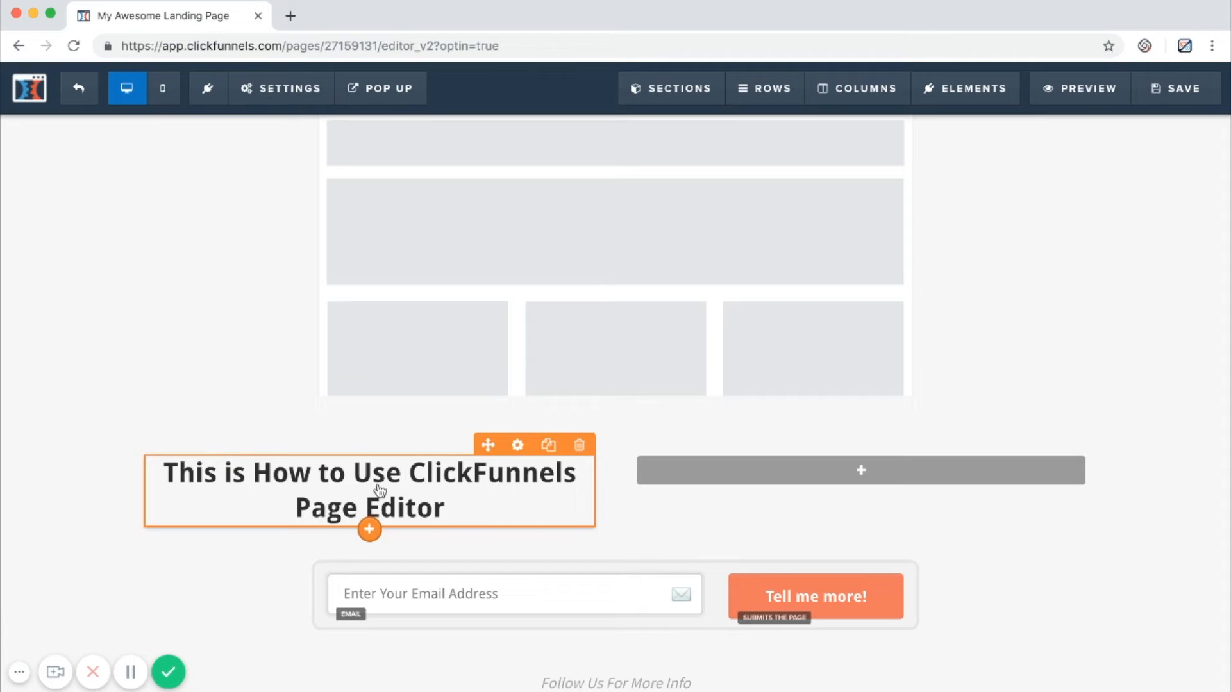
Try the new headline in the right column and above the row, and return it to the left column.
left_click_drag(360, 473, 816, 492)
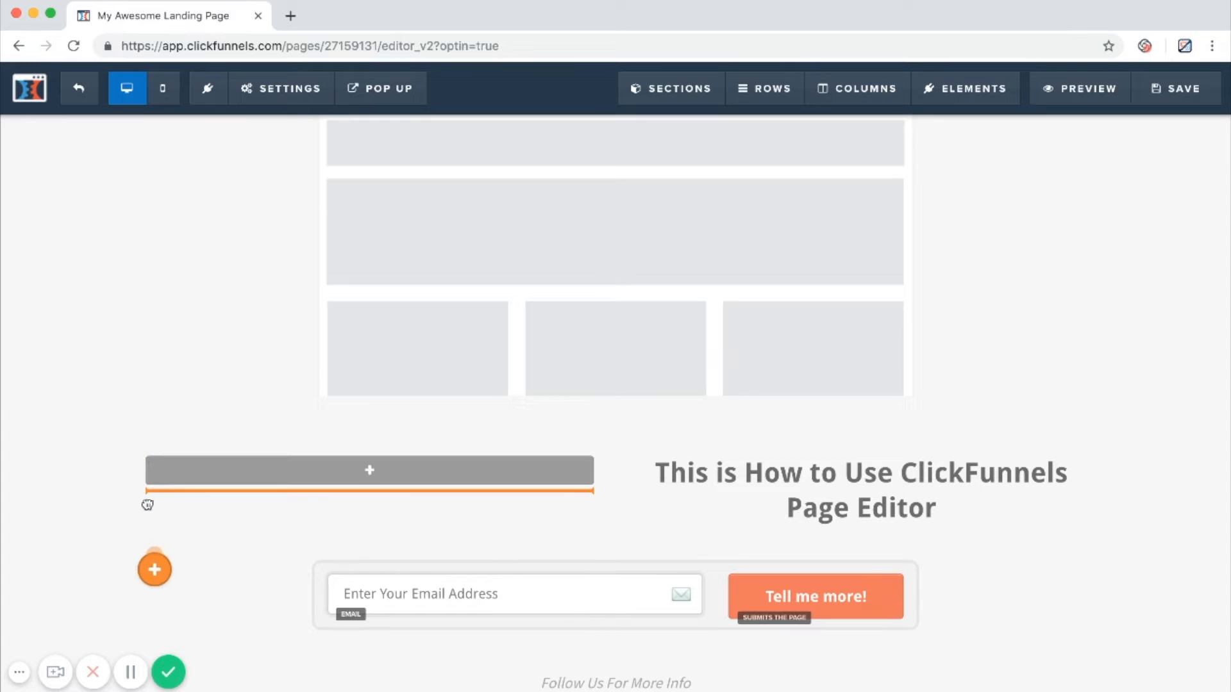
key("ctrl+z")
left_click_drag(272, 491, 507, 353)
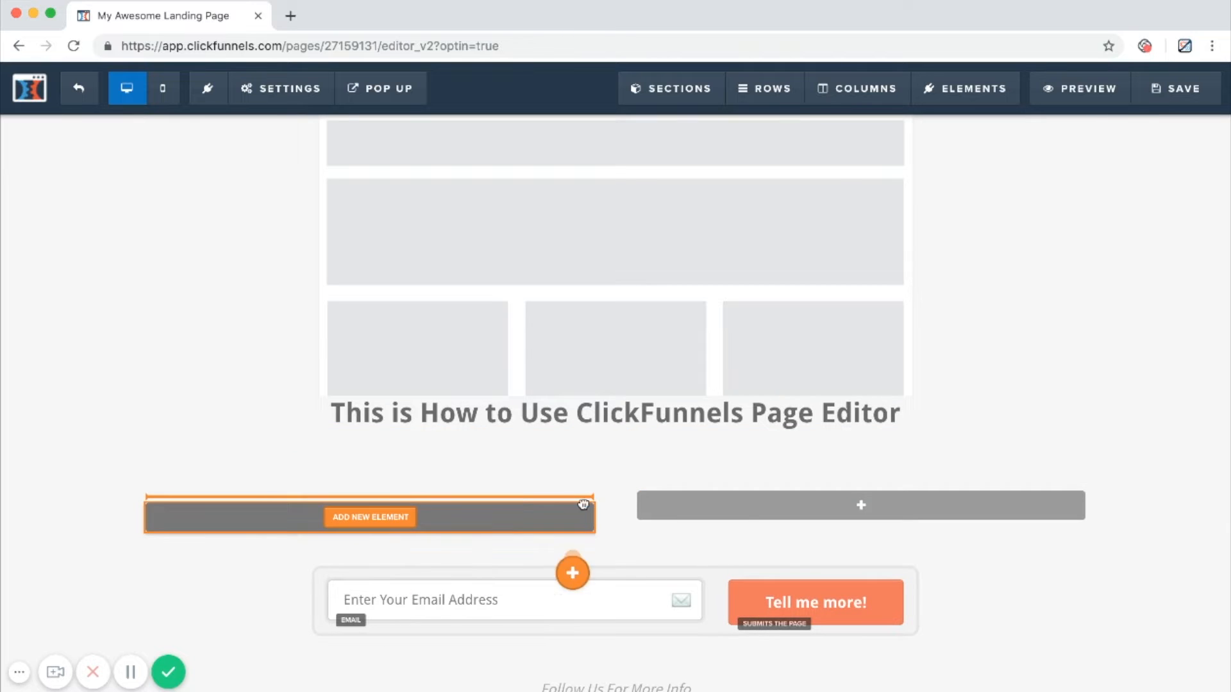
left_click_drag(737, 501, 536, 503)
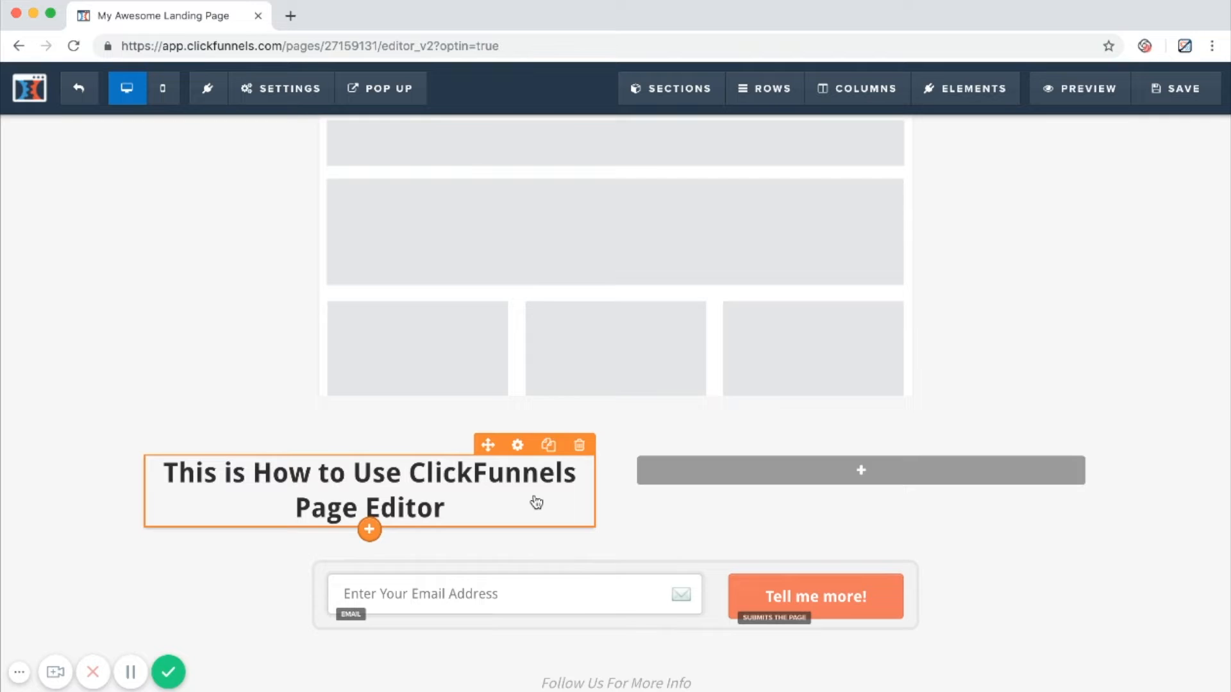
Add a headline element to the empty right column of the new row.
left_click(931, 479)
left_click(759, 481)
left_click(956, 91)
left_click(961, 121)
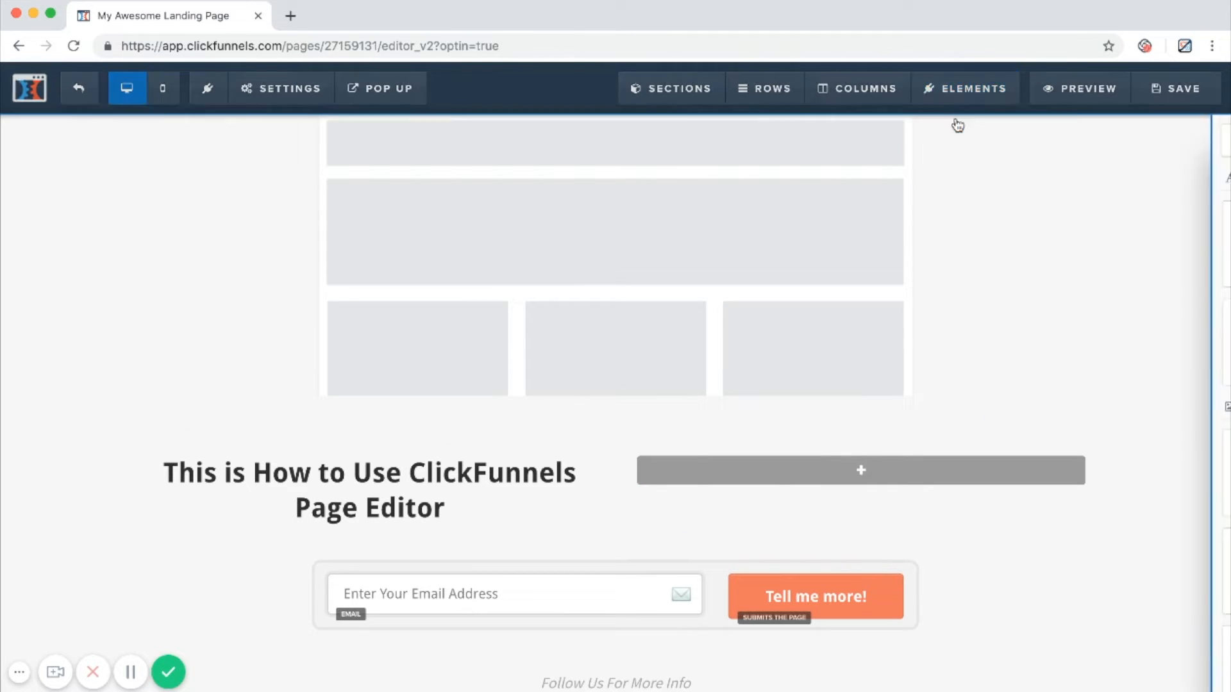
left_click_drag(954, 238, 759, 480)
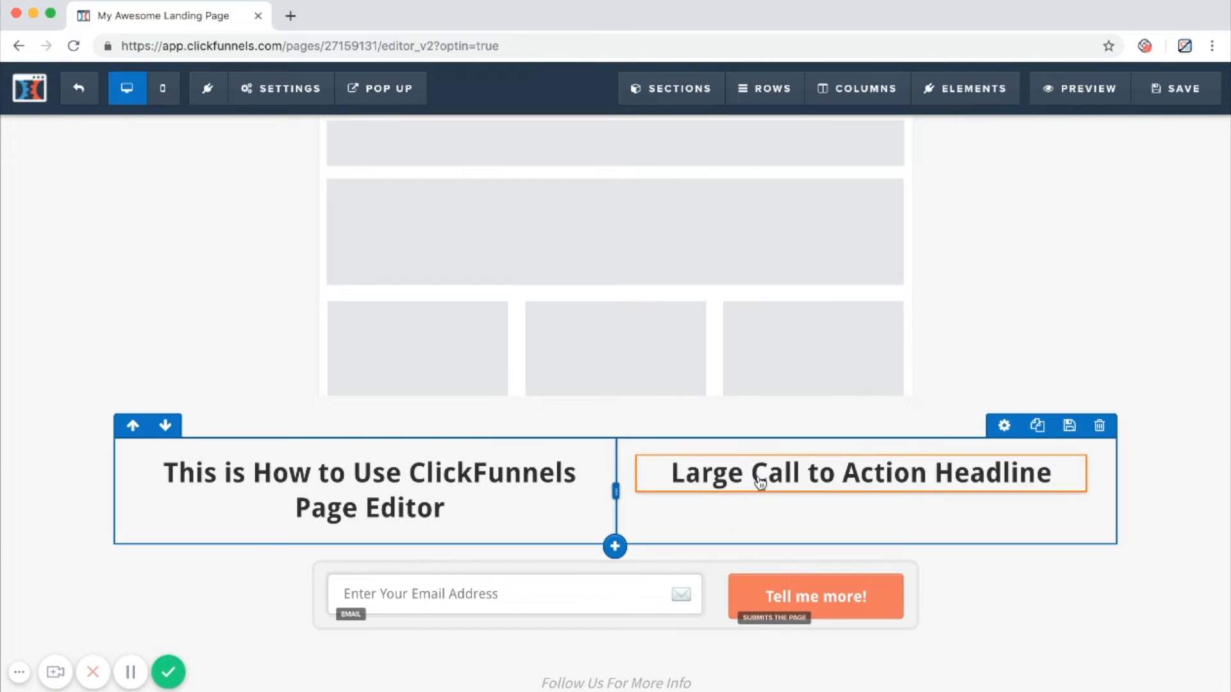
Replace the right column headline's placeholder text with "This is Easy!!!".
left_click(759, 482)
left_click(838, 513)
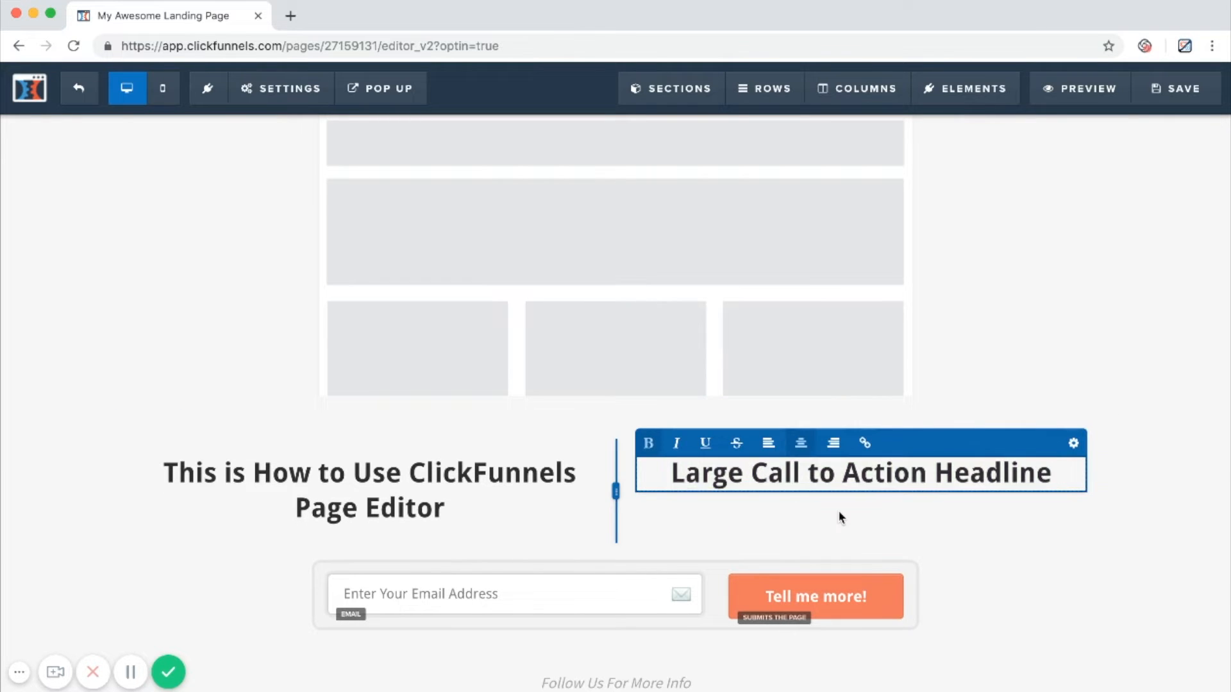
double_click(879, 472)
left_click(879, 471)
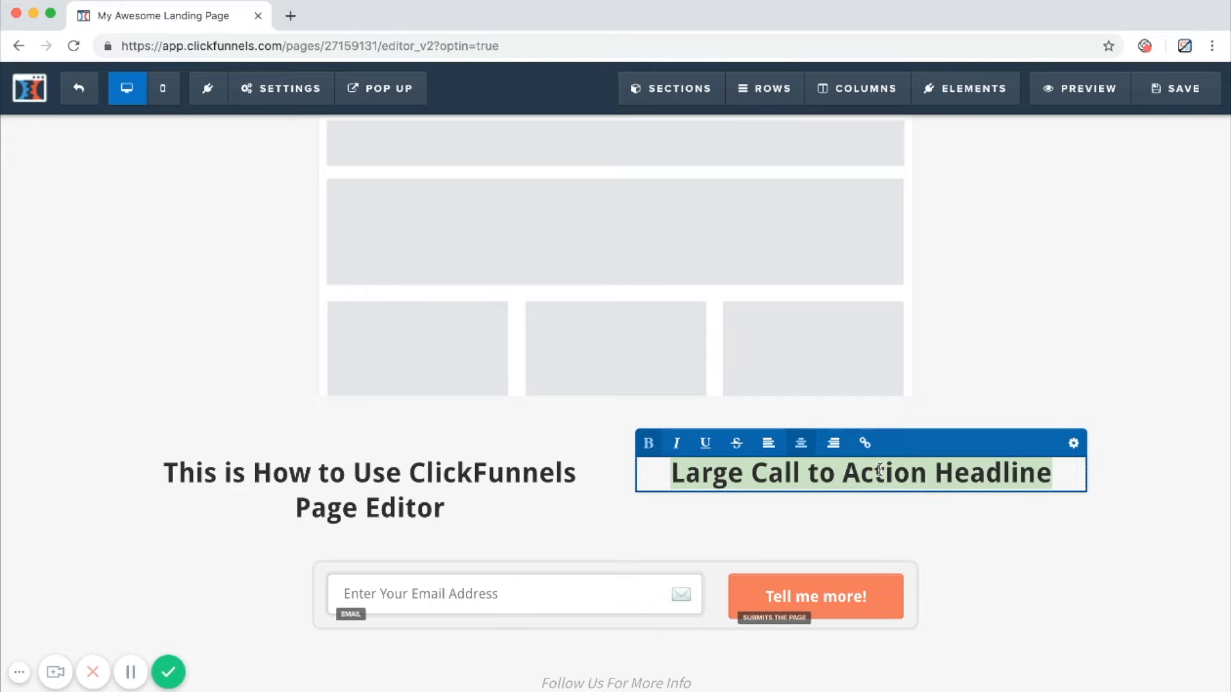
type("This is Easy!")
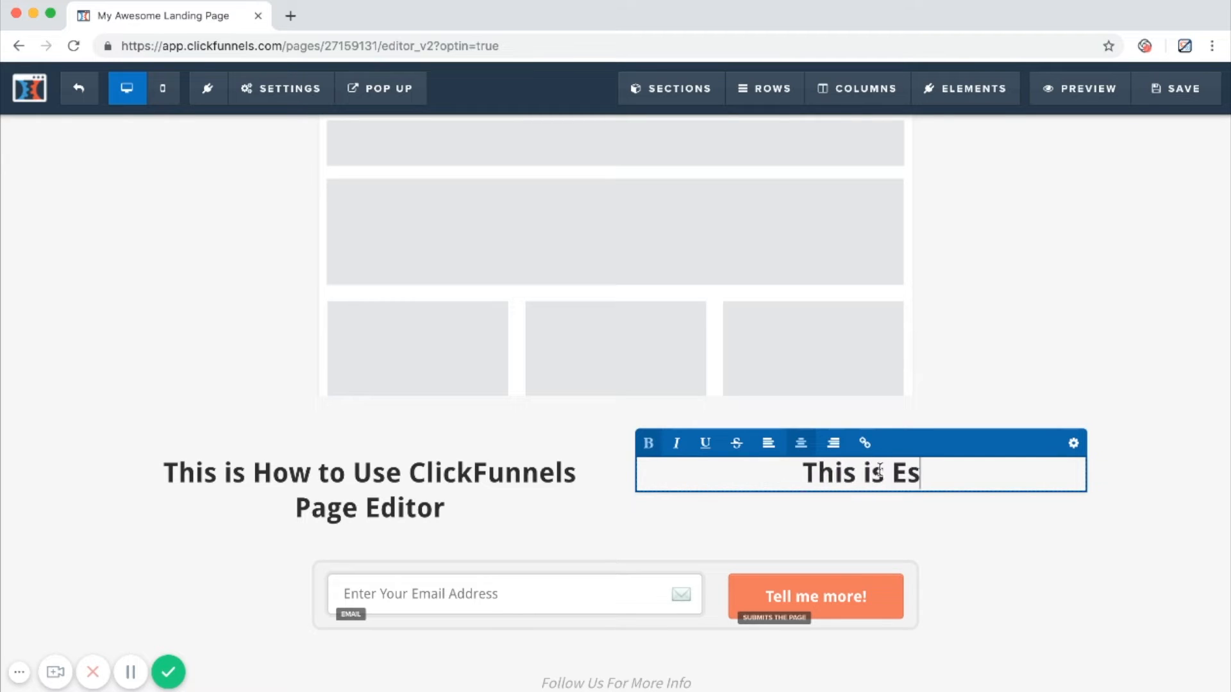
type("!!")
left_click(1113, 376)
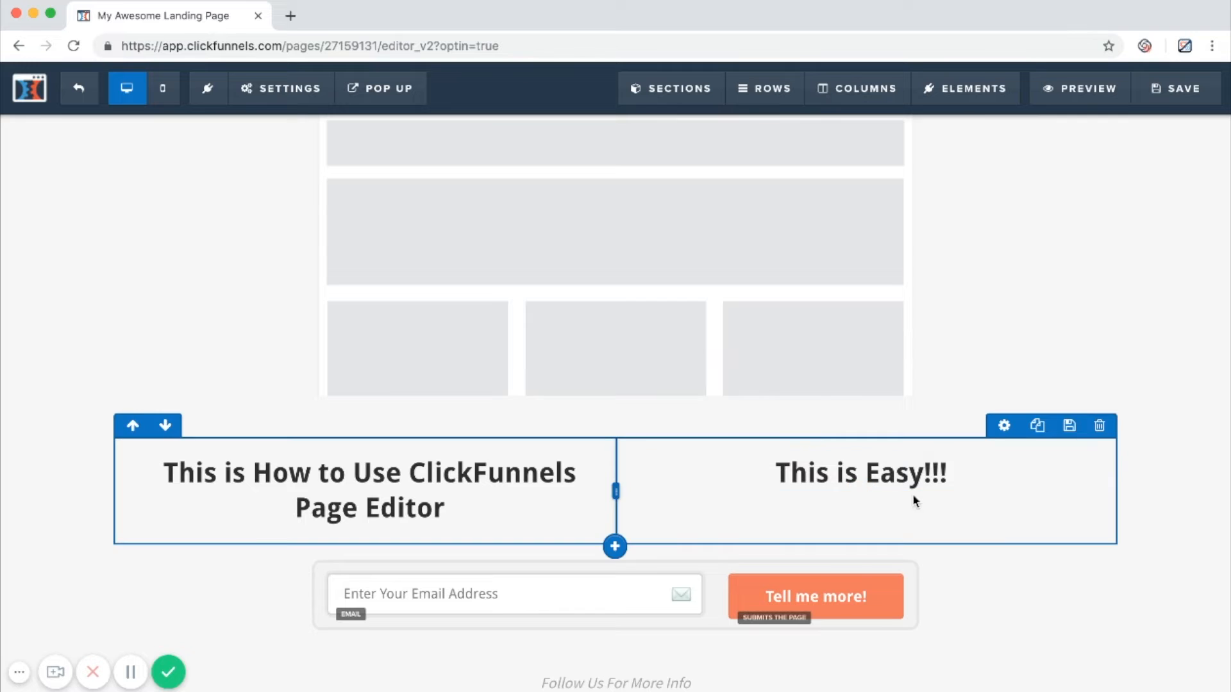
Add an image element below the "This is Easy!!!" headline.
left_click(859, 497)
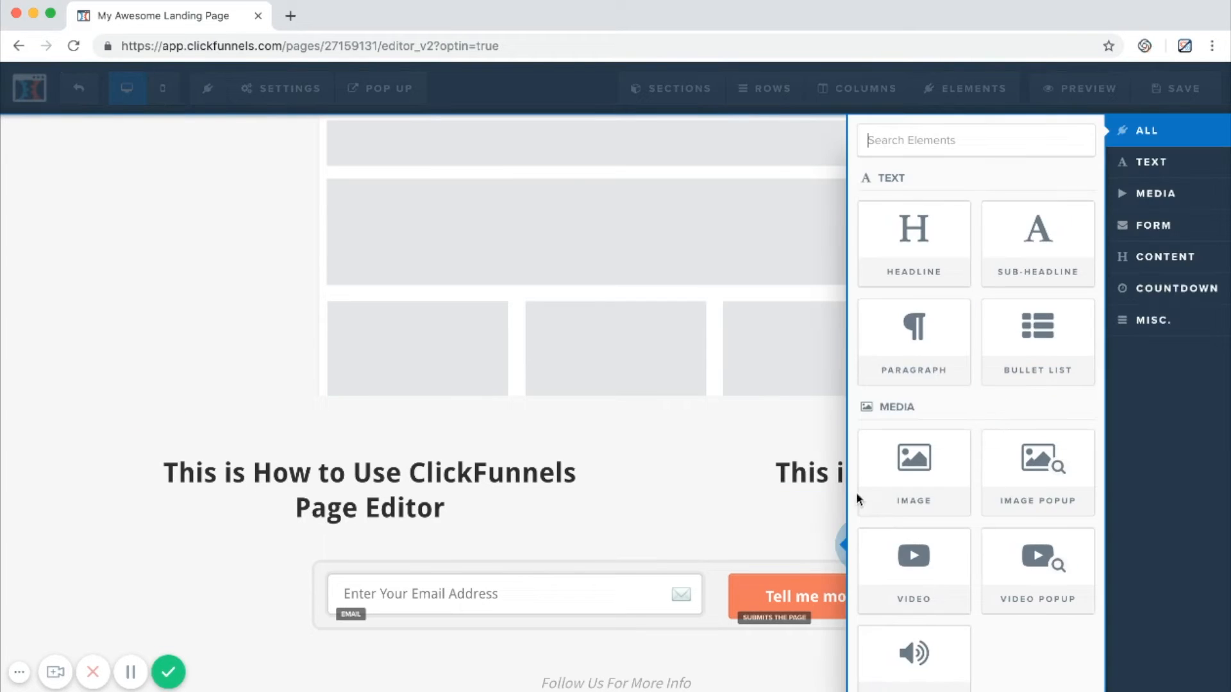
left_click(715, 482)
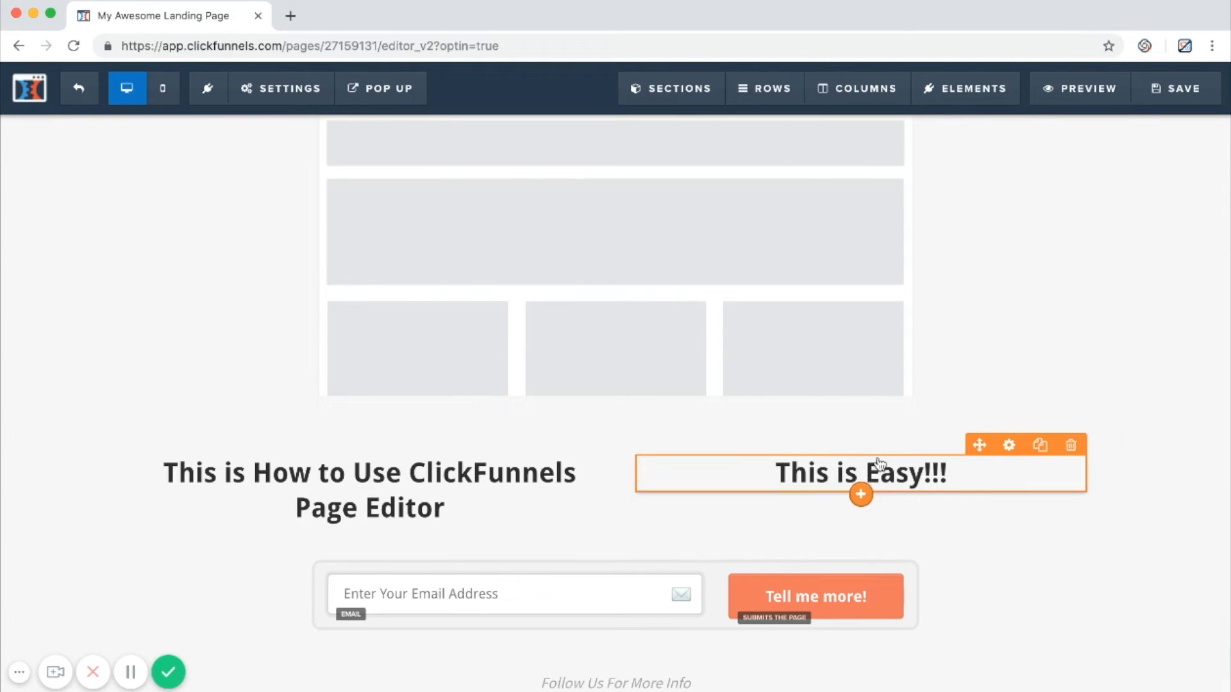
left_click(861, 496)
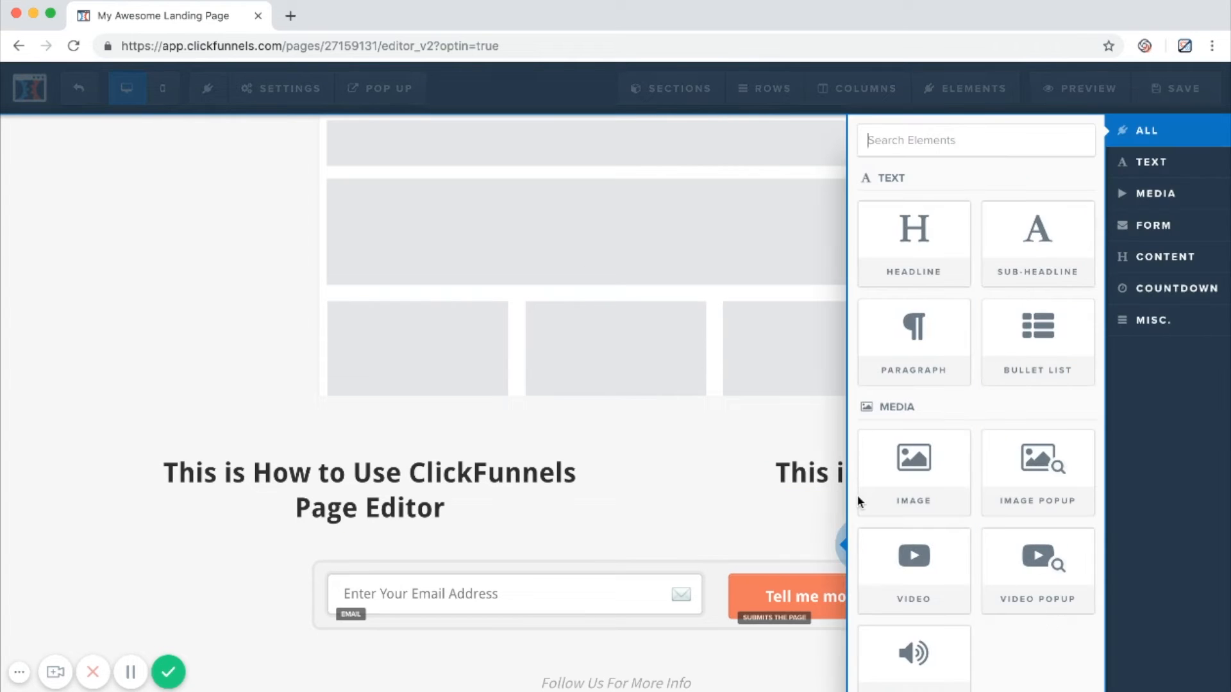
left_click(886, 493)
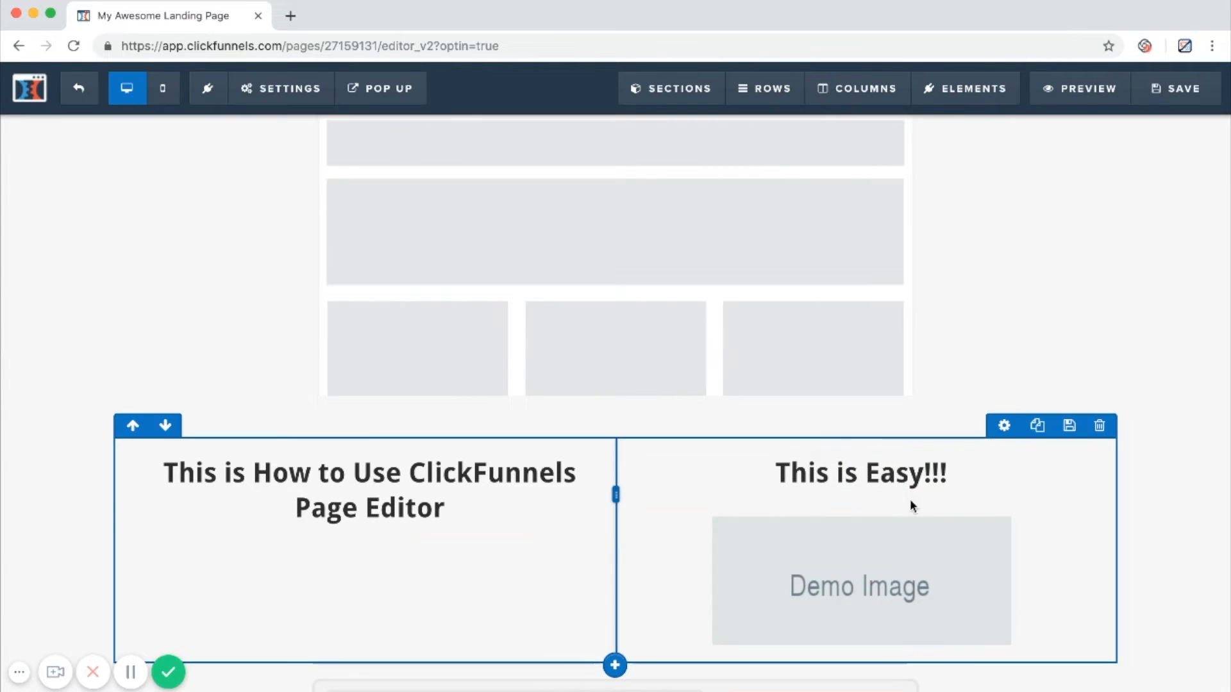
View the settings available for the demo image and close them.
scroll(931, 552, "down", 1)
left_click(934, 550)
left_click(706, 590)
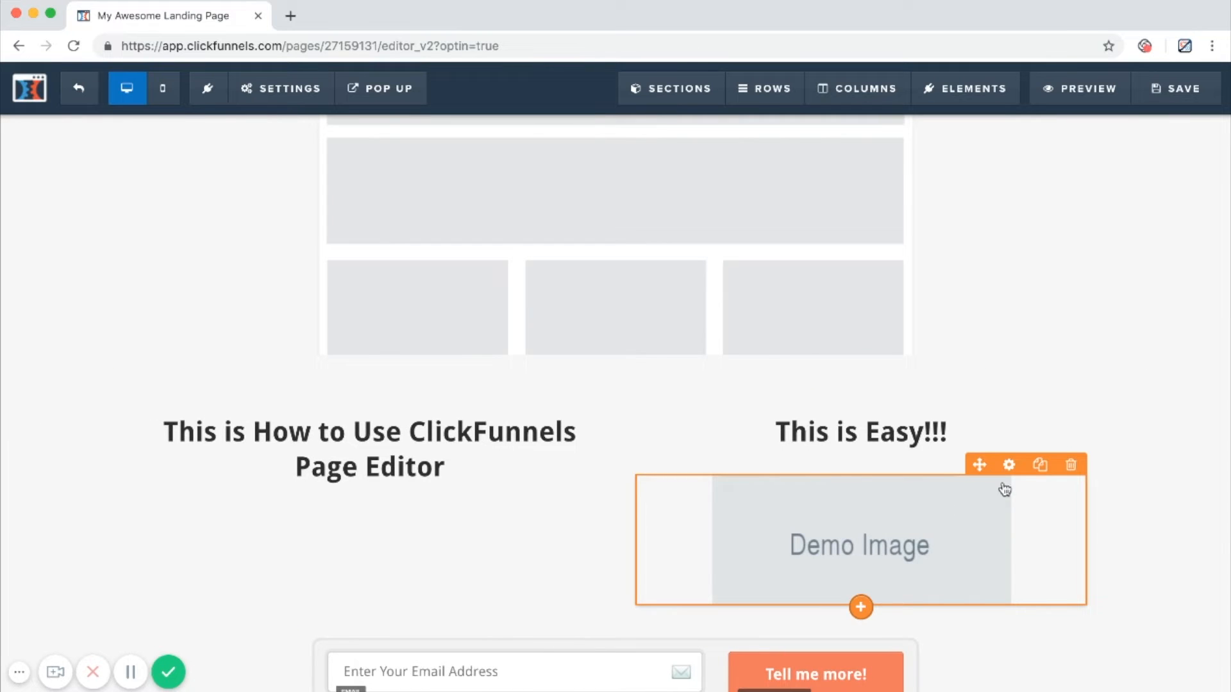
left_click(1008, 467)
left_click(725, 483)
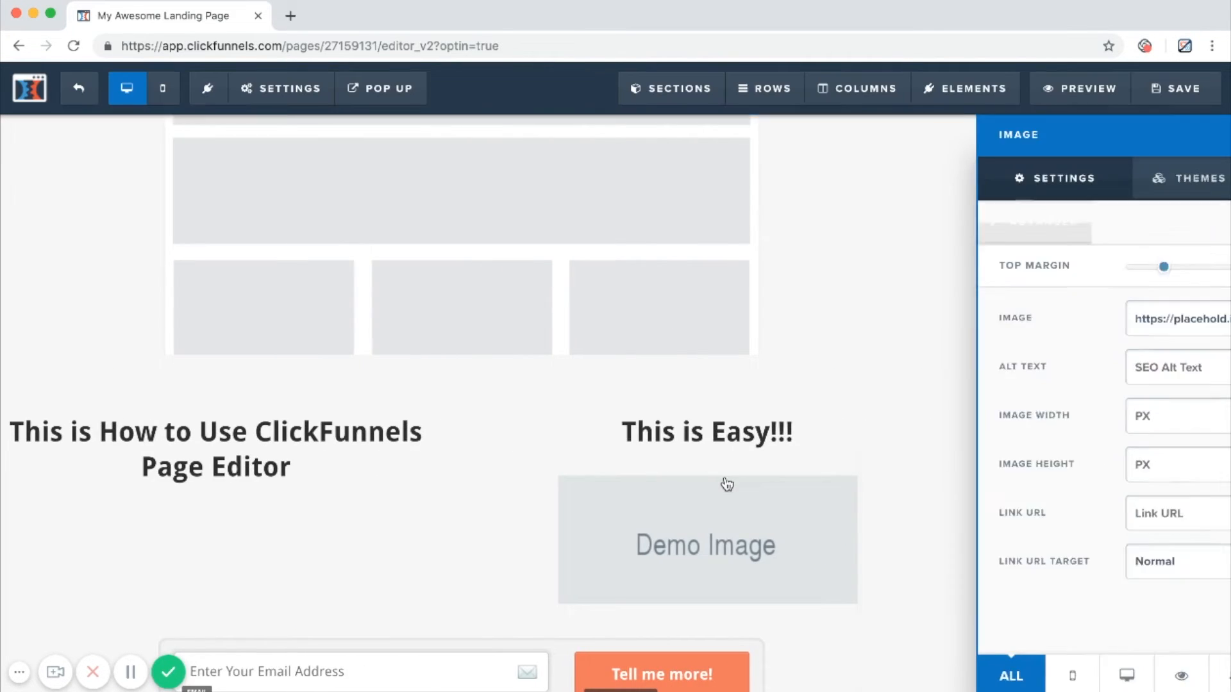
left_click(821, 531)
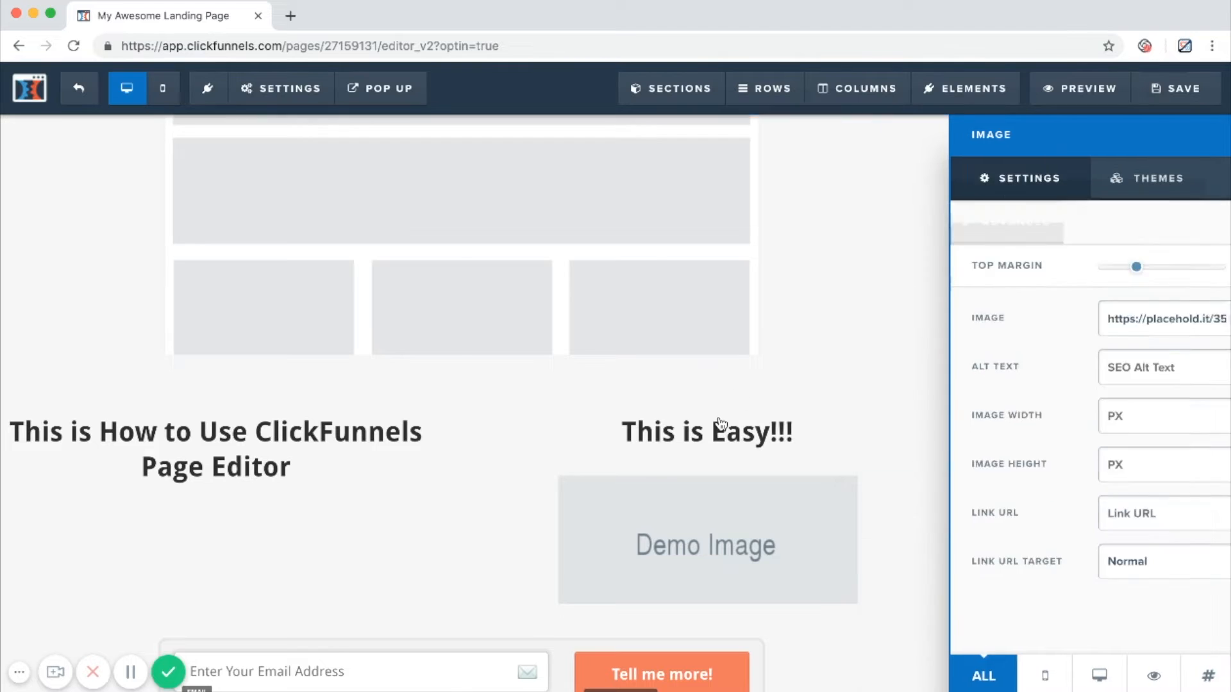
left_click(719, 425)
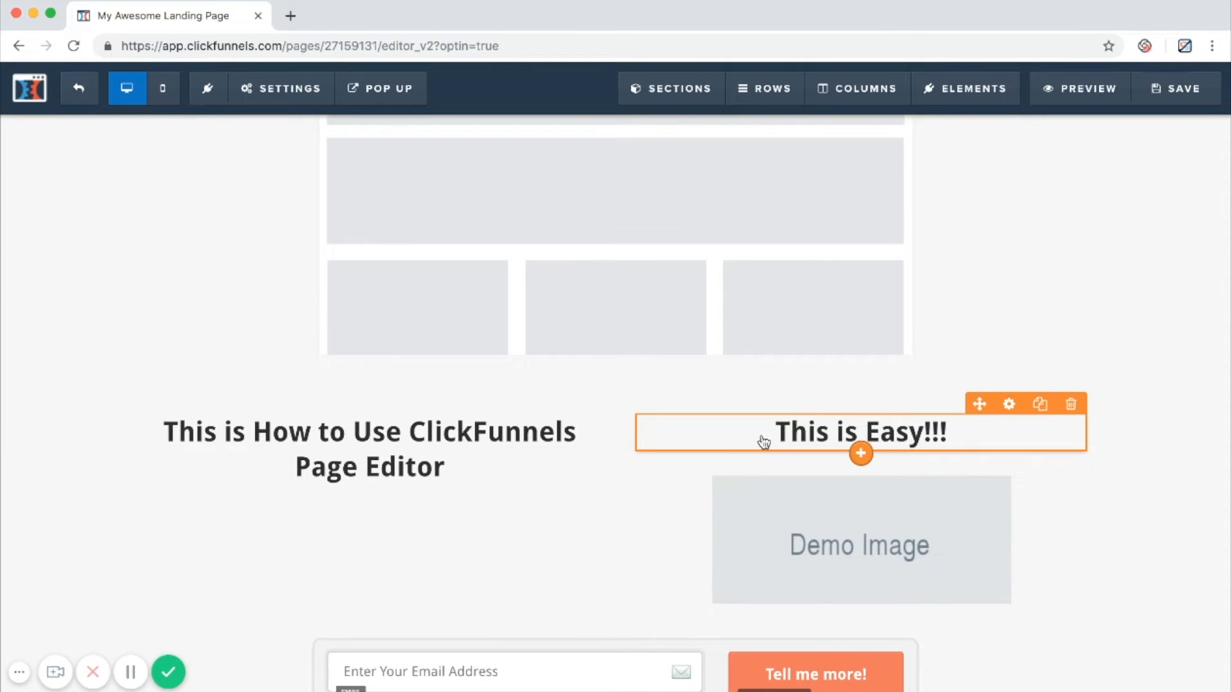
Change the font family of the "This is Easy!!!" headline to Reenie Beanie.
left_click(1008, 404)
left_click(1070, 274)
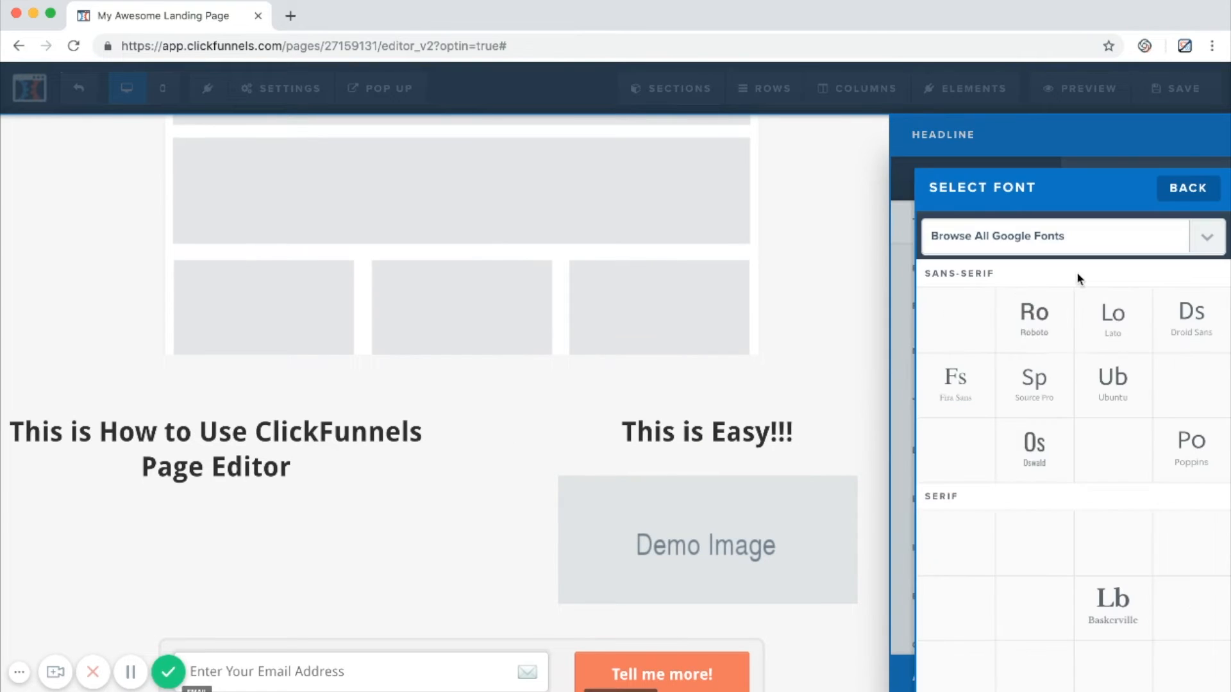
scroll(1074, 433, "down", 5)
scroll(1103, 493, "down", 3)
scroll(1102, 494, "down", 3)
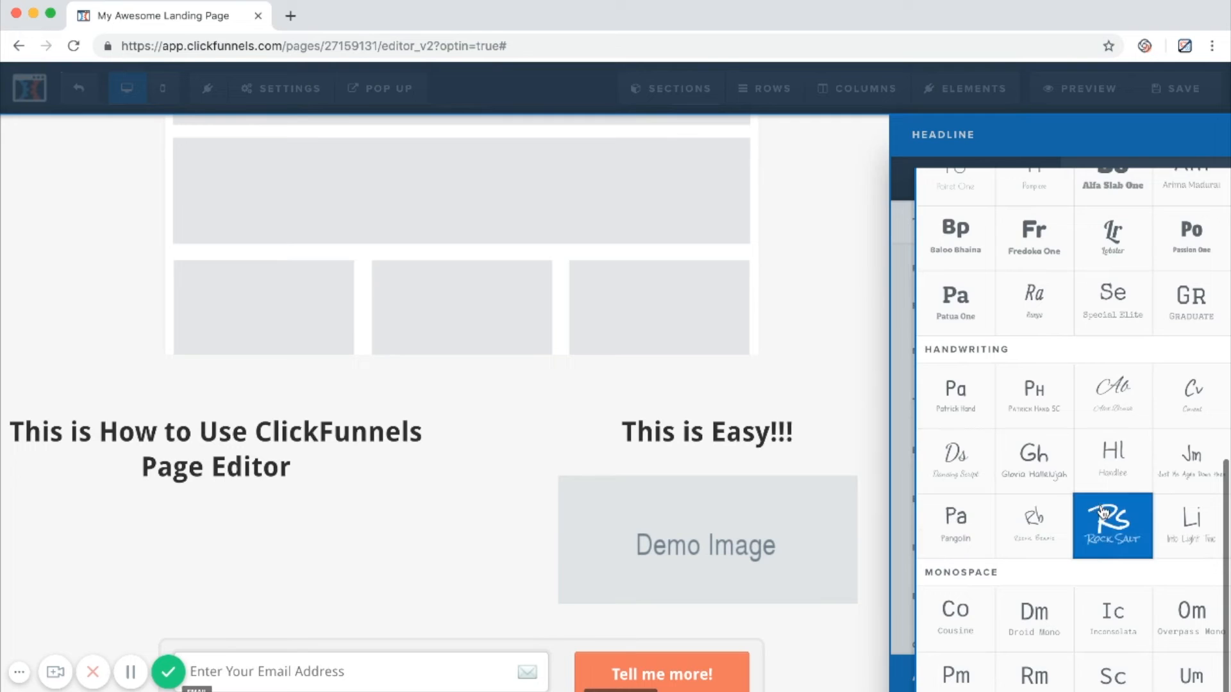
left_click(1056, 518)
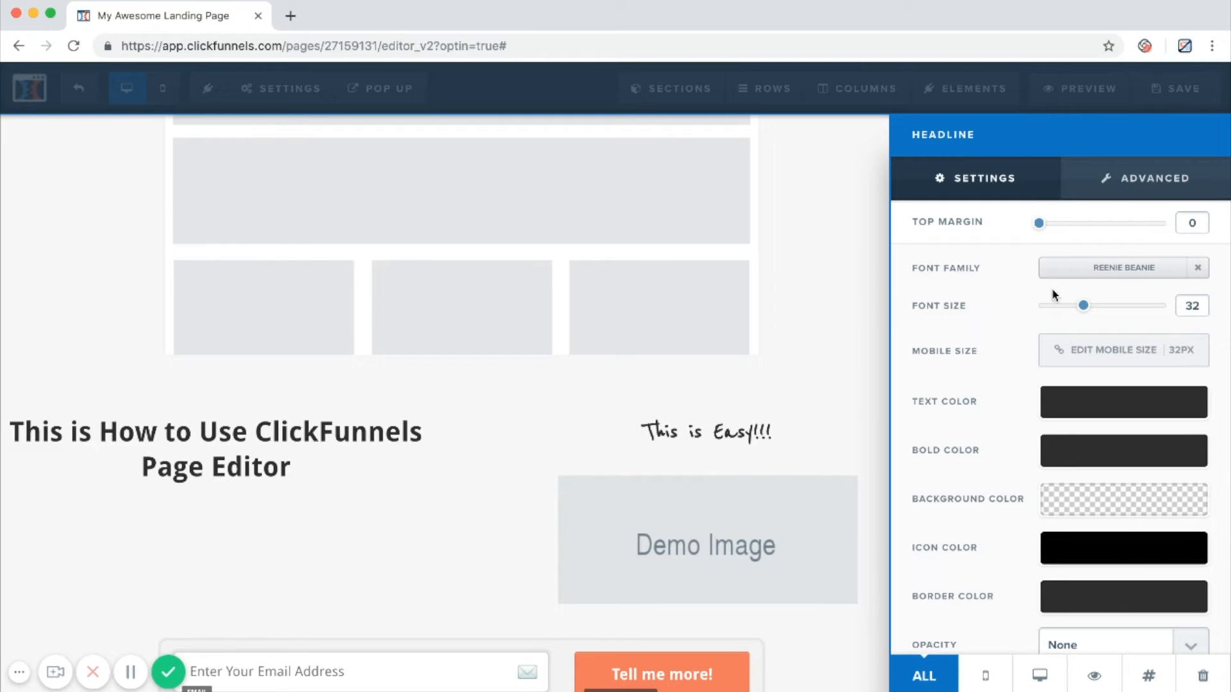
Set the "This is Easy!!!" headline's font size to 56 and its text color to the red conversion color.
left_click_drag(1083, 312, 1132, 311)
left_click(1089, 402)
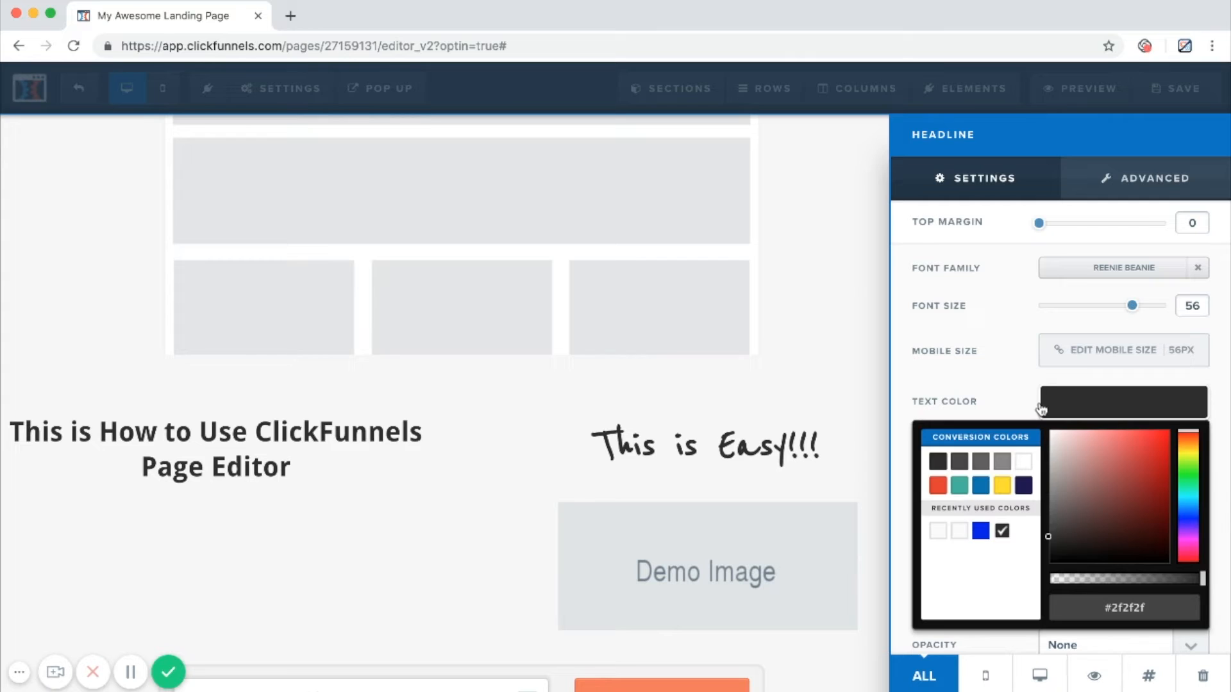
left_click(938, 485)
scroll(994, 452, "down", 2)
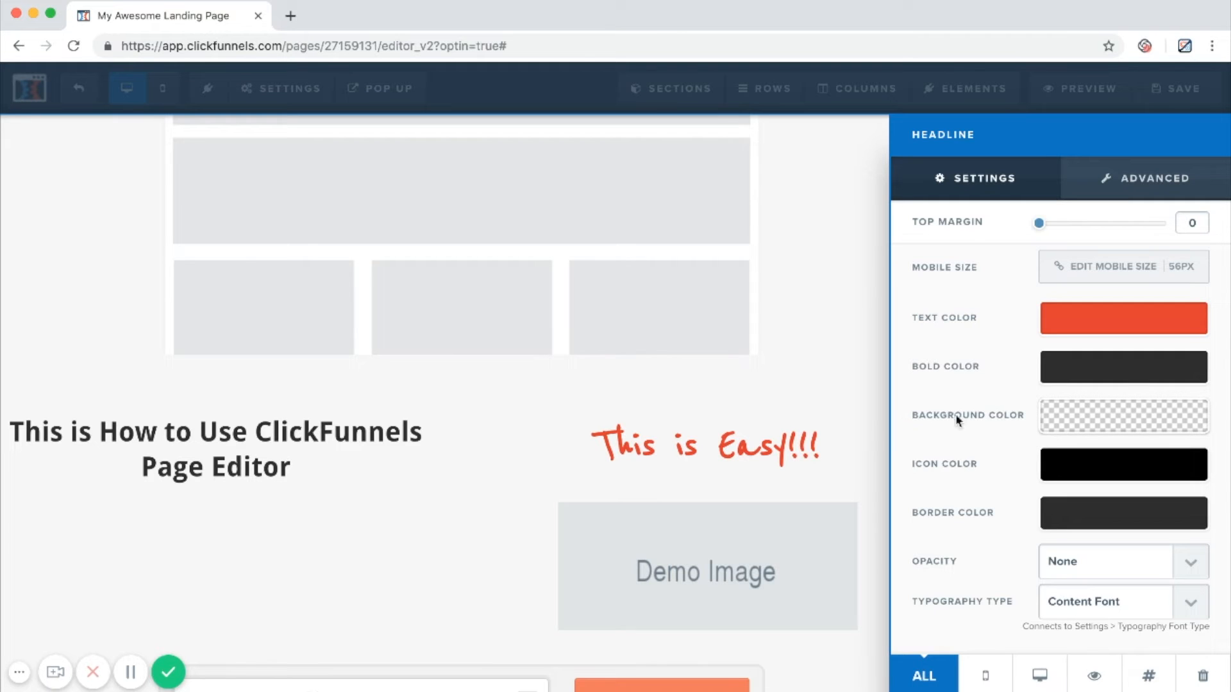
left_click(794, 499)
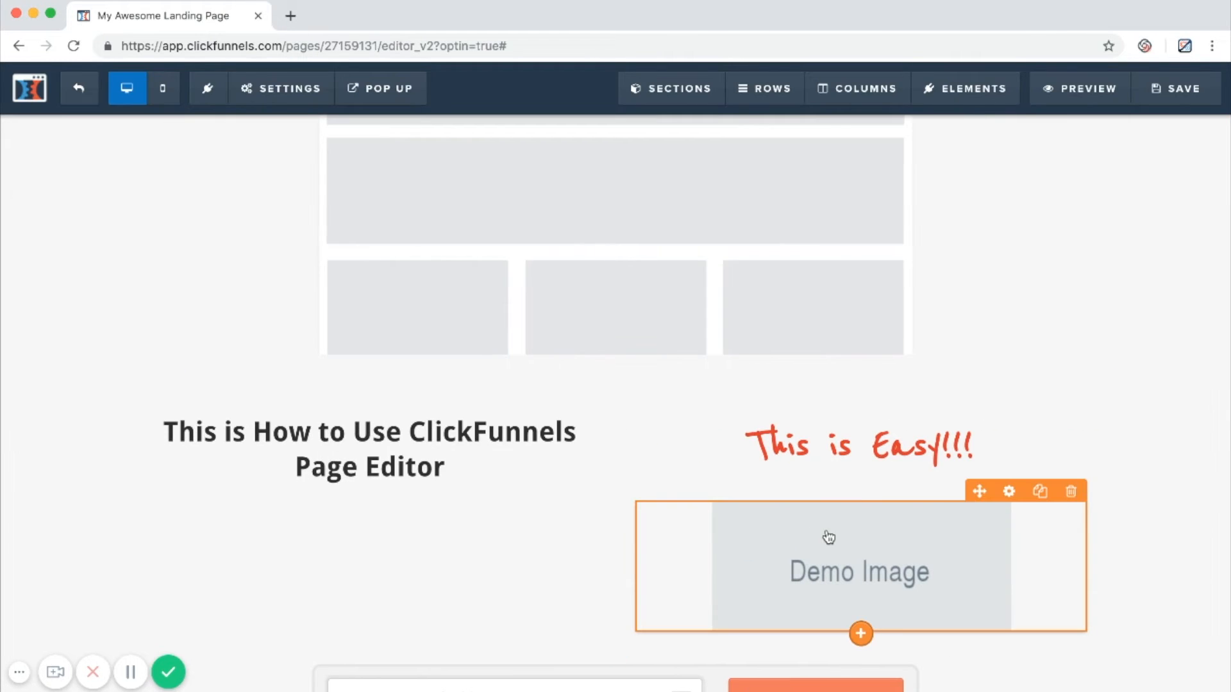
Set the demo image's top margin to 0 and replace its picture with the academy of funnels logo from the uploaded images.
left_click(829, 537)
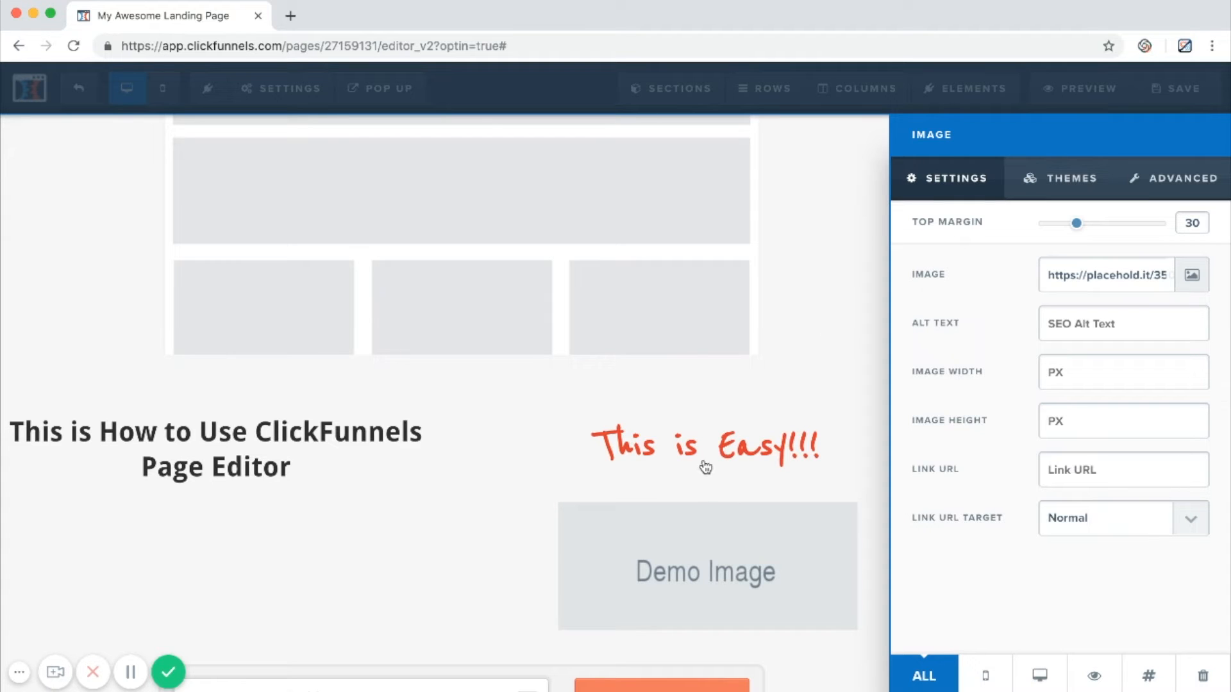
left_click_drag(1082, 226, 876, 231)
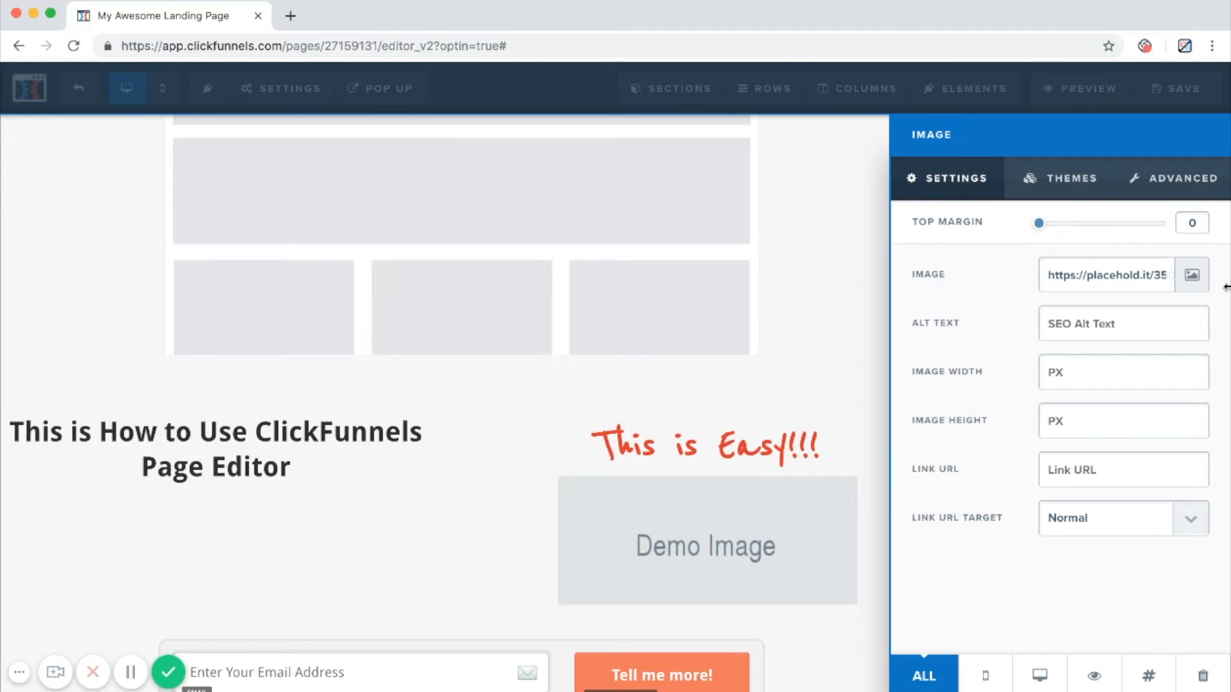
left_click(1193, 280)
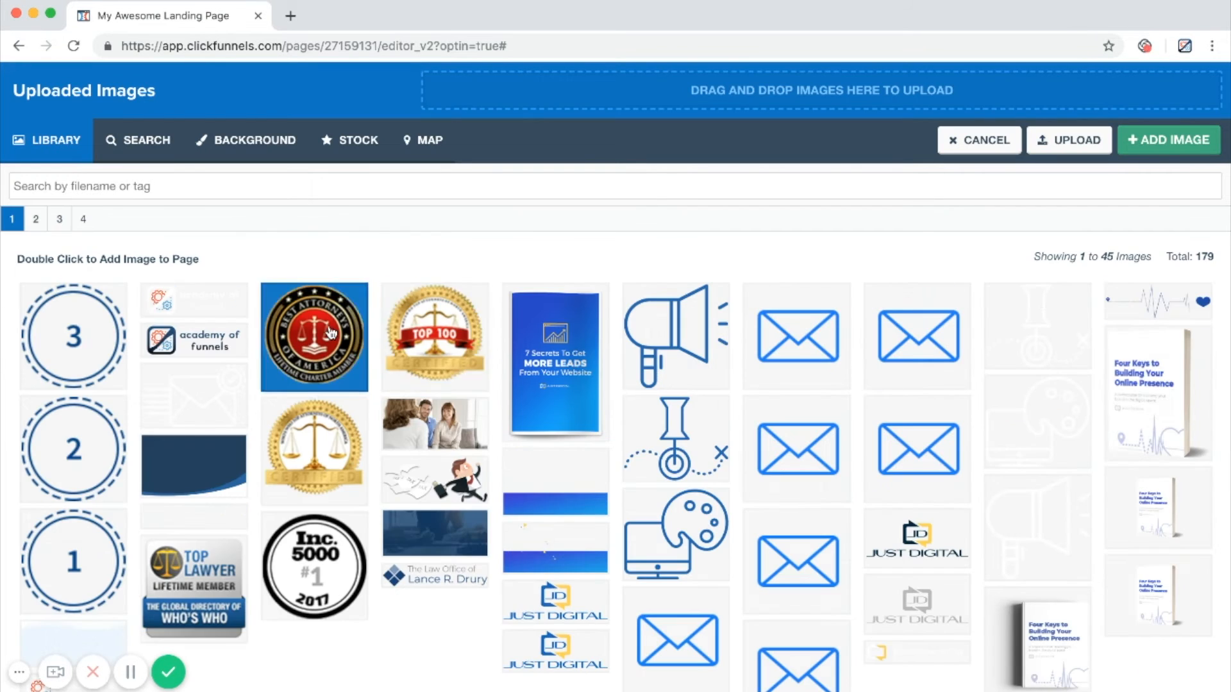
left_click(184, 352)
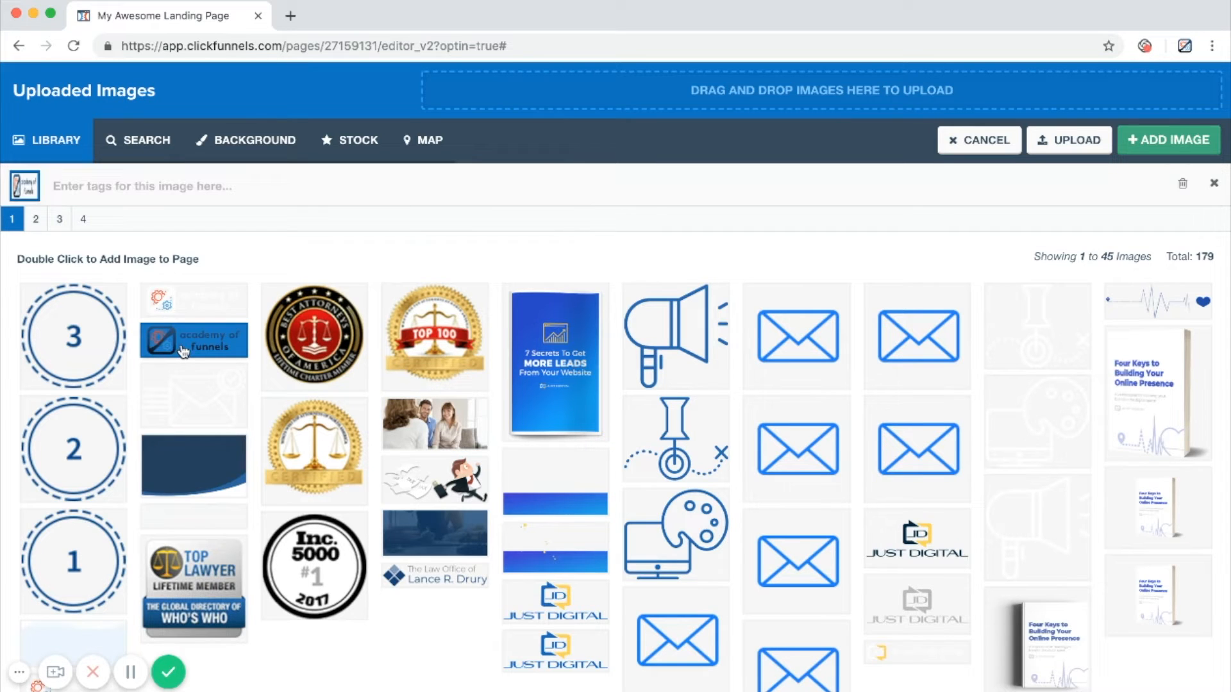
left_click(1173, 142)
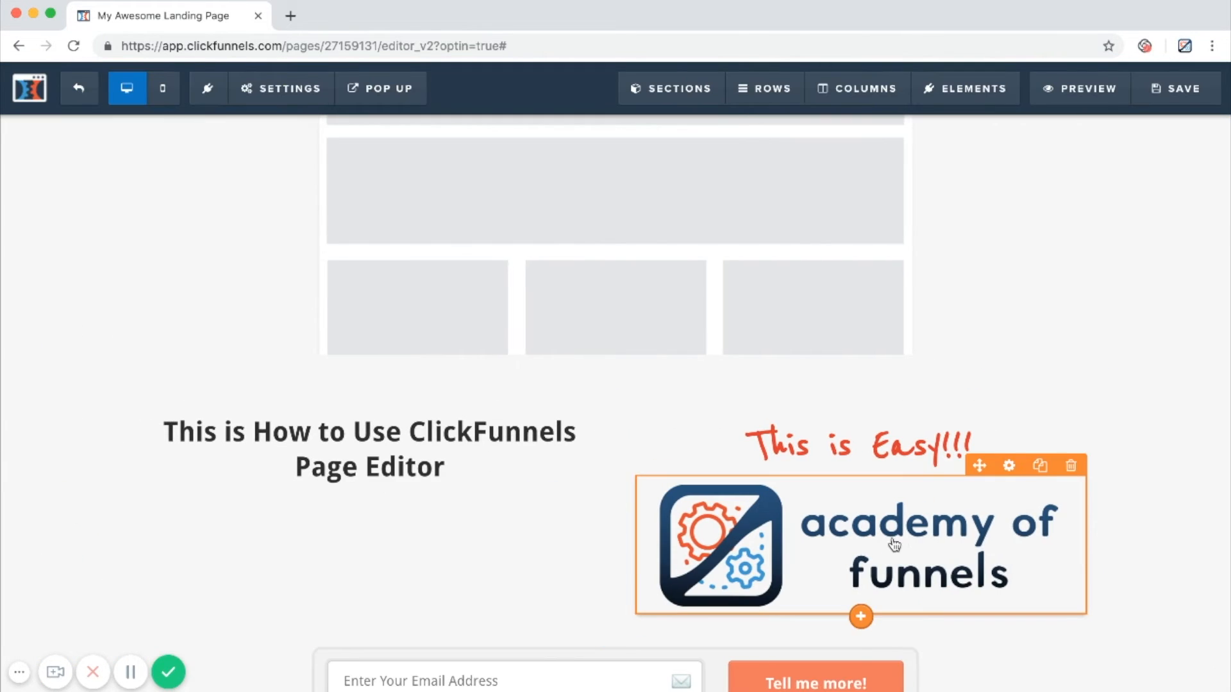
Move the academy of funnels logo into the left column, below the "This is How to Use ClickFunnels Page Editor" headline.
scroll(894, 545, "down", 2)
scroll(946, 487, "down", 1)
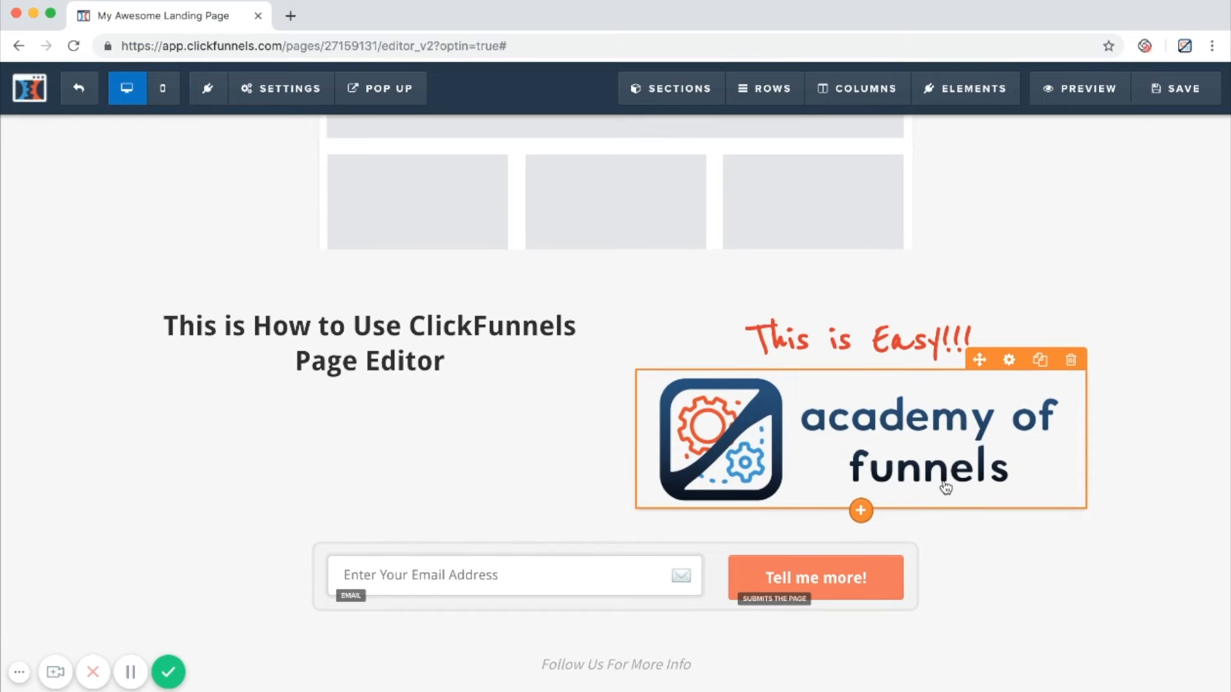
scroll(973, 457, "down", 1)
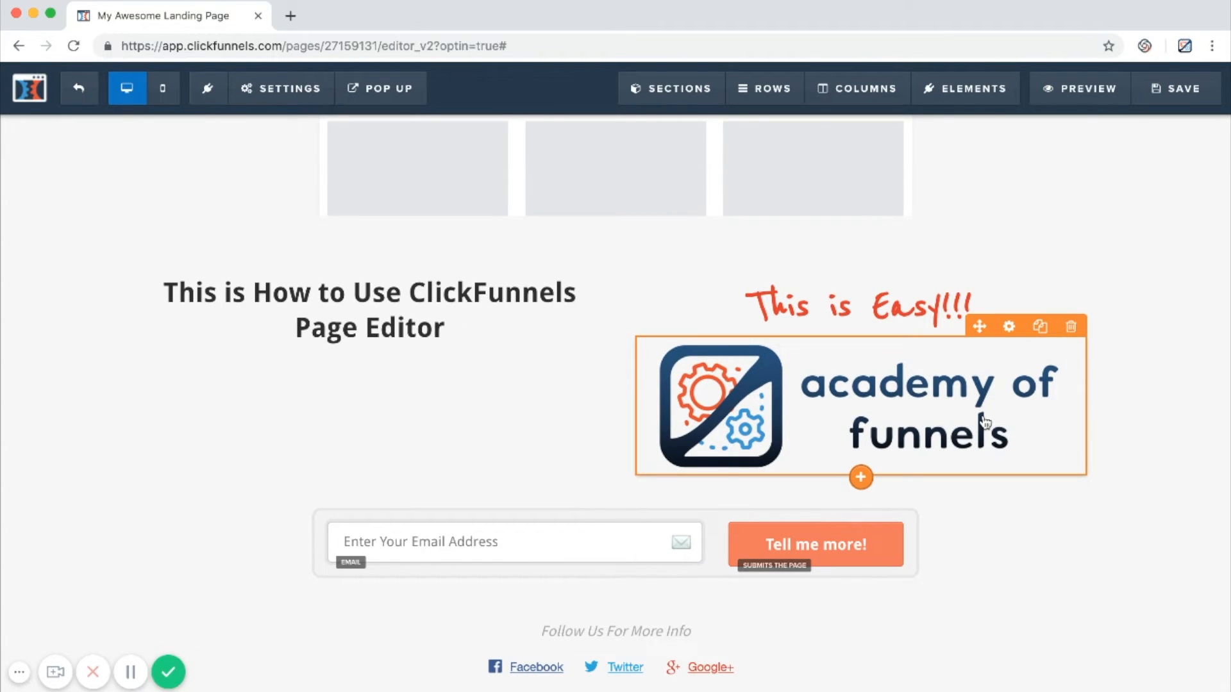
left_click_drag(930, 414, 446, 385)
scroll(1041, 418, "up", 1)
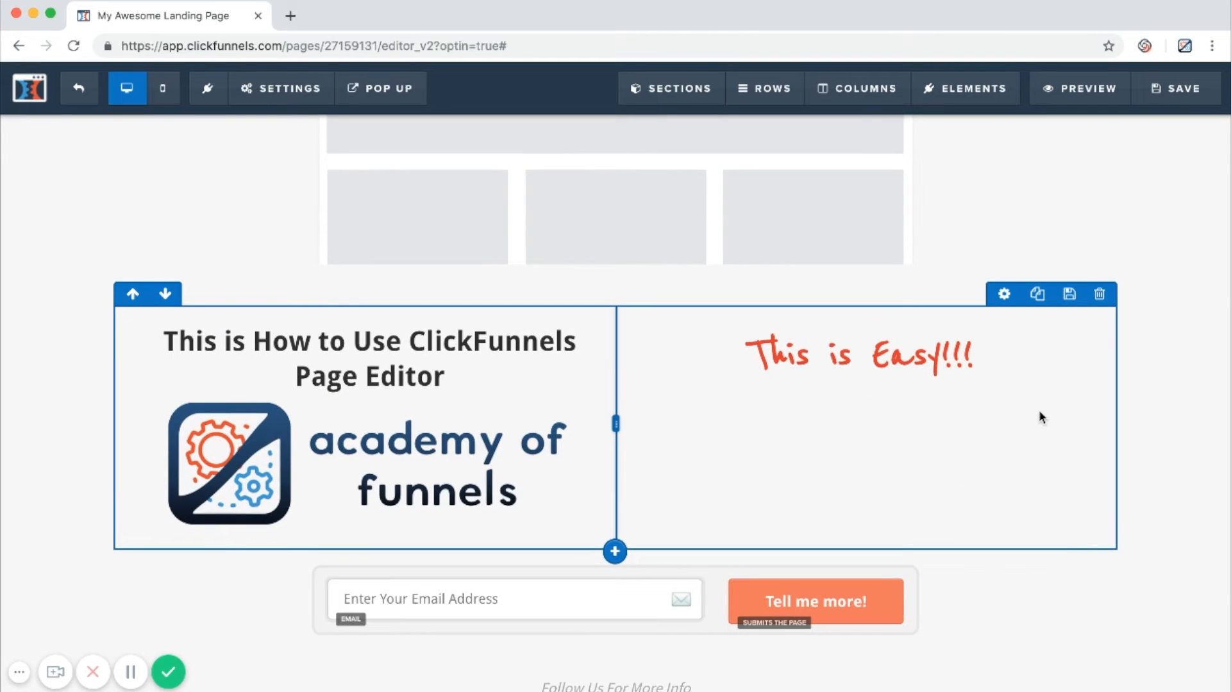
Preview the page to check how the edits appear on it and return to the editor.
scroll(1181, 417, "up", 8)
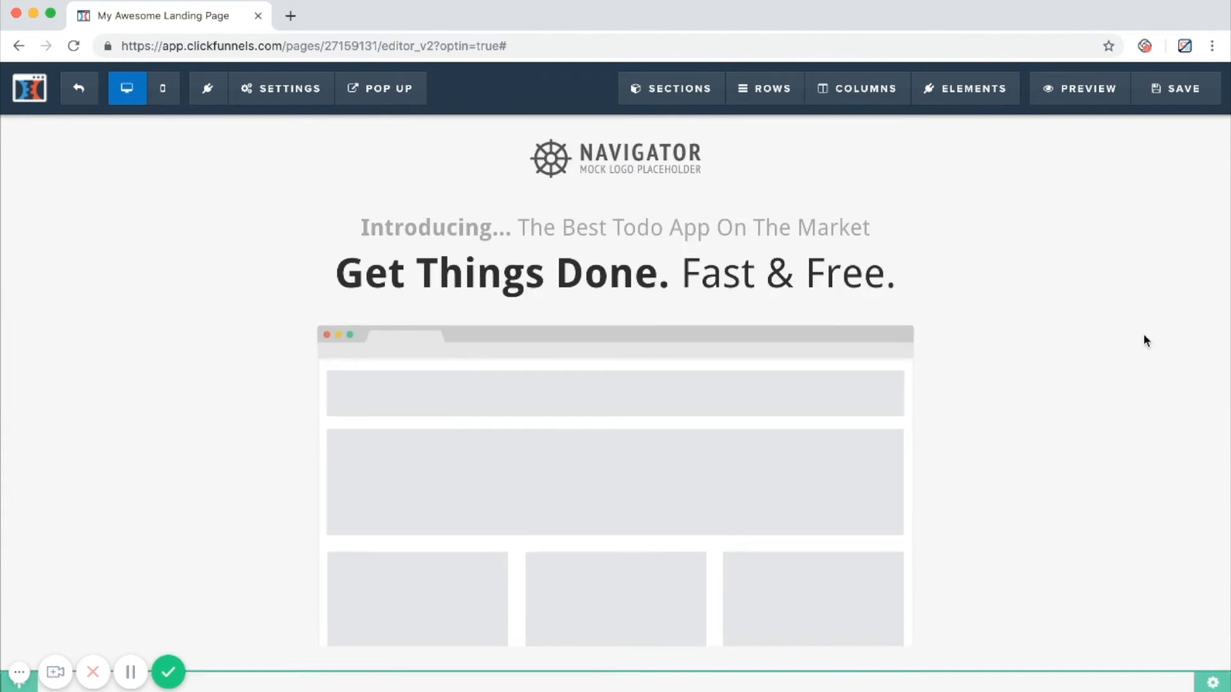
scroll(1145, 340, "down", 10)
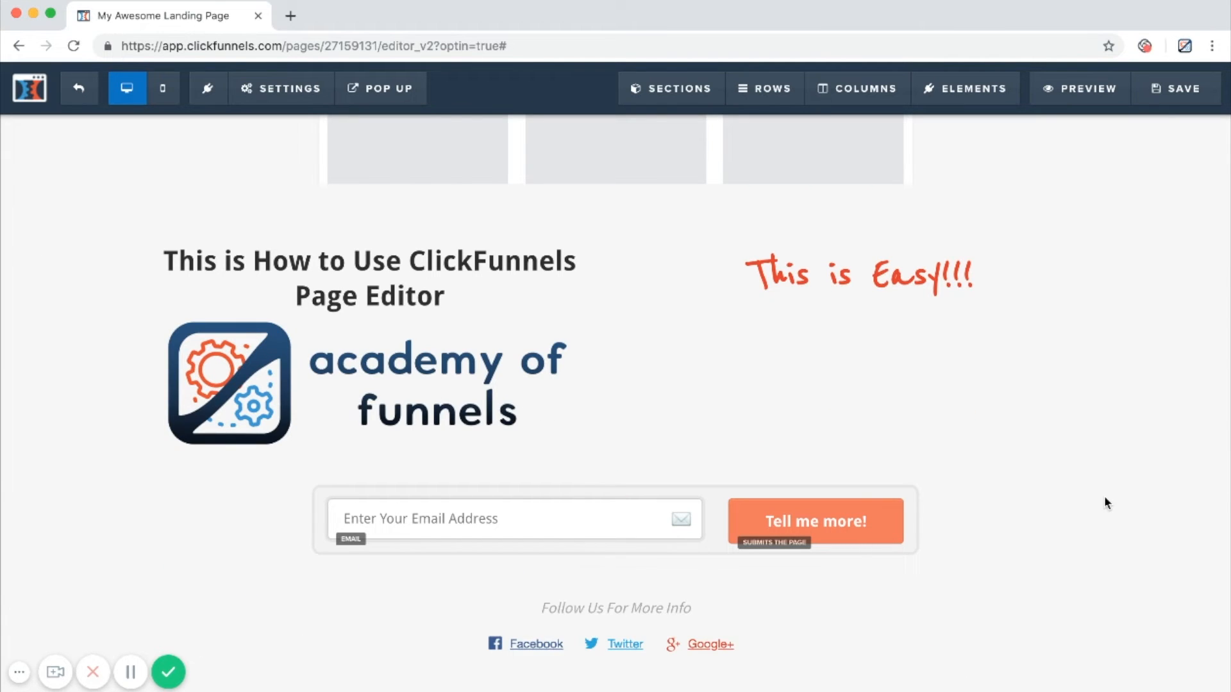
left_click(1082, 101)
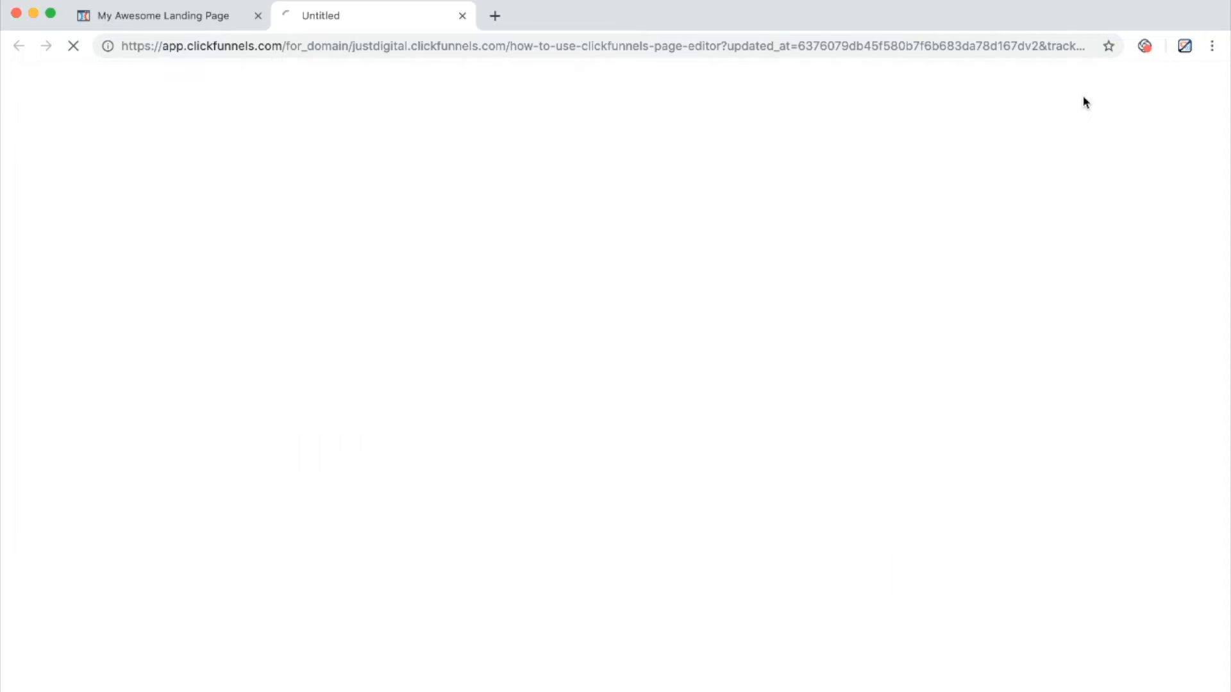
scroll(1039, 321, "down", 3)
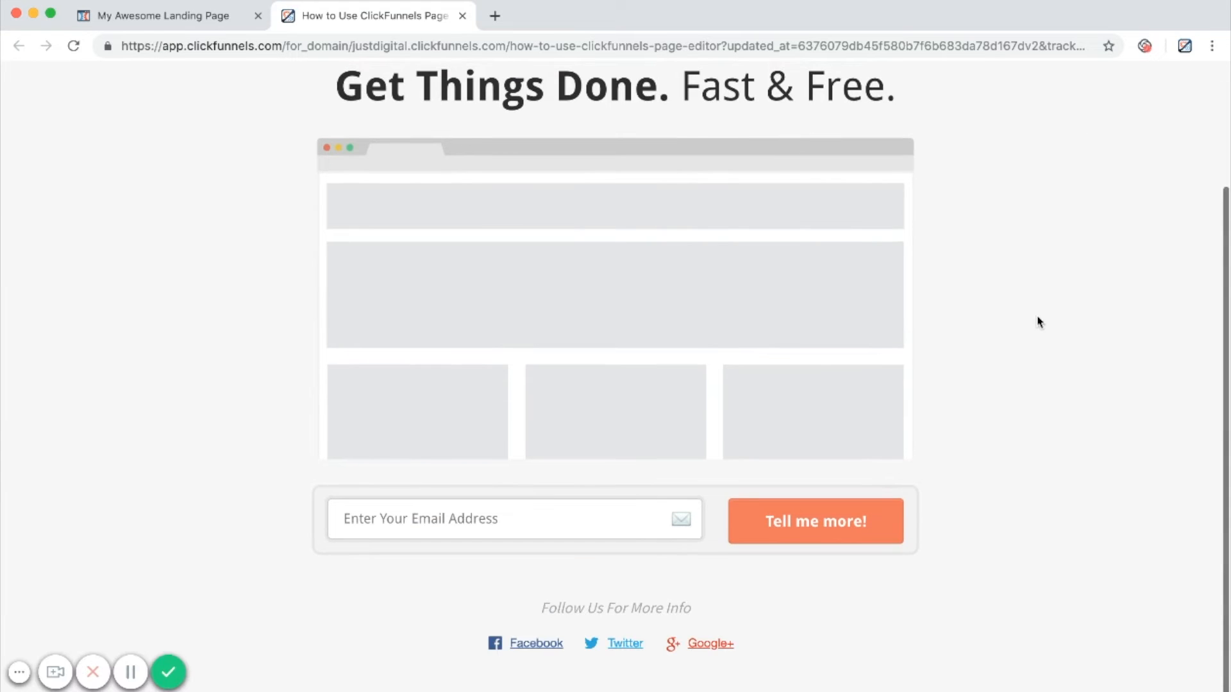
left_click(463, 16)
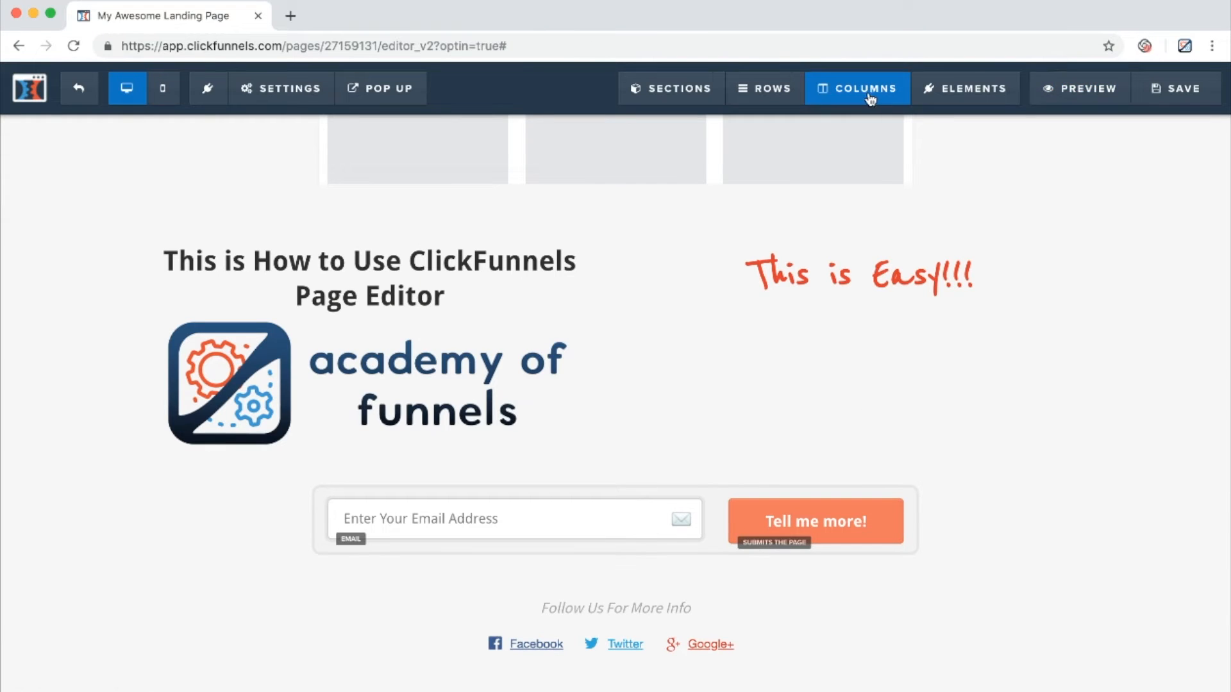
Set the page's SEO title and description to "How to Use ClickFunnels Page Editor" and clear the default keywords.
left_click(1153, 90)
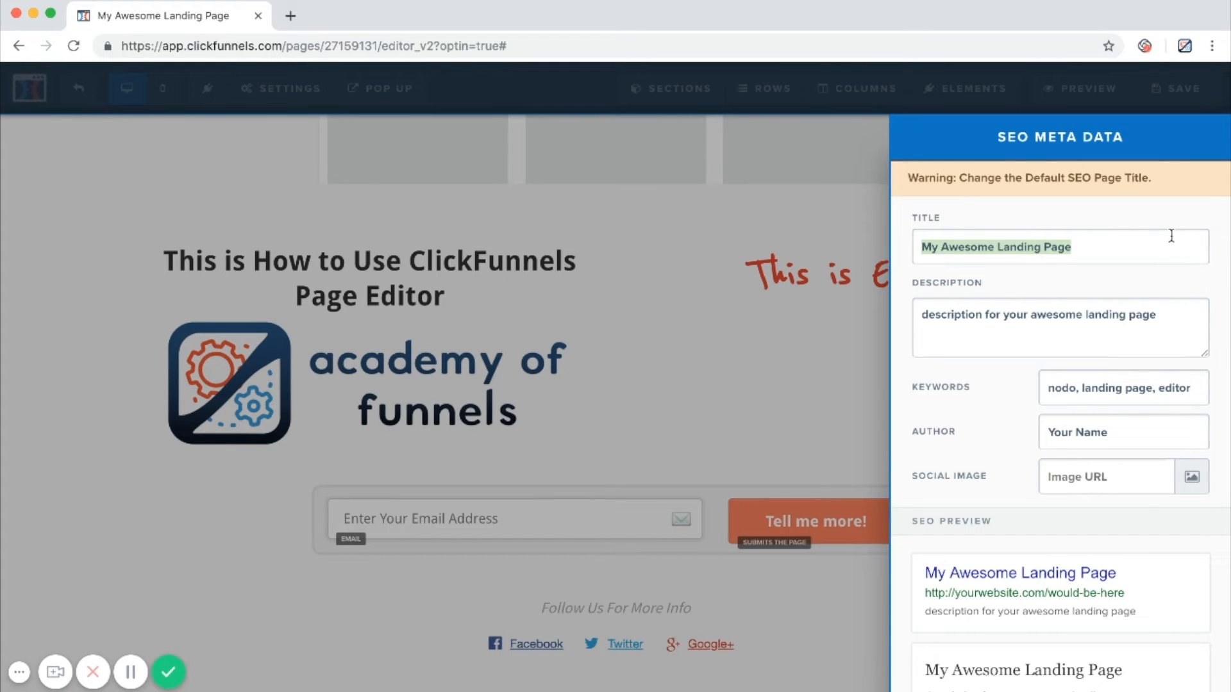
type("How to Use ClickFunnels Page Editor")
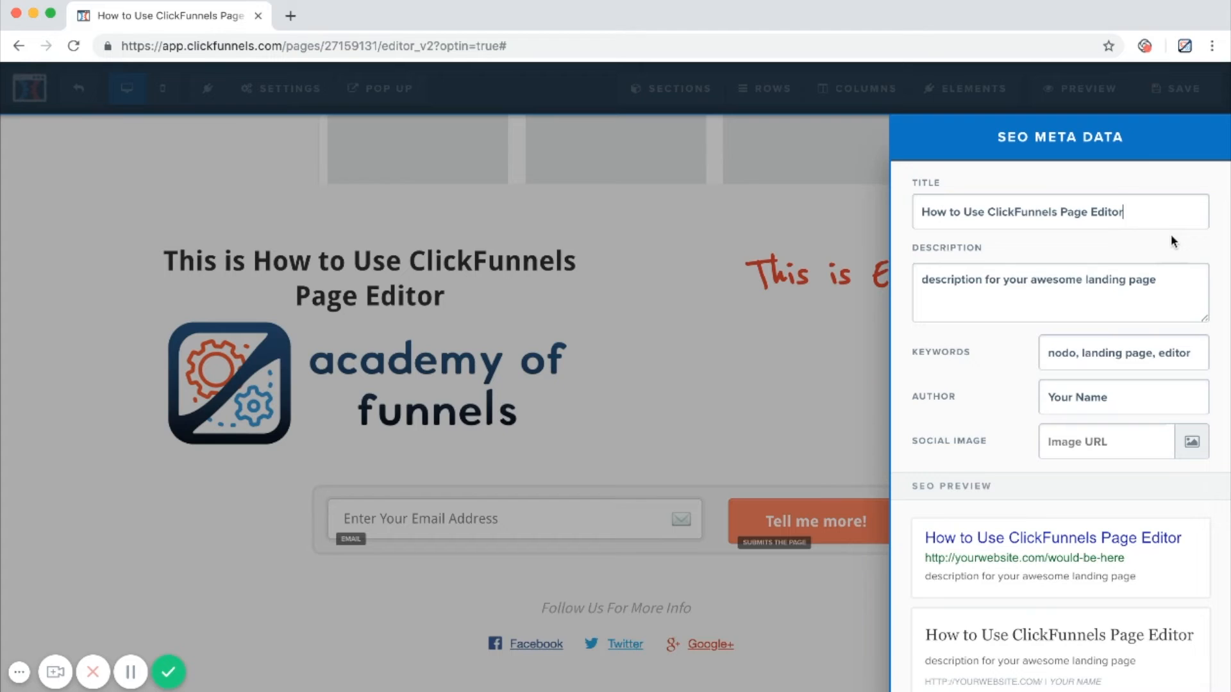
triple_click(1084, 278)
key("BackSpace")
type("How to Use ClickFunnels Page Editor")
triple_click(1113, 352)
key("BackSpace")
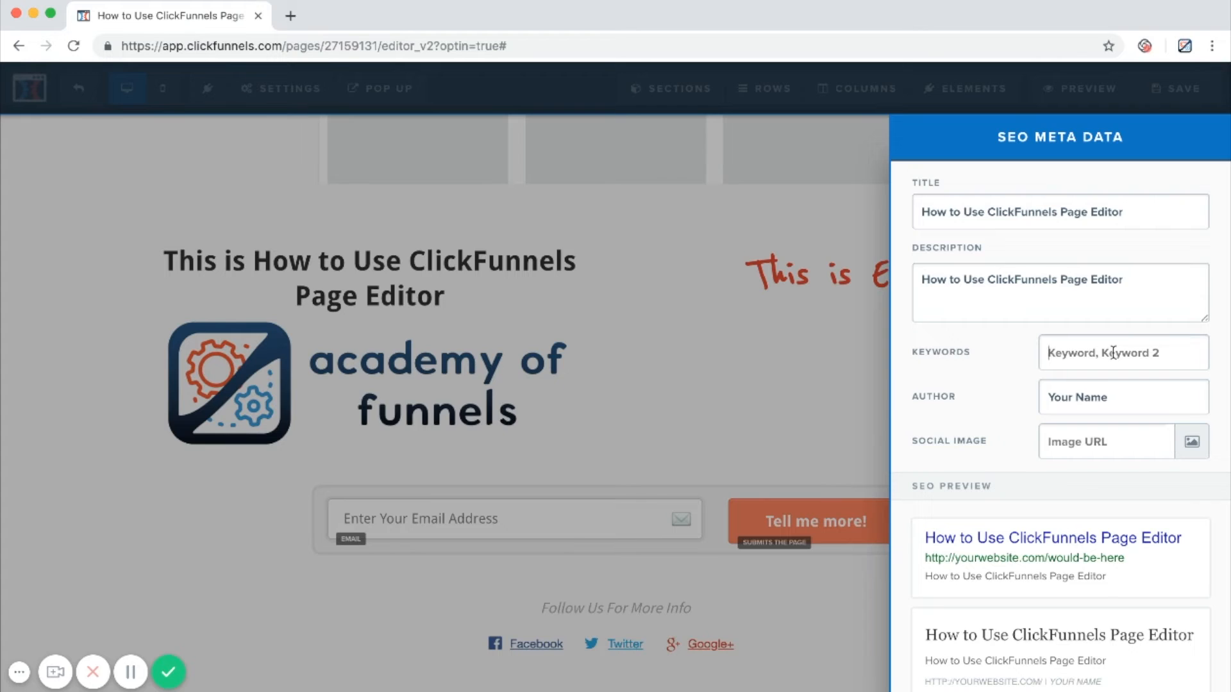
Replace the SEO author with the author's first name followed by "from Academy of Funnels" and close the SEO settings.
triple_click(1101, 407)
key("BackSpace")
type("Isaac")
type(" from Academy of Funnels")
left_click(882, 400)
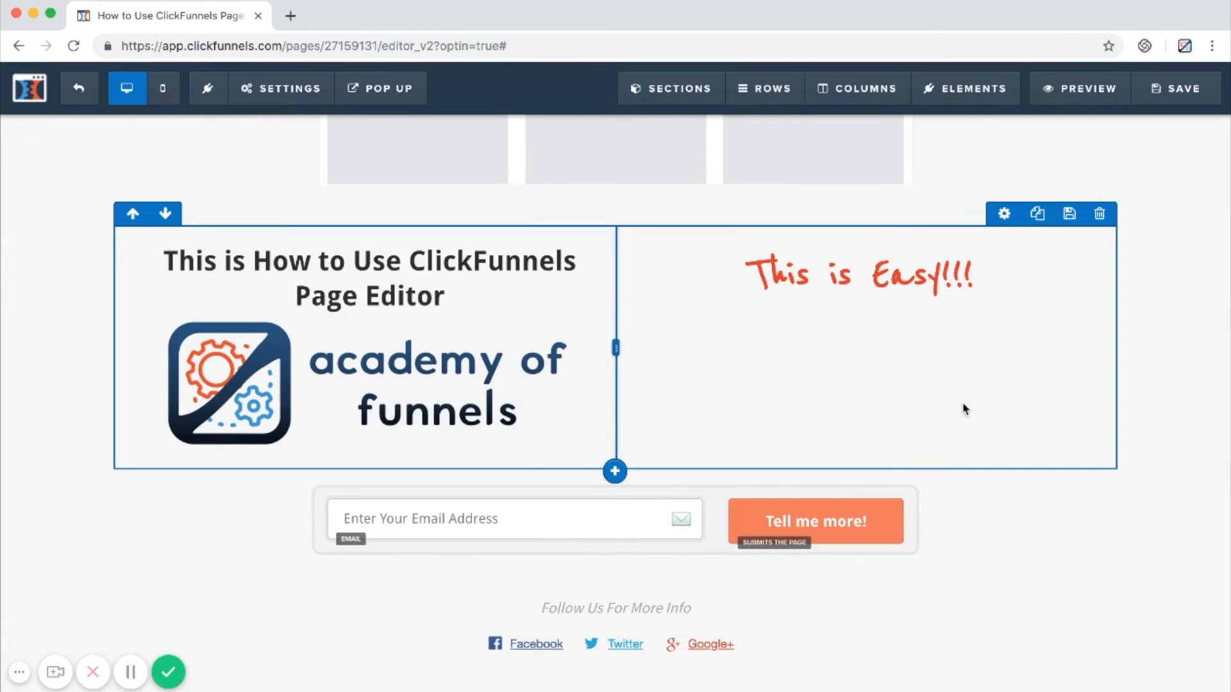
Save the page, preview the saved version and return to the editor.
left_click(1179, 98)
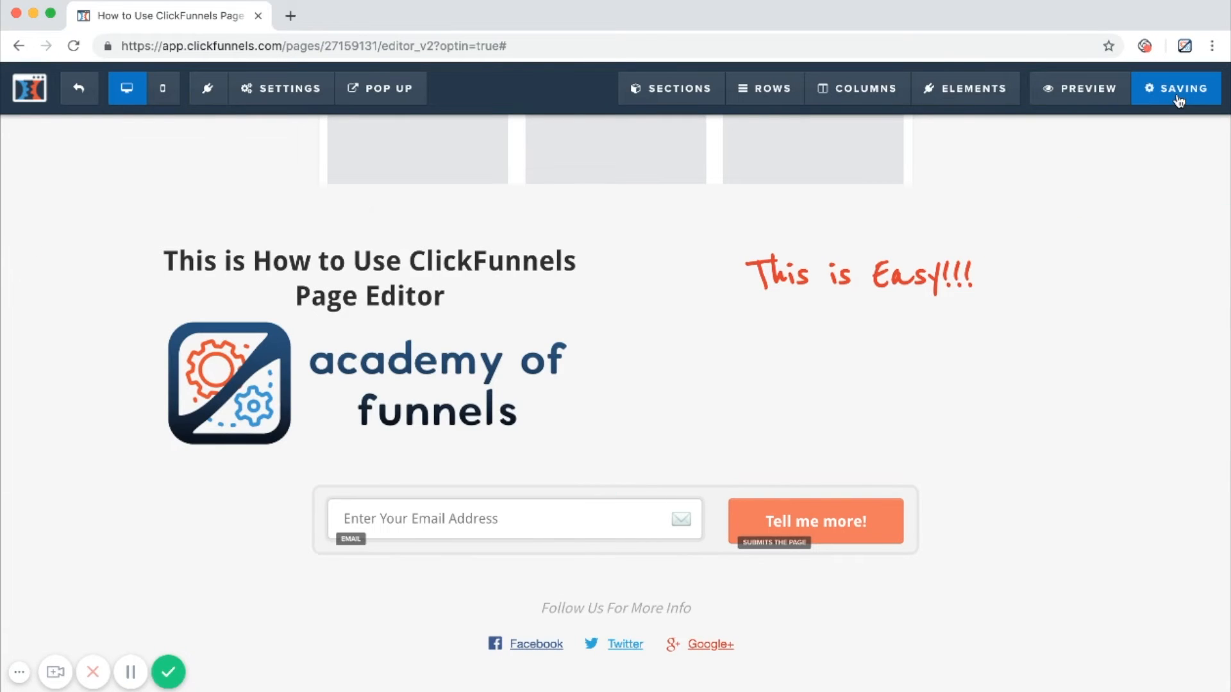
left_click(1100, 89)
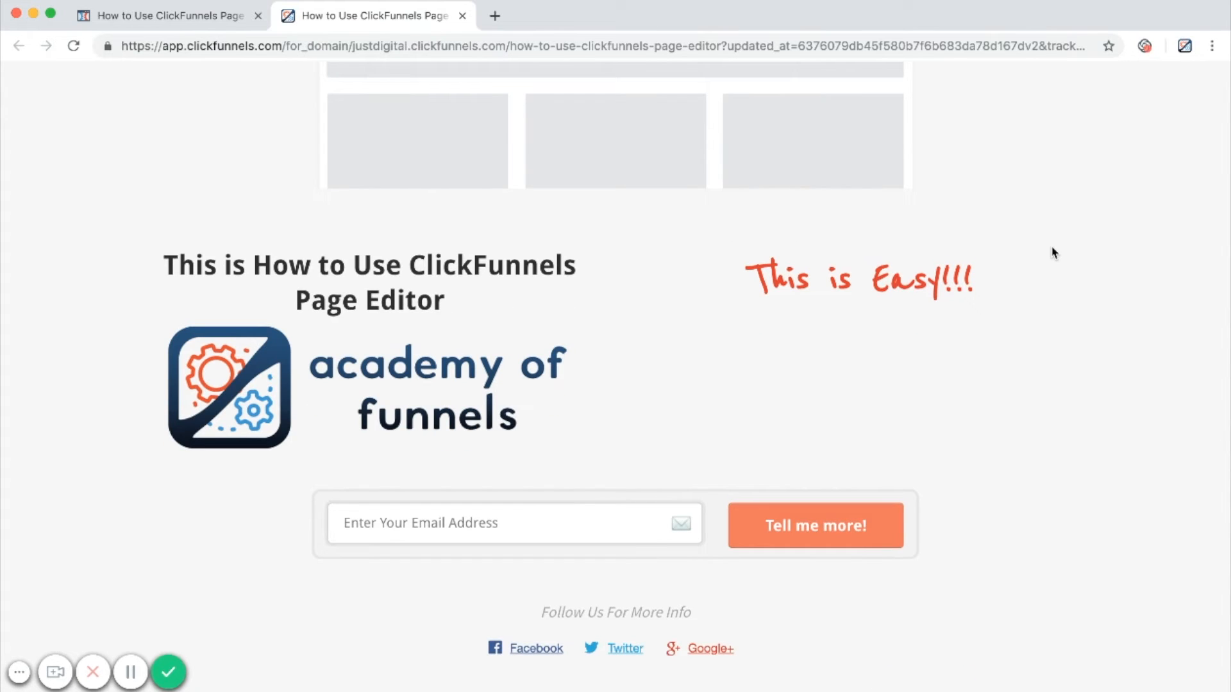
left_click(462, 17)
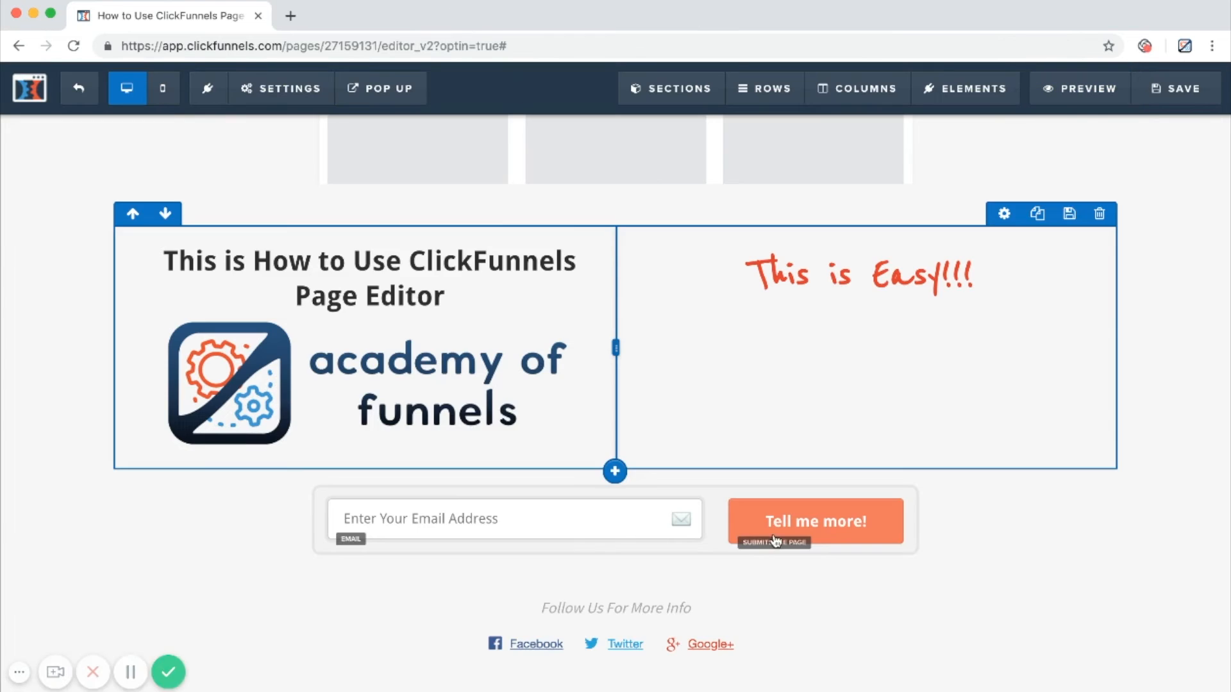
Move the two-column section to the top of the page and place the academy of funnels logo above its headline.
scroll(583, 475, "up", 10)
scroll(620, 157, "down", 2)
scroll(625, 163, "up", 2)
scroll(160, 208, "down", 7)
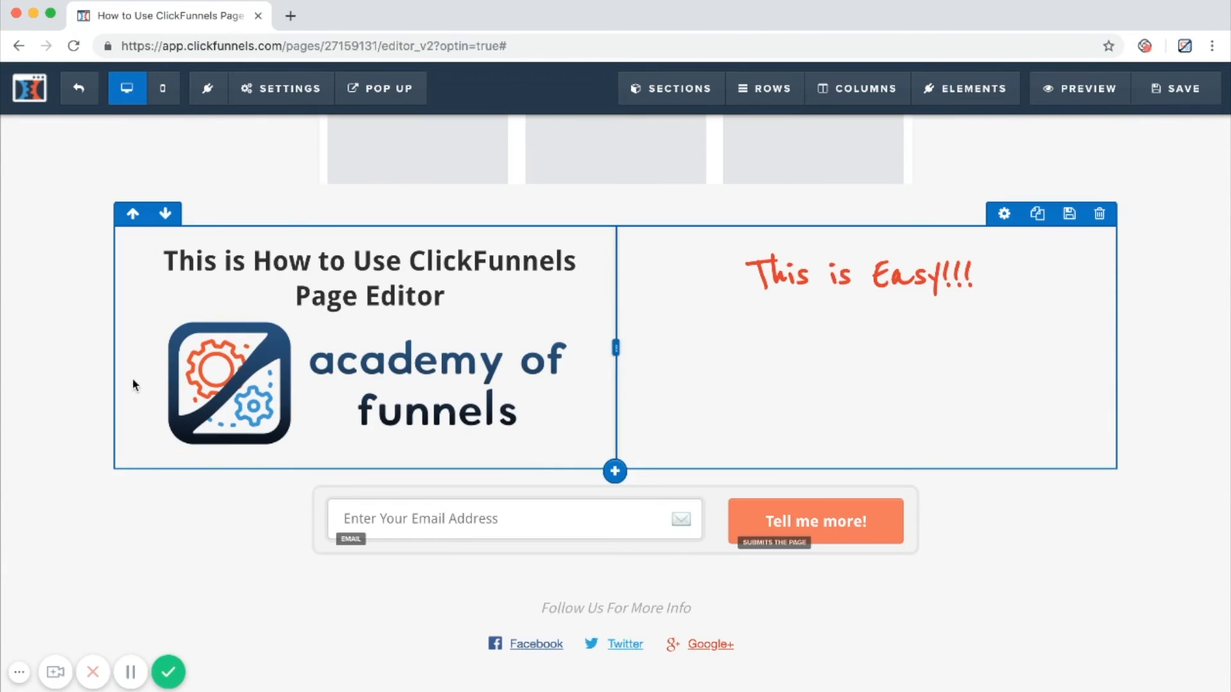
left_click(20, 222)
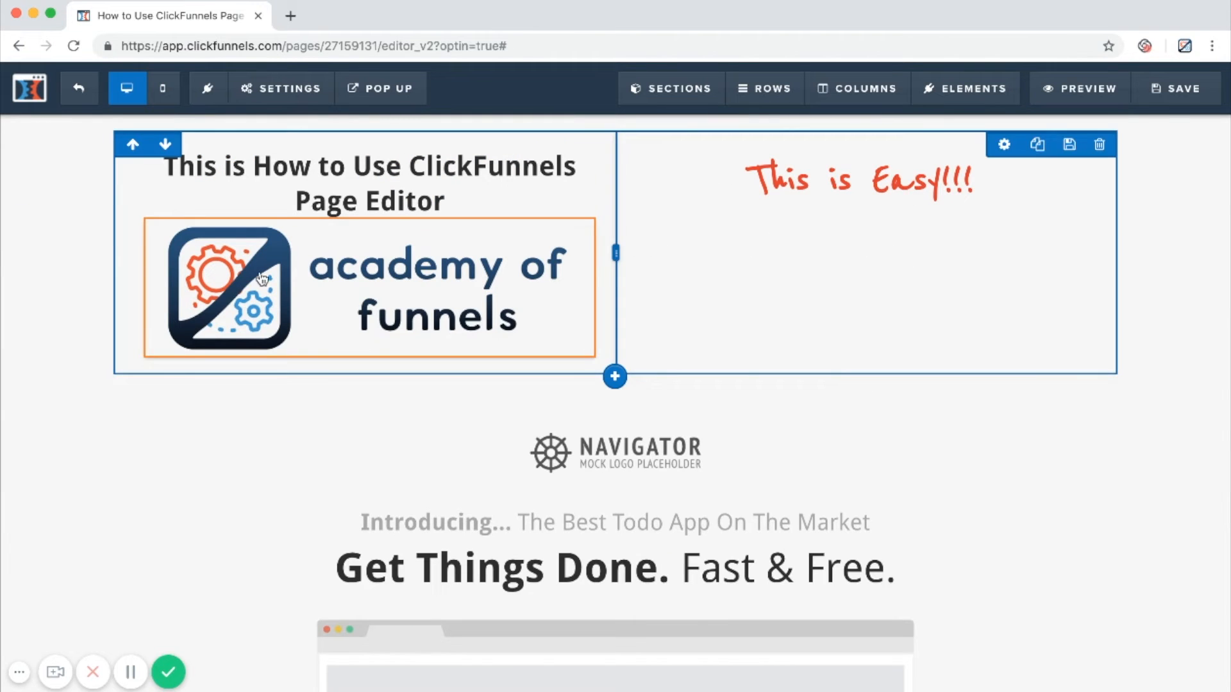
left_click_drag(365, 292, 279, 170)
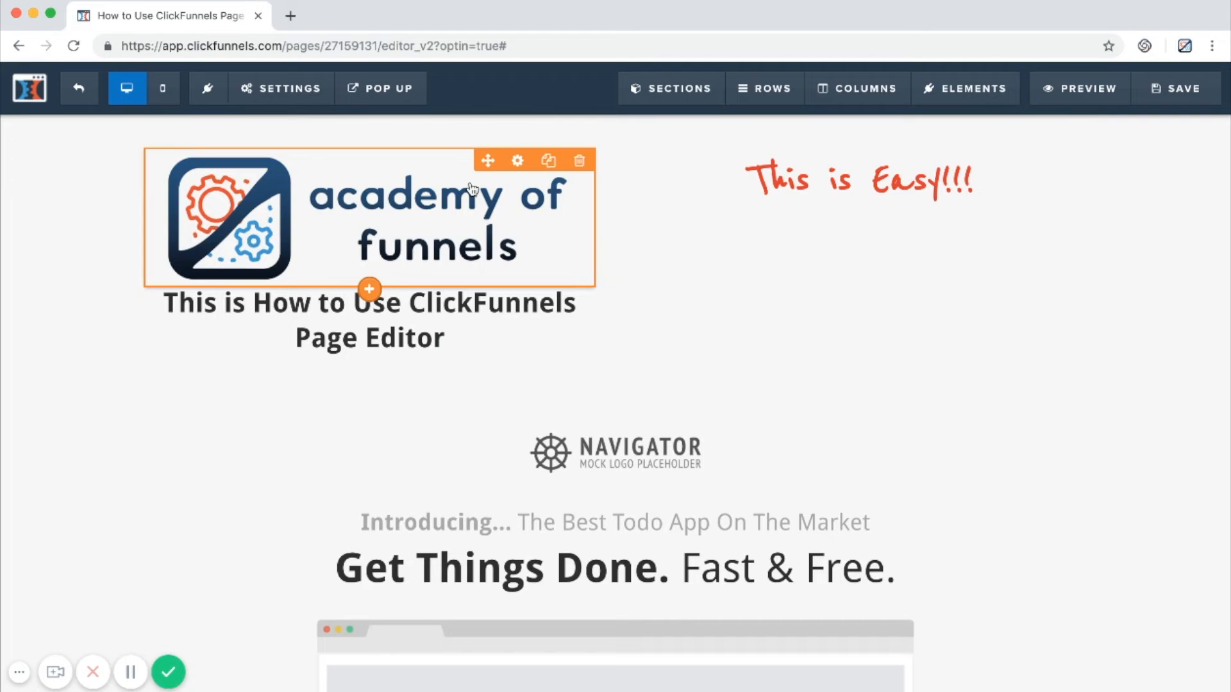
Set the academy of funnels logo's image width to 350 and align it to the left.
left_click(517, 161)
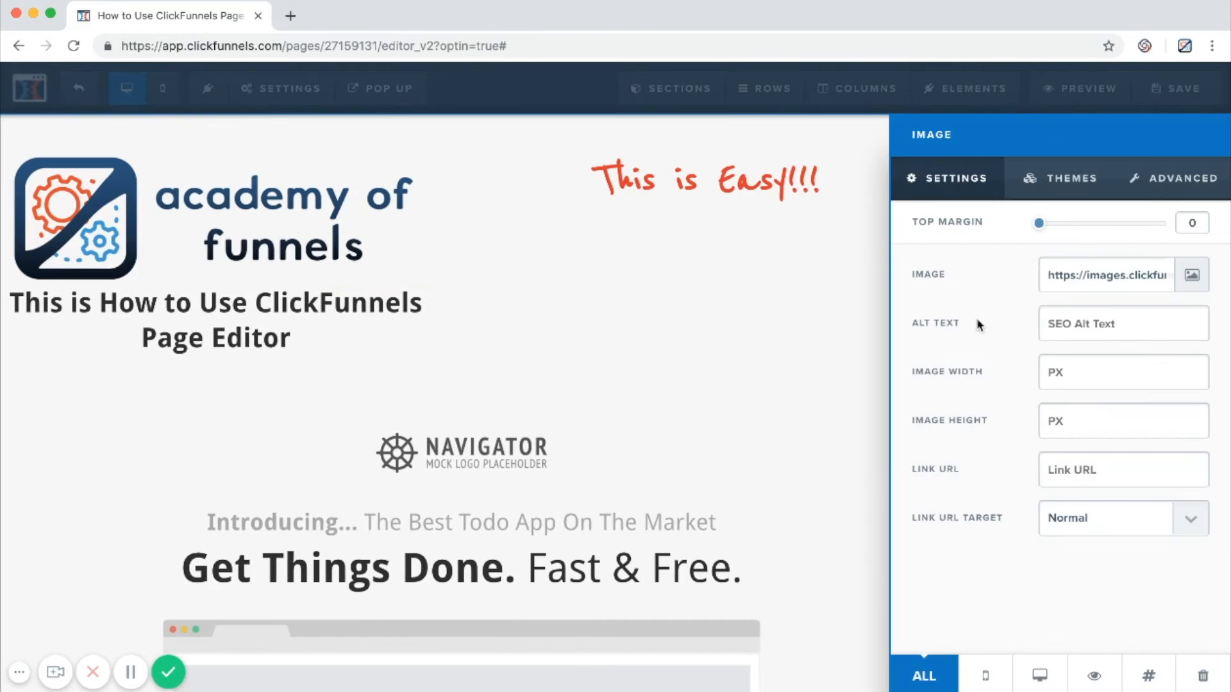
left_click(1078, 363)
type("350")
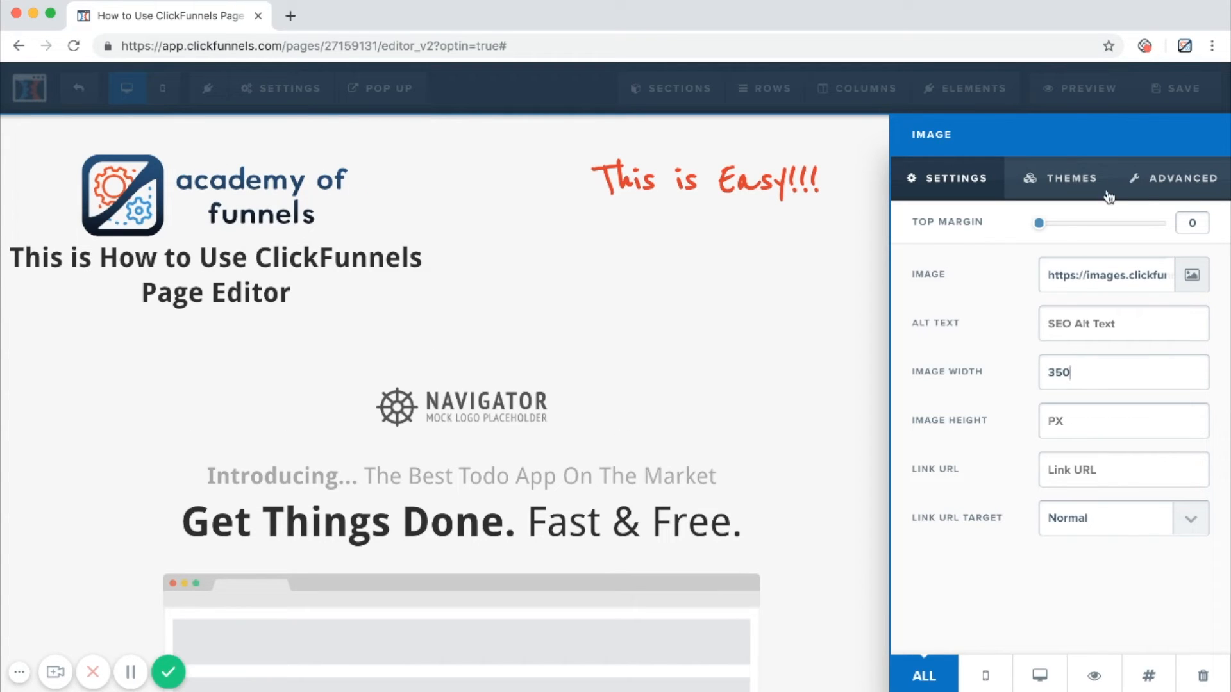
left_click(1147, 192)
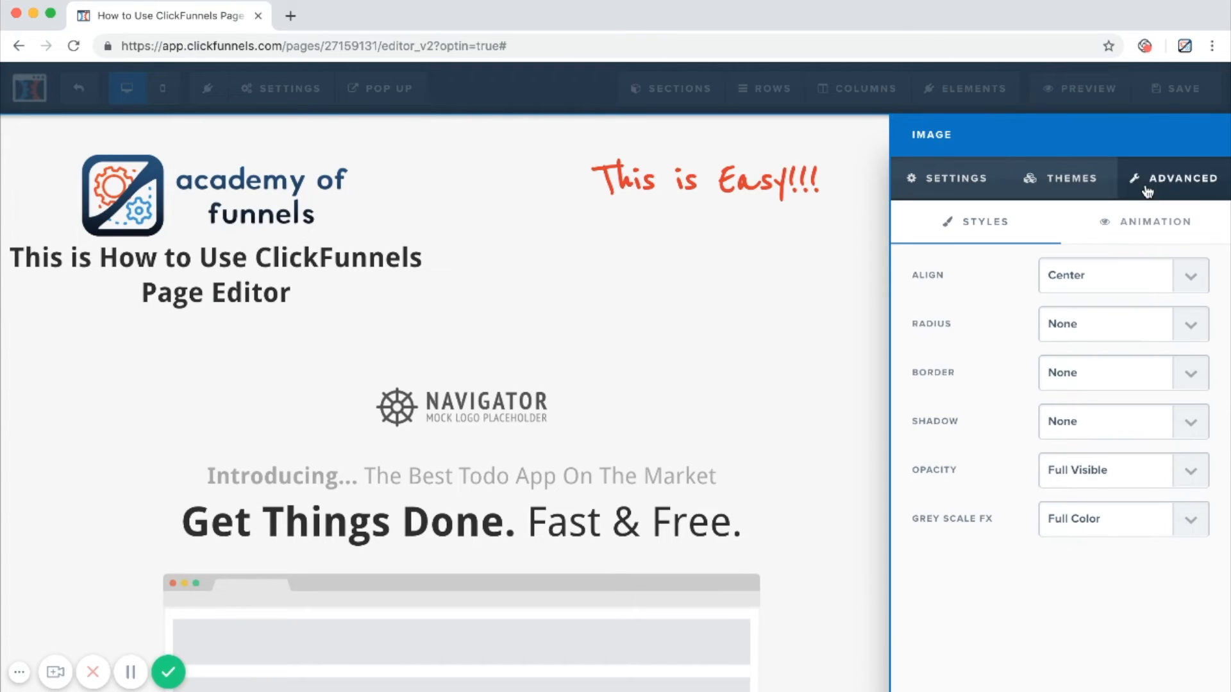
left_click(1077, 266)
left_click(723, 278)
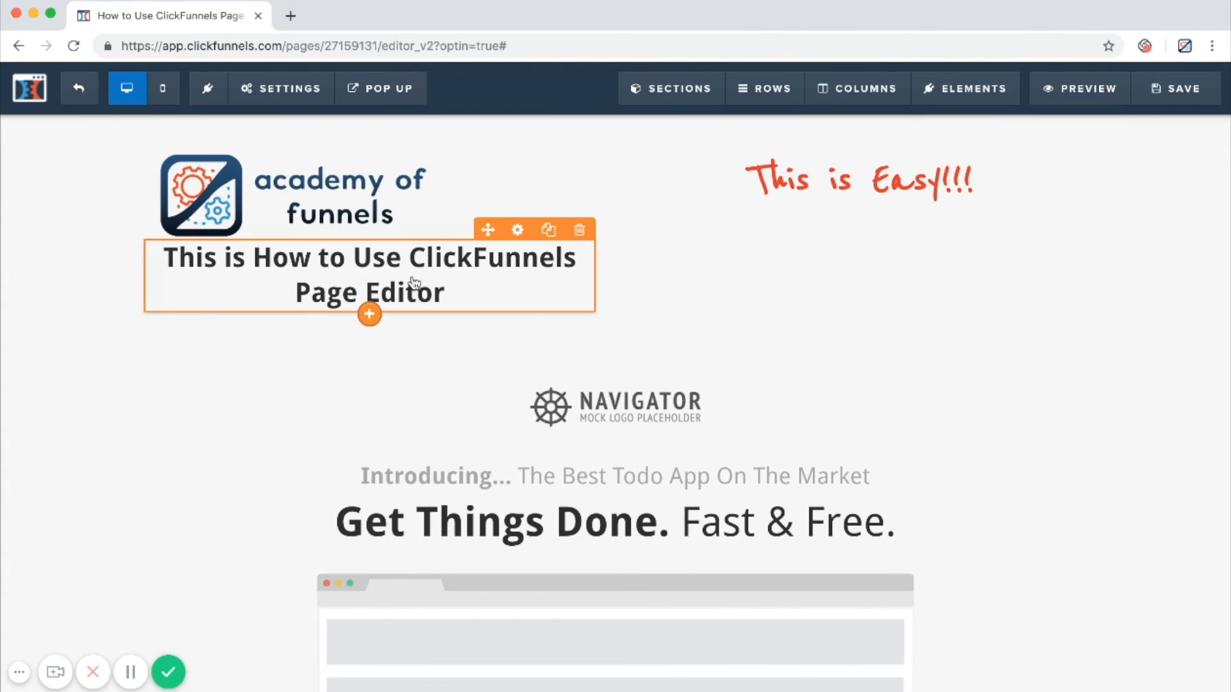
Move the "This is How to Use ClickFunnels Page Editor" headline above the Navigator placeholder logo and delete that logo.
mouse_move(362, 275)
left_mouse_down()
mouse_move(694, 385)
mouse_move(628, 379)
mouse_move(641, 391)
left_mouse_up()
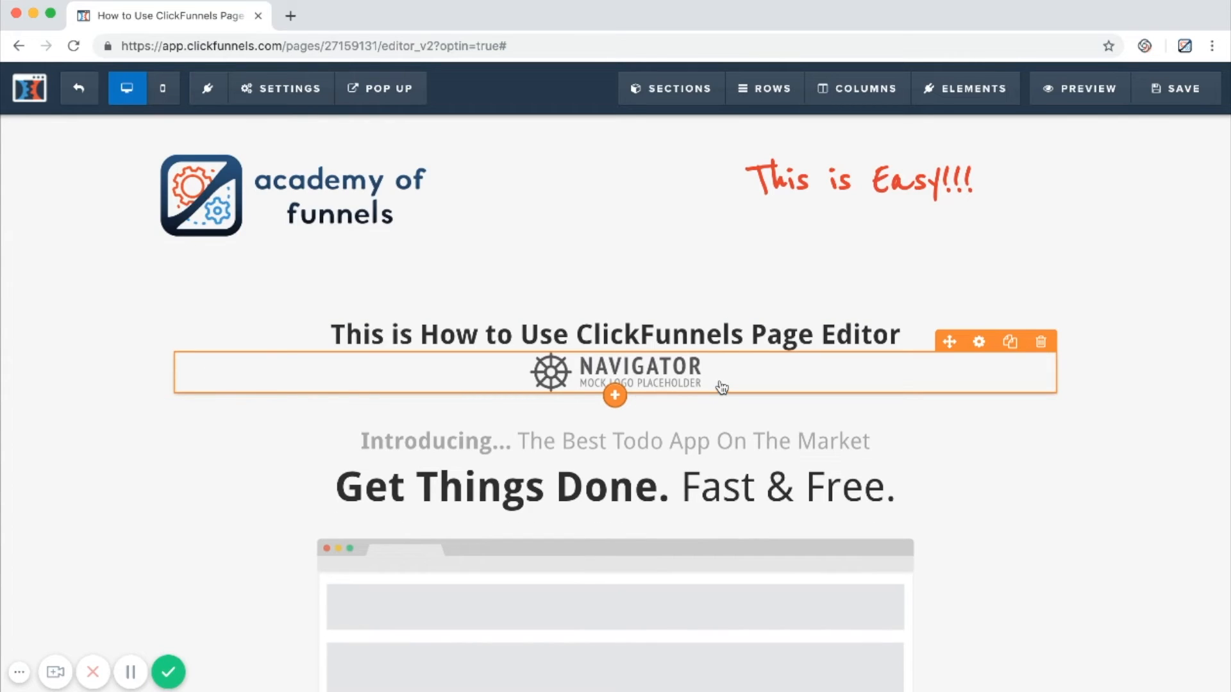
left_click(1041, 344)
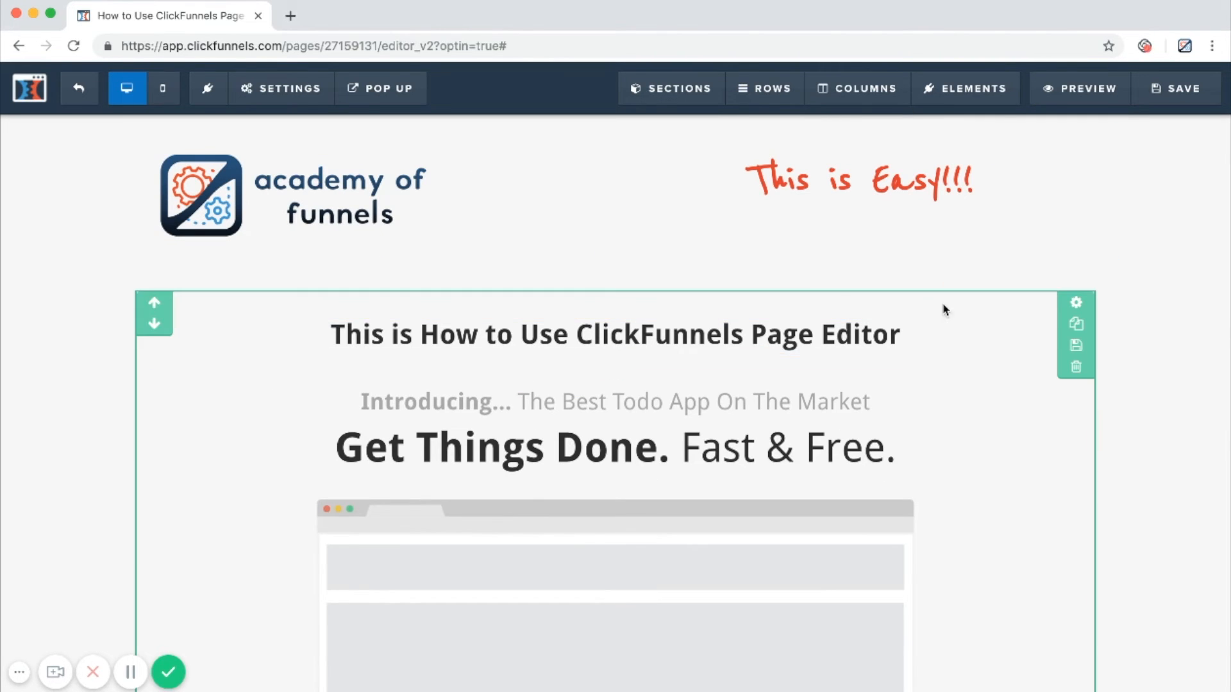
Set the top margin of the section containing the moved headline to 0 and check the headline row's margin and padding settings.
left_click(1071, 305)
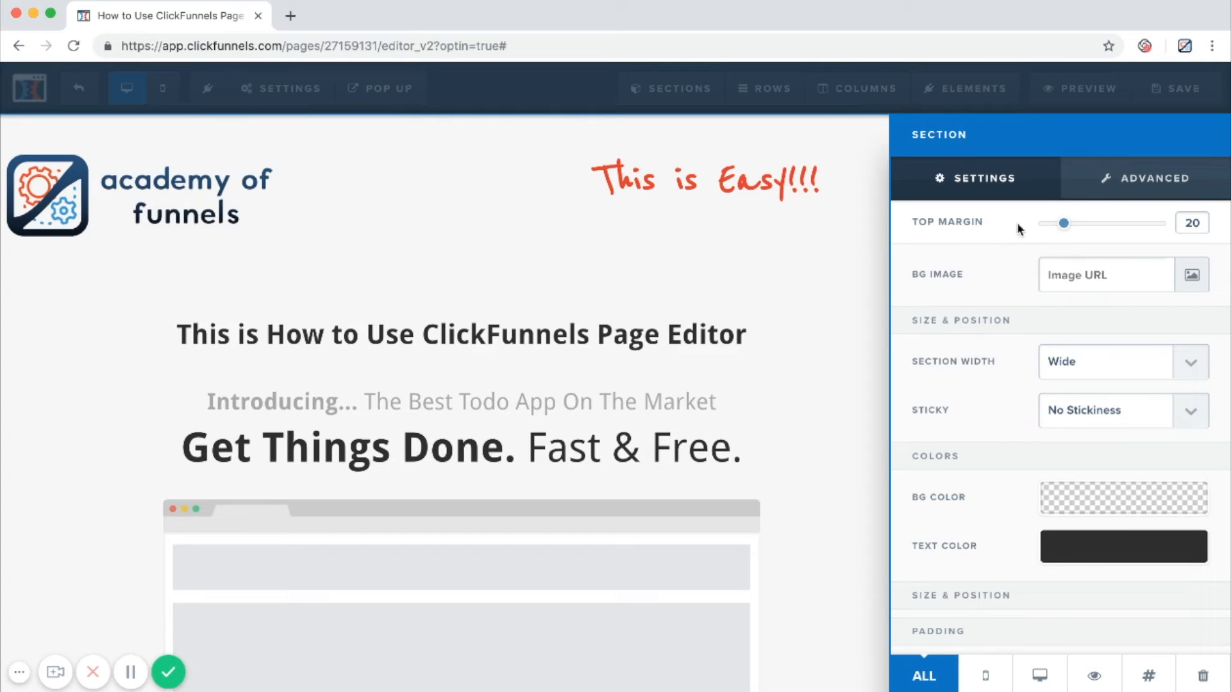
left_click_drag(1063, 225, 1041, 224)
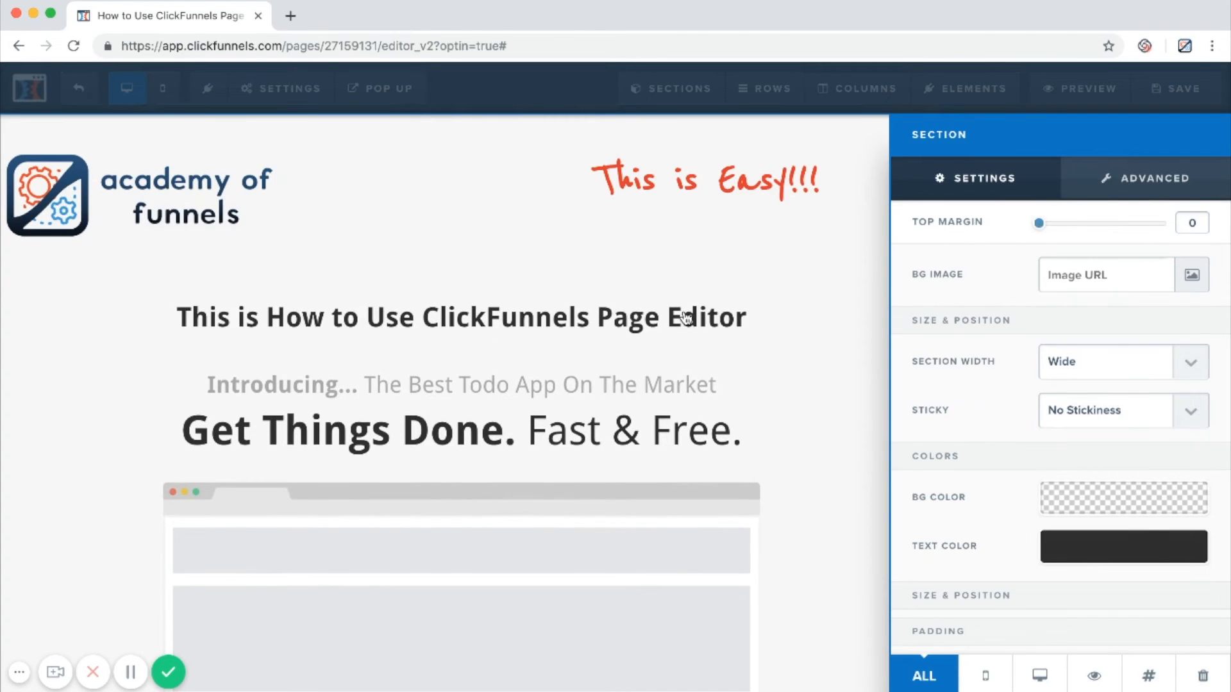
left_click(683, 314)
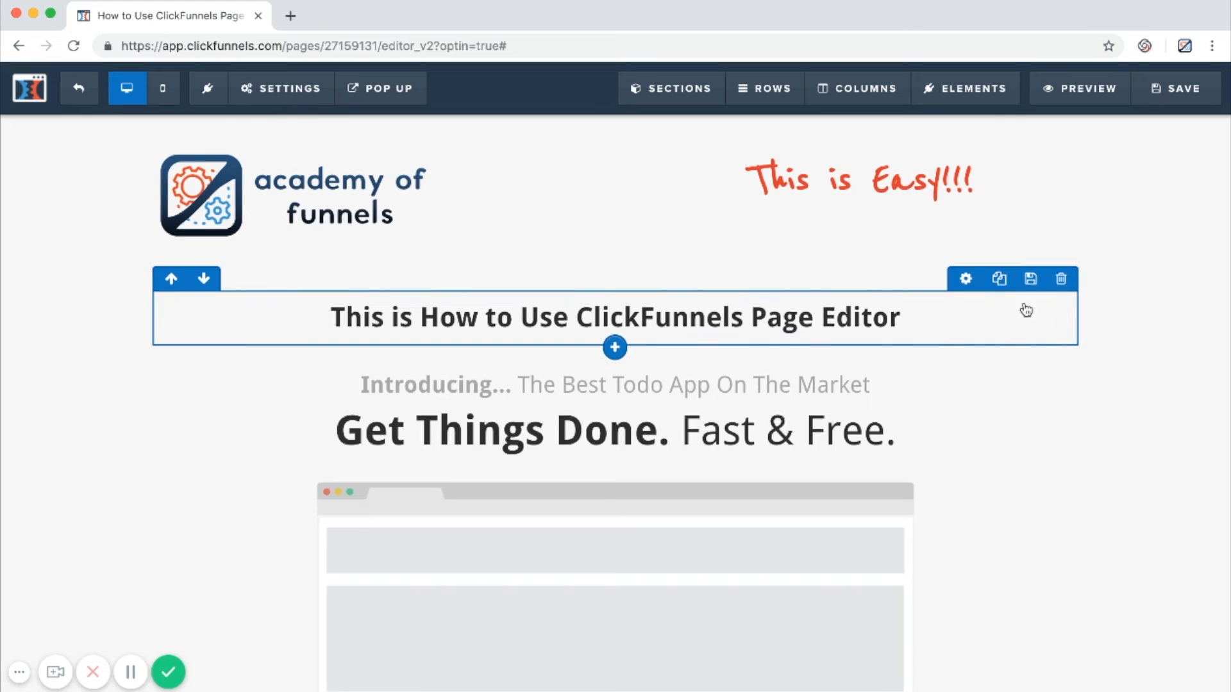
left_click(966, 280)
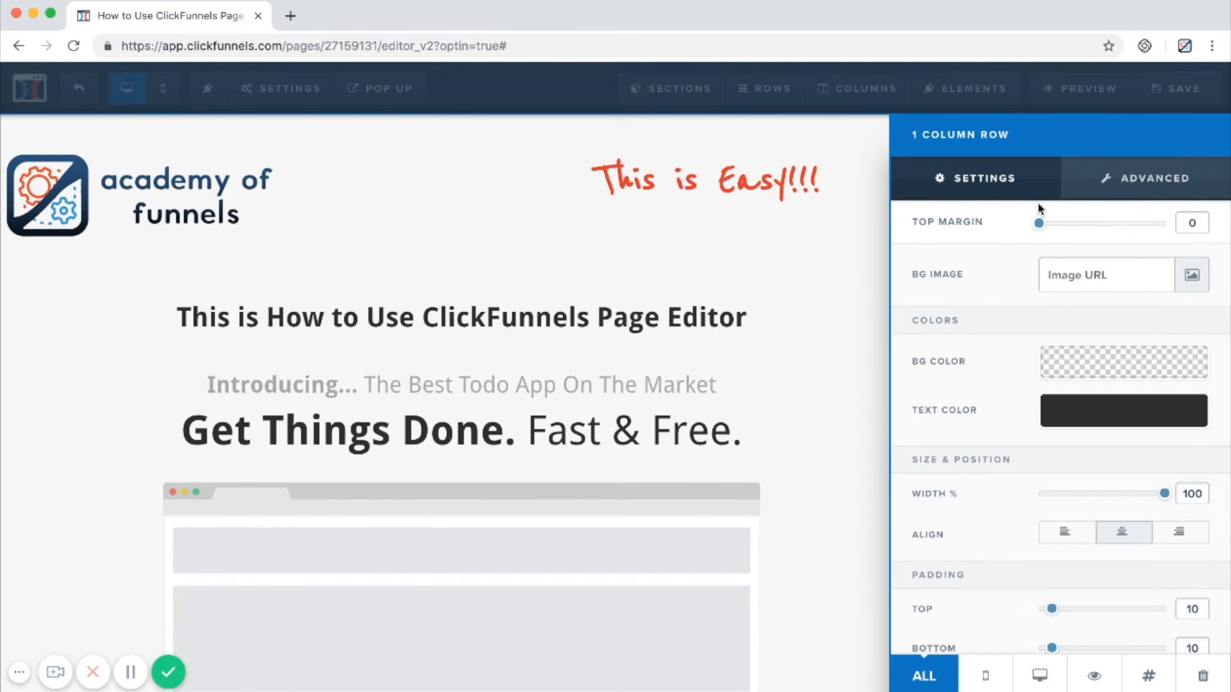
left_click(648, 364)
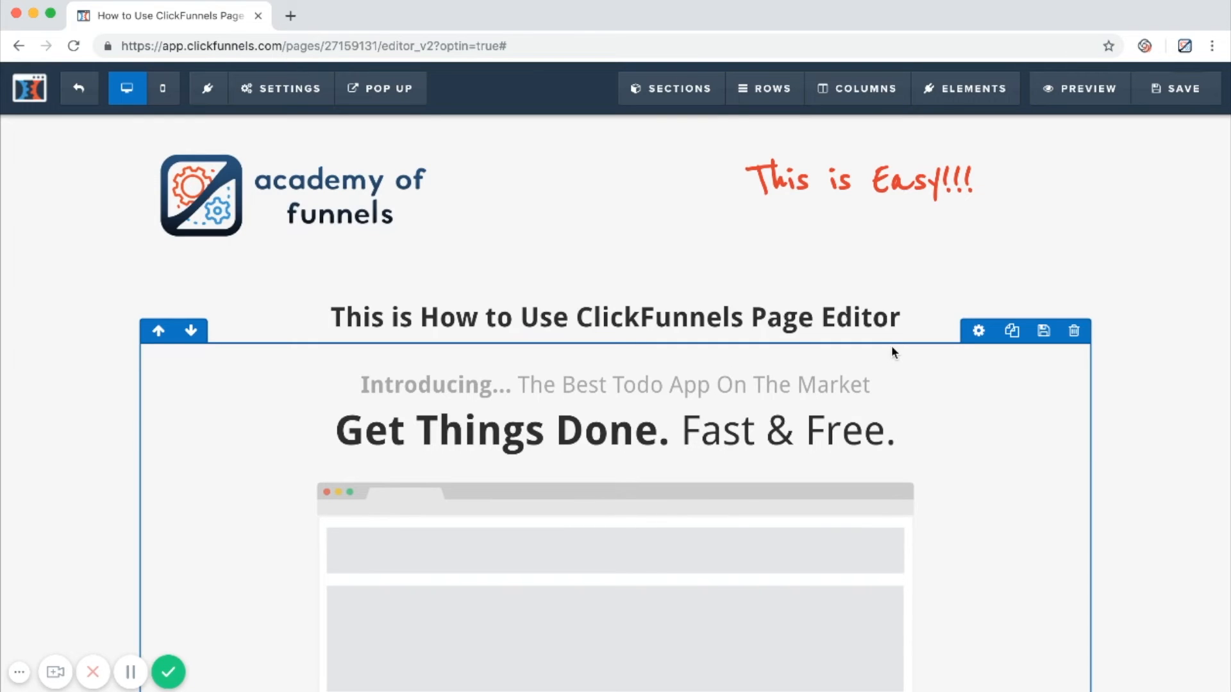
Set the top margin of the browser-window placeholder image above the email form to 10.
scroll(891, 347, "down", 5)
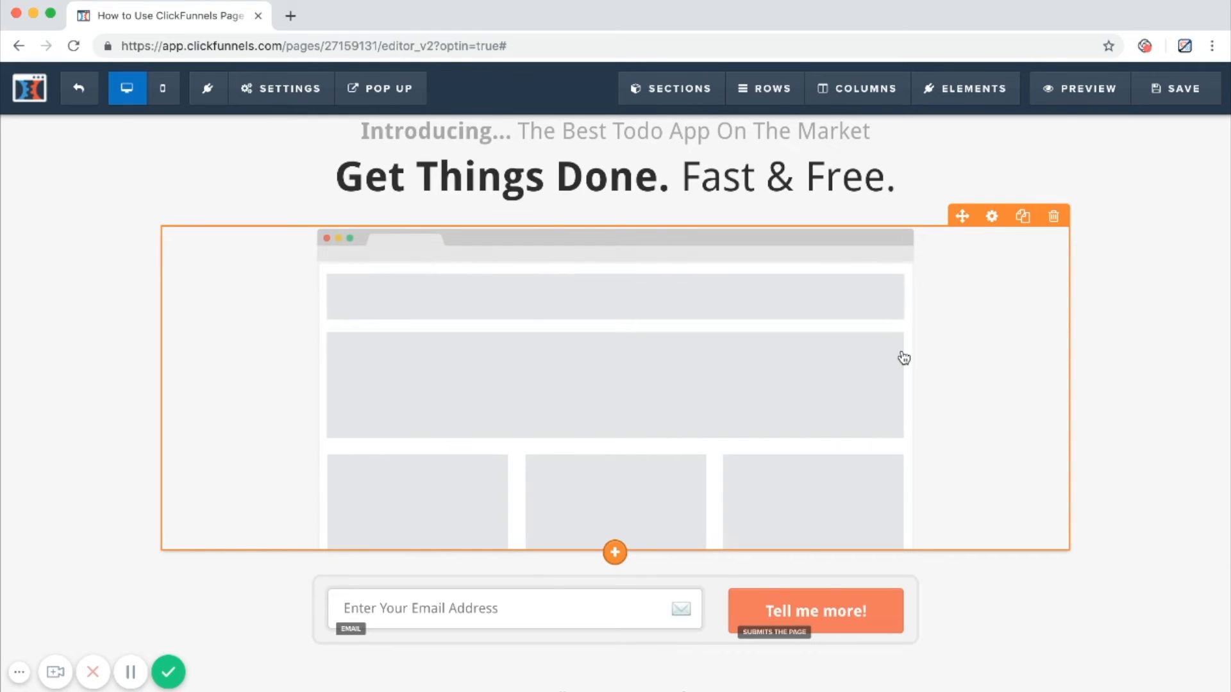
scroll(904, 358, "down", 2)
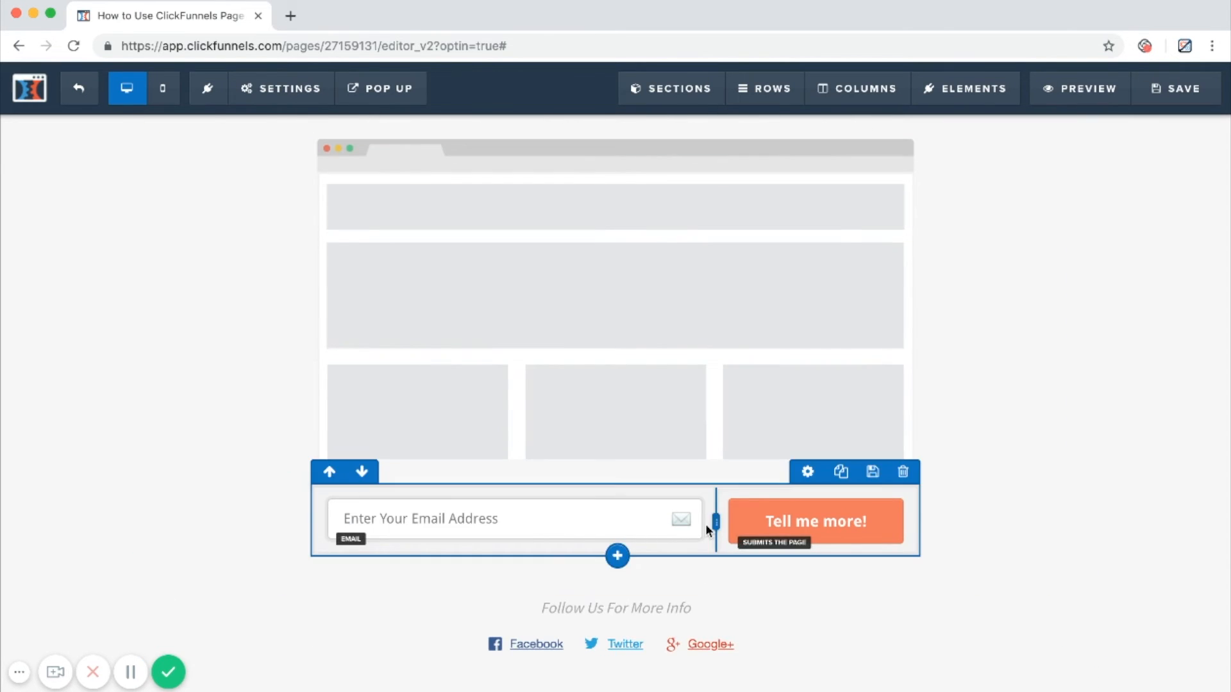
scroll(705, 524, "up", 7)
scroll(695, 444, "down", 5)
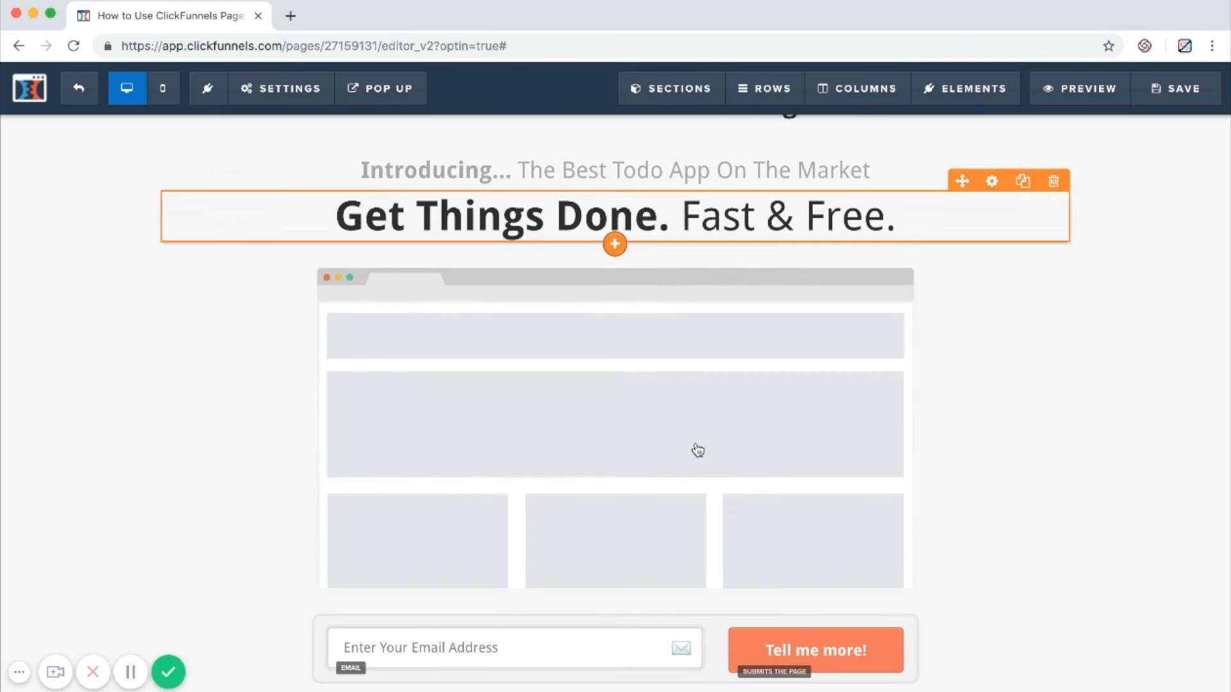
left_click(736, 444)
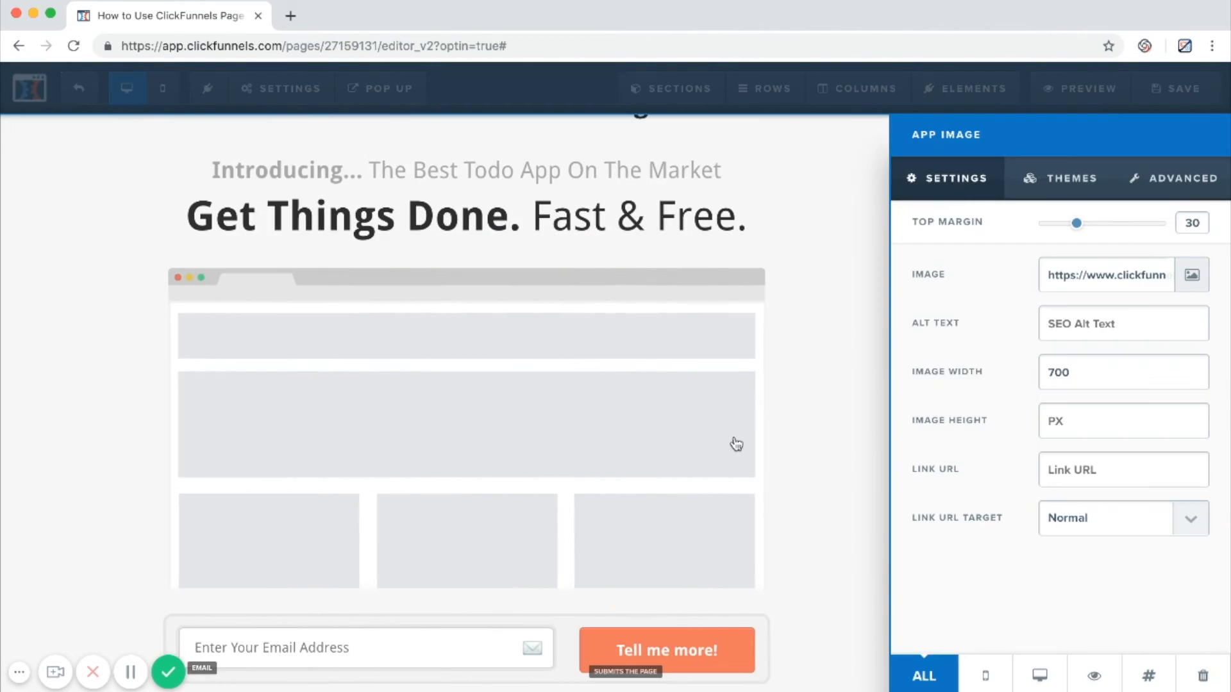
left_click(734, 441)
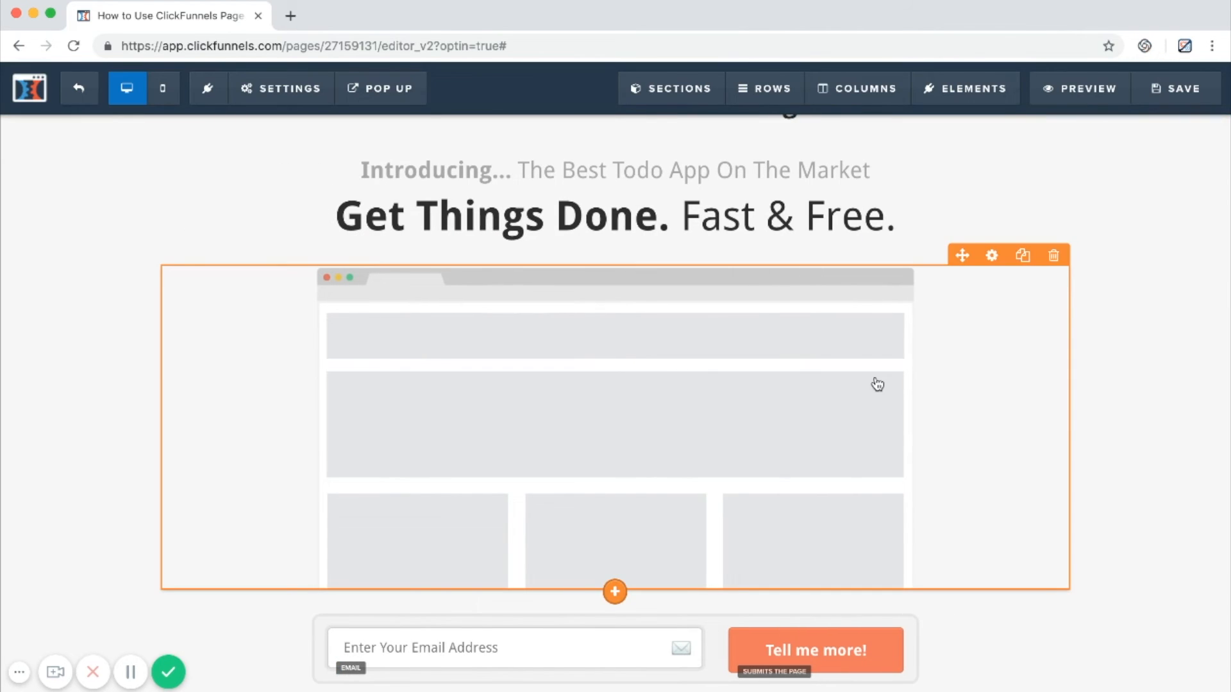
left_click(877, 385)
left_click_drag(1075, 224, 1046, 226)
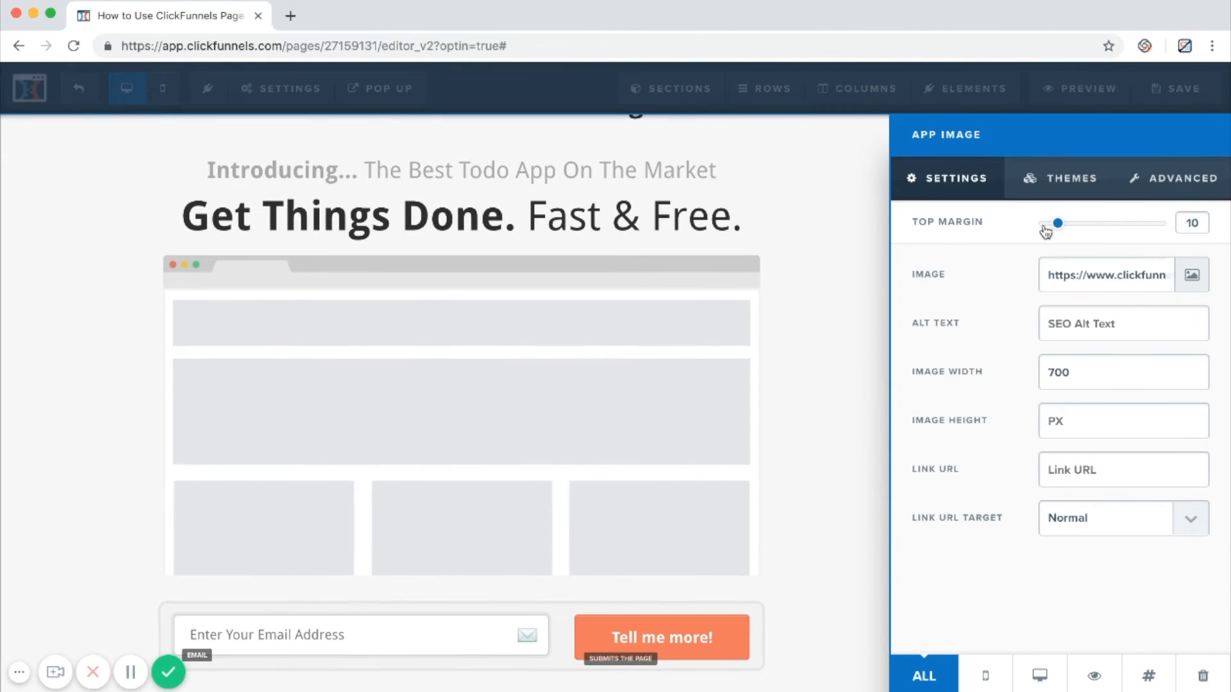
left_click(643, 327)
scroll(641, 372, "down", 4)
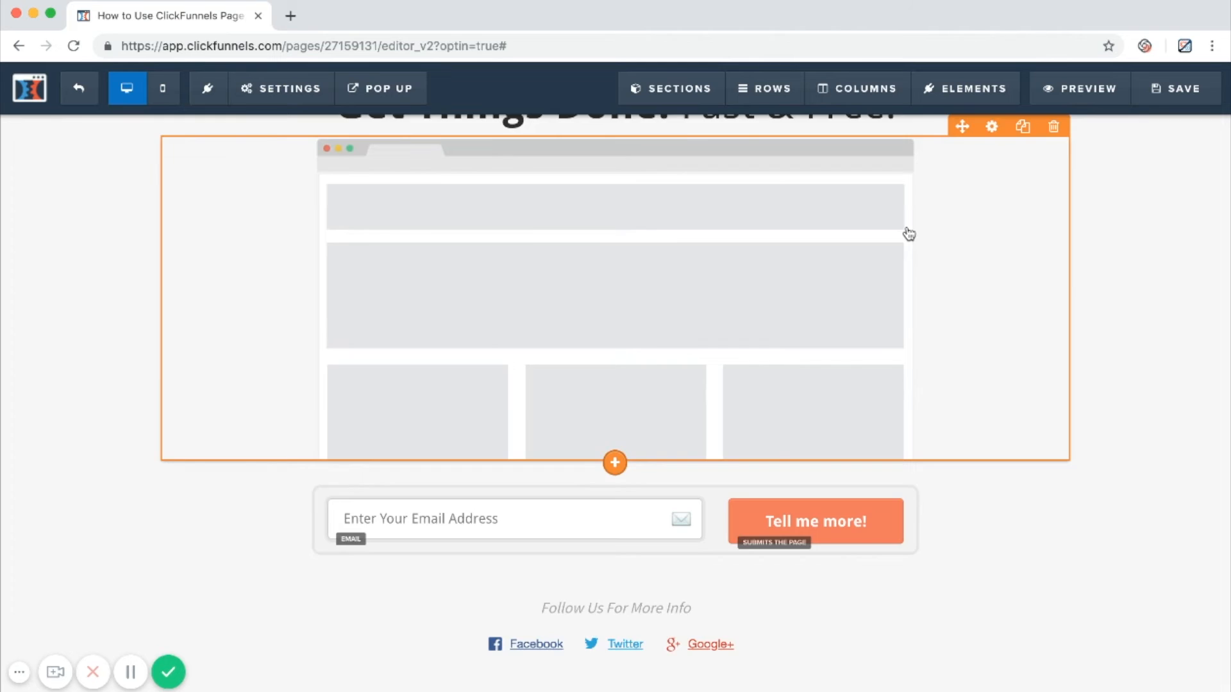
Duplicate the "Enter Your Email Address" input field in the optin form.
scroll(906, 230, "up", 5)
scroll(995, 310, "down", 4)
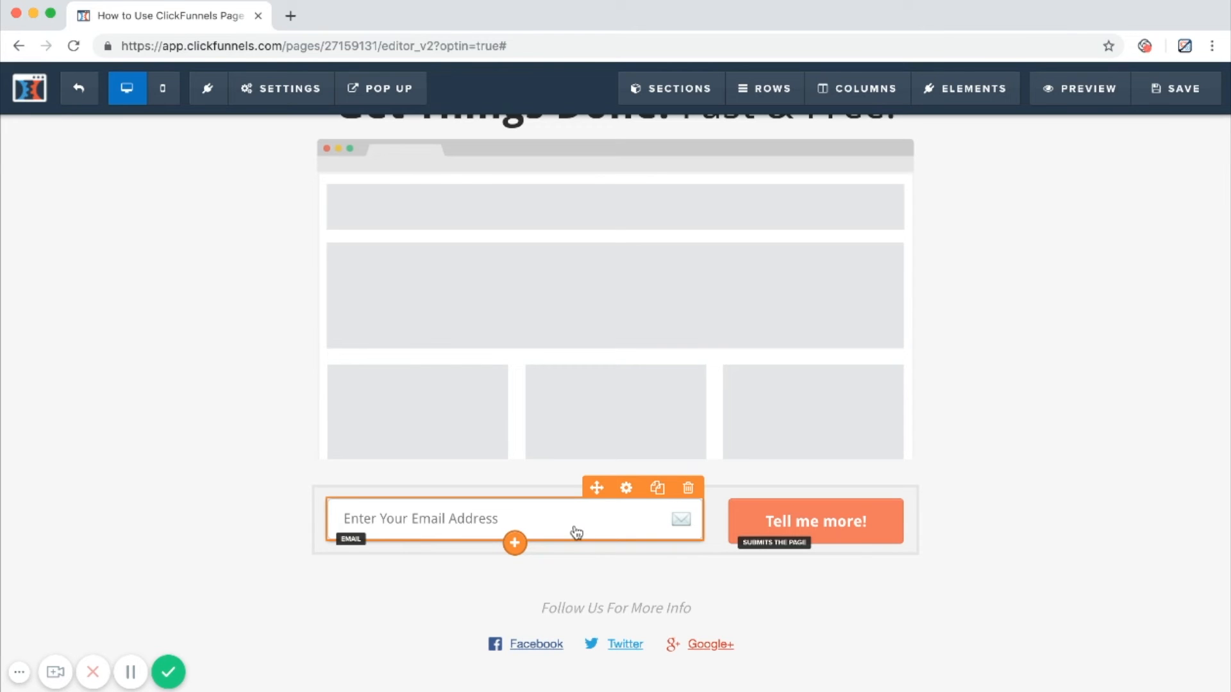
left_click(657, 488)
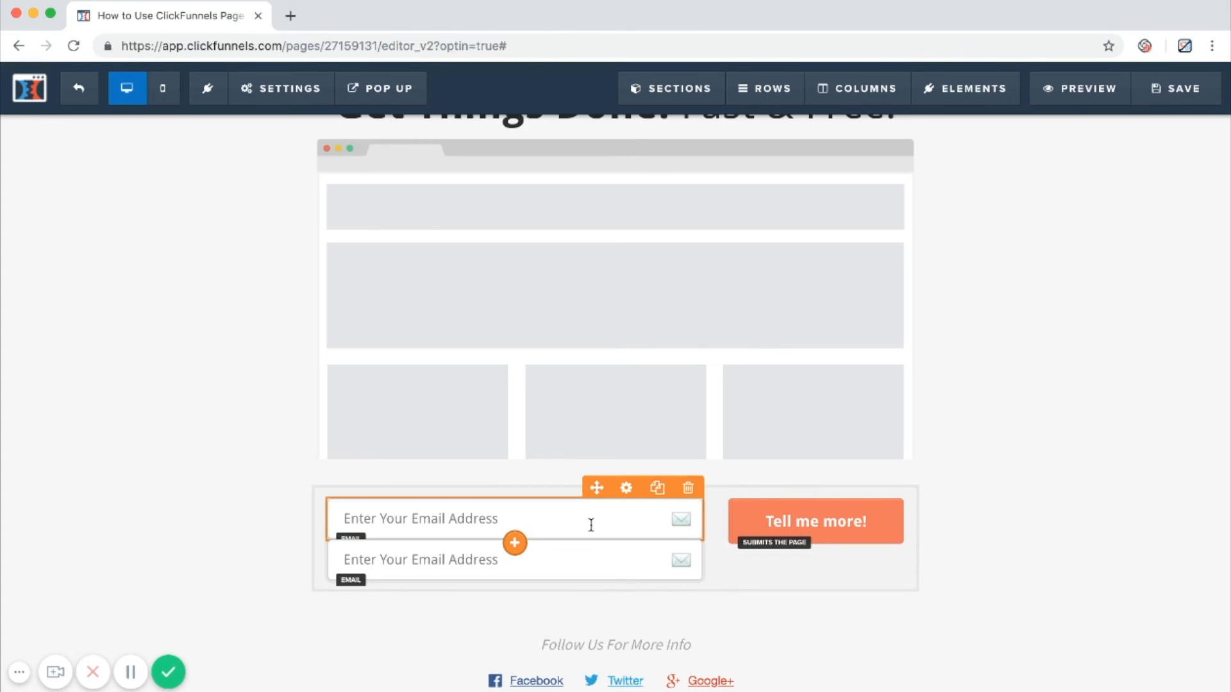
Set the top margin of the lower email input field in the optin form to 20.
left_click(625, 529)
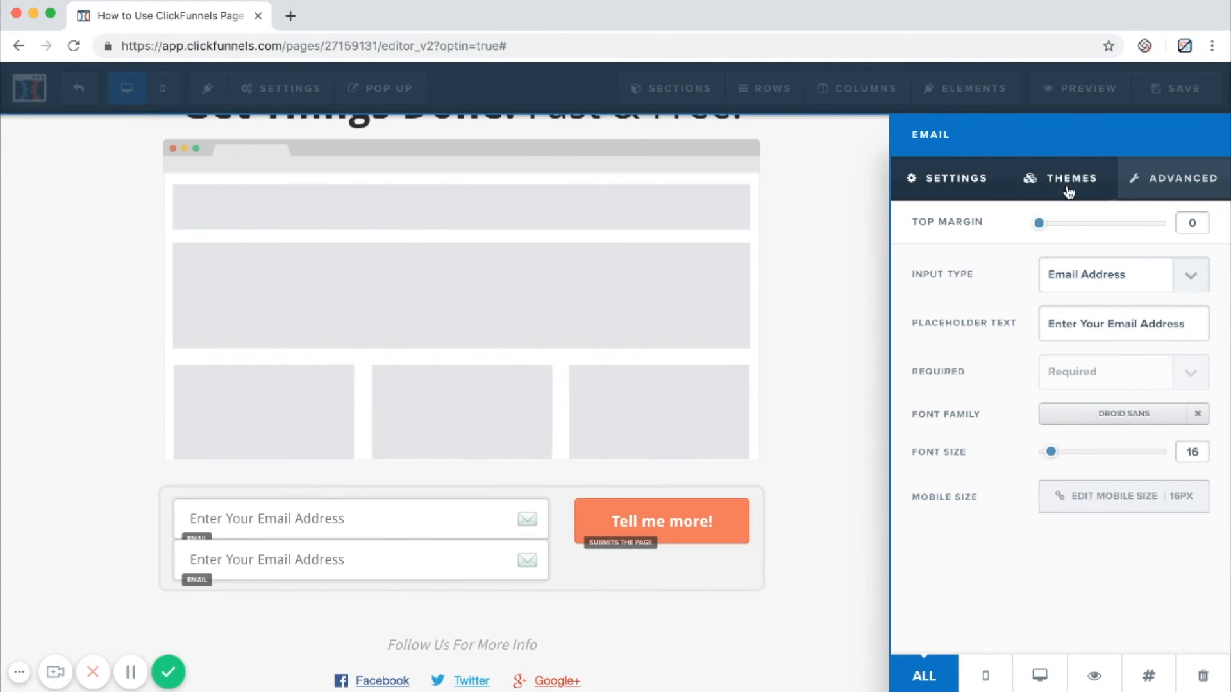
left_click_drag(1042, 229, 1064, 231)
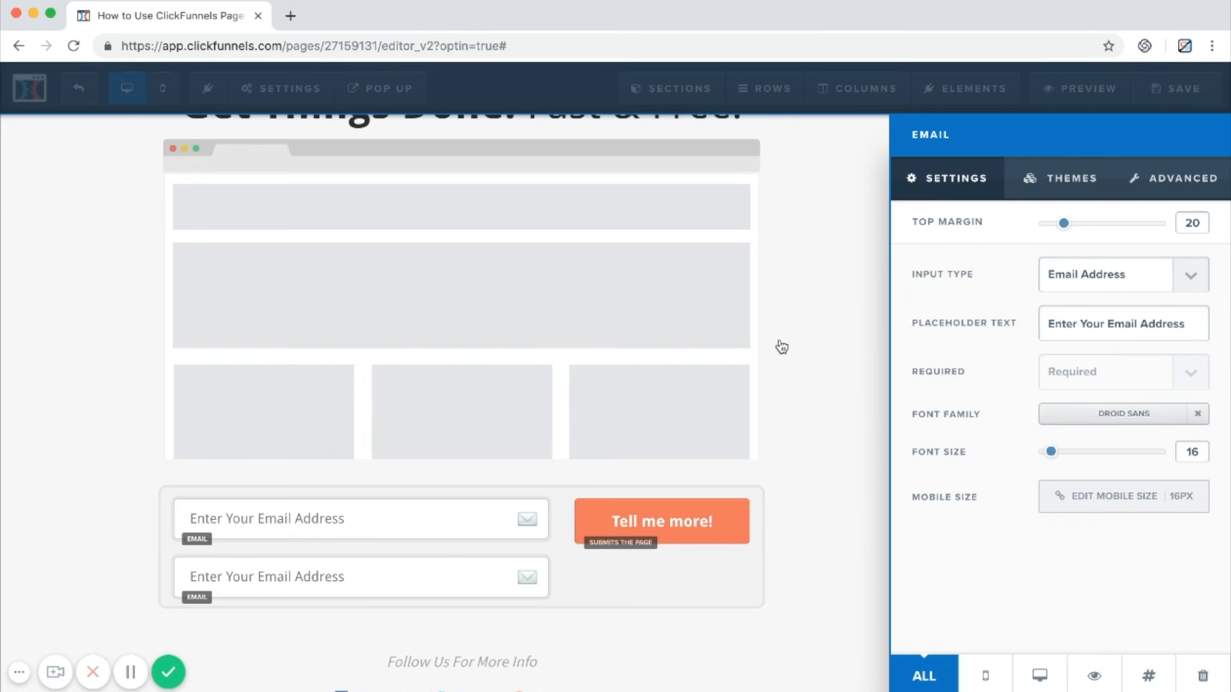
left_click(582, 477)
Change the optin button's text to "Subscribe to my awesome YouTube Channel".
left_click(860, 522)
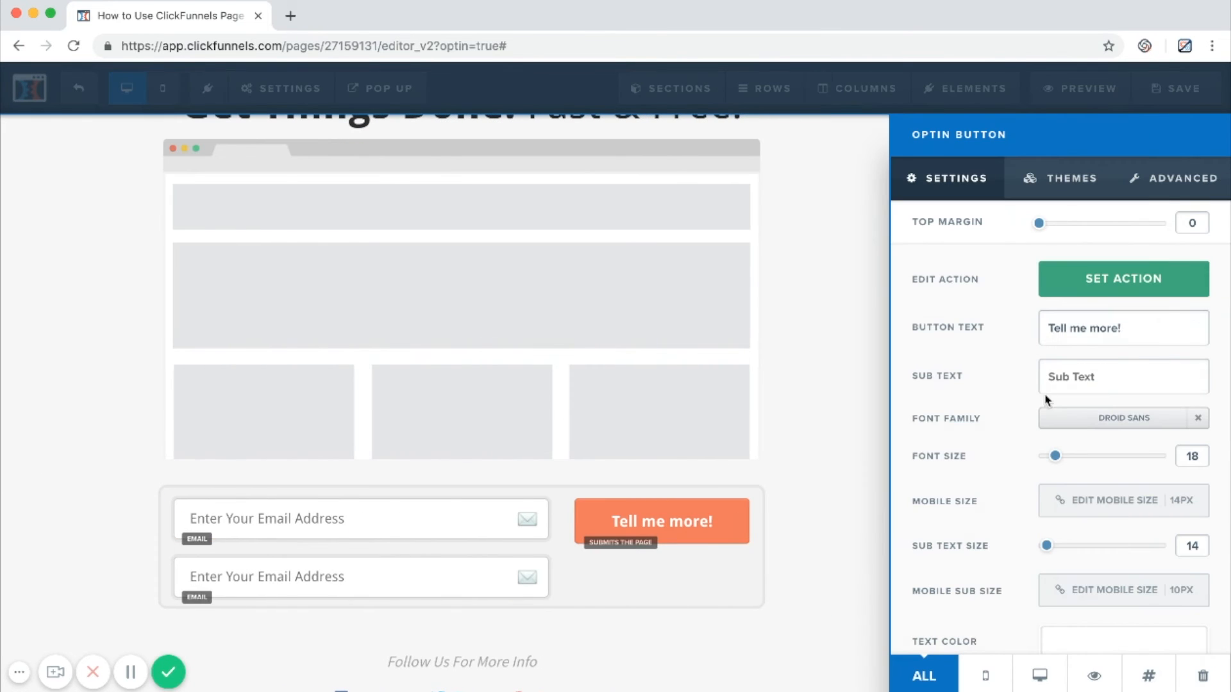
triple_click(1161, 343)
type("Subs")
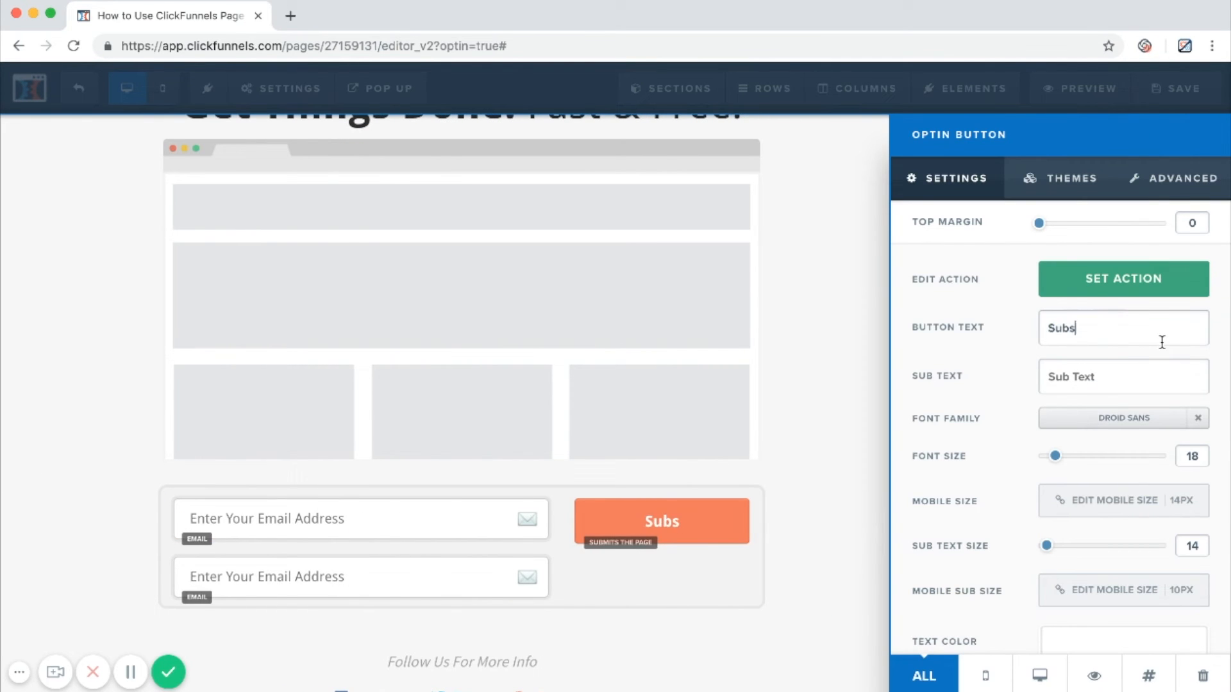
type("cribe to my aweso")
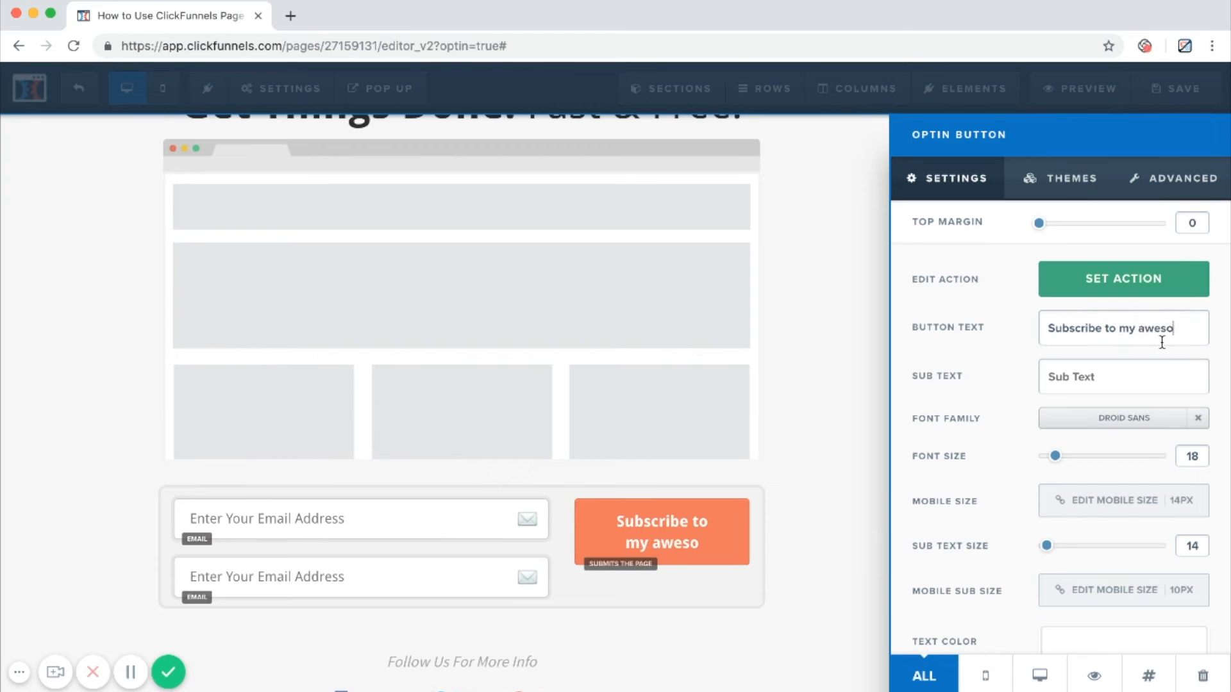
type("me y")
key("BackSpace")
type("YouTe")
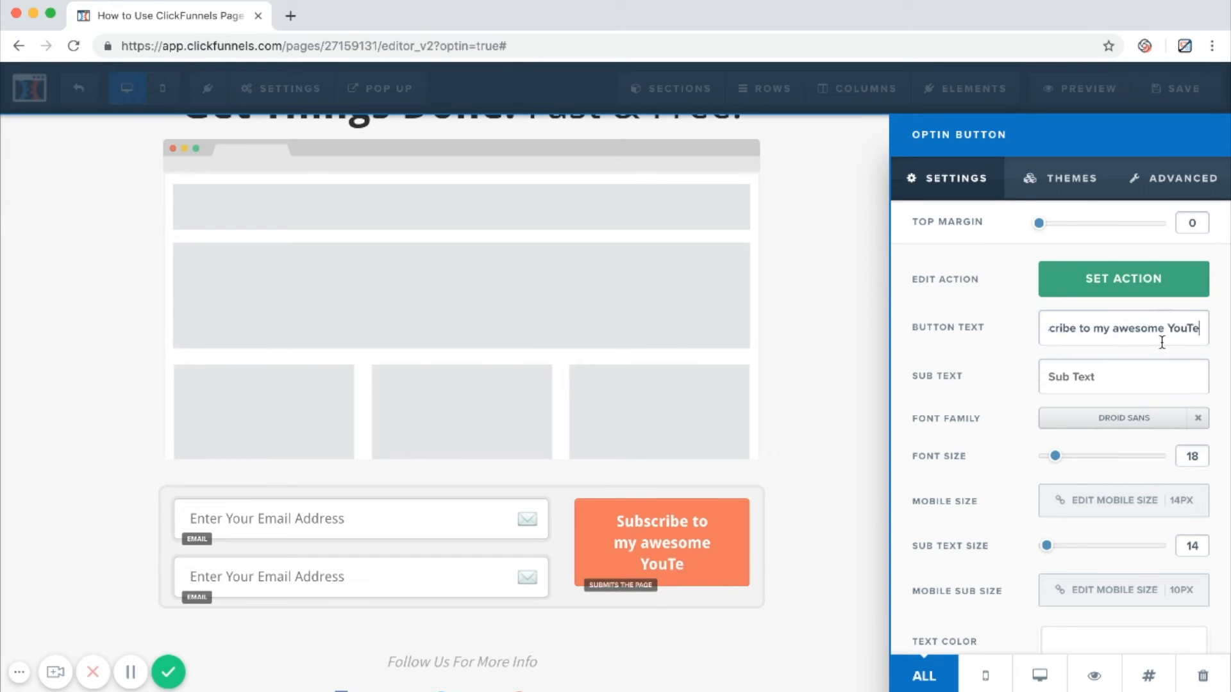
key("BackSpace")
type("ube Channel")
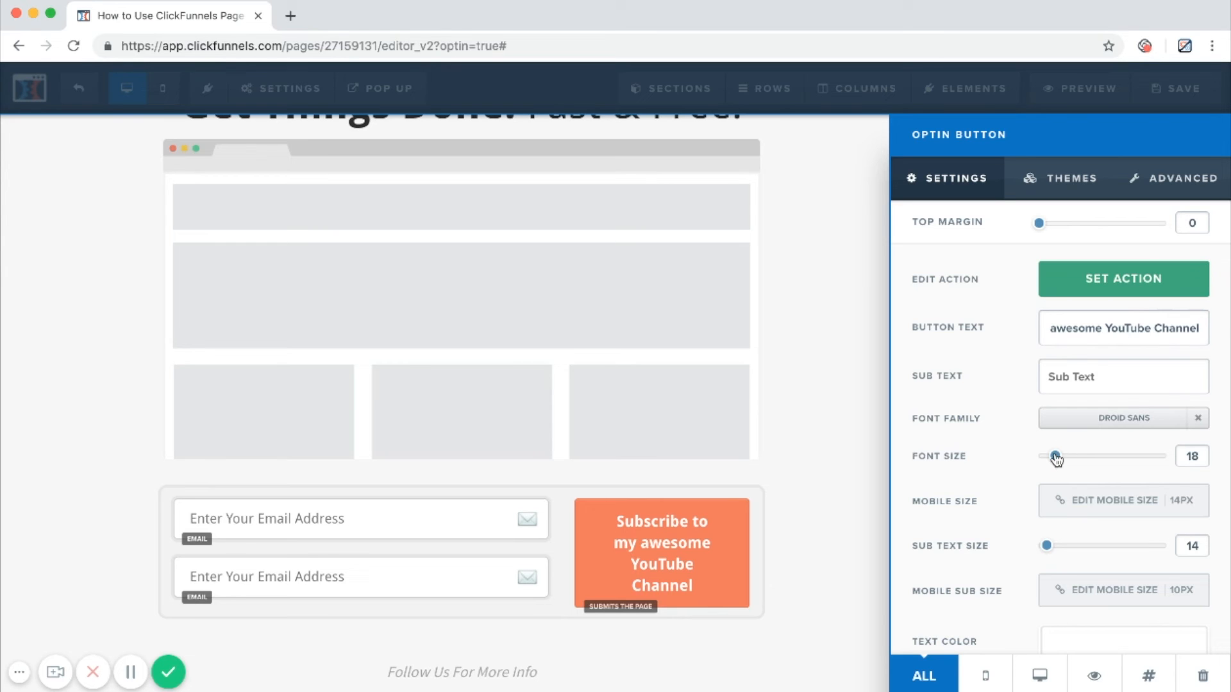
left_click(753, 482)
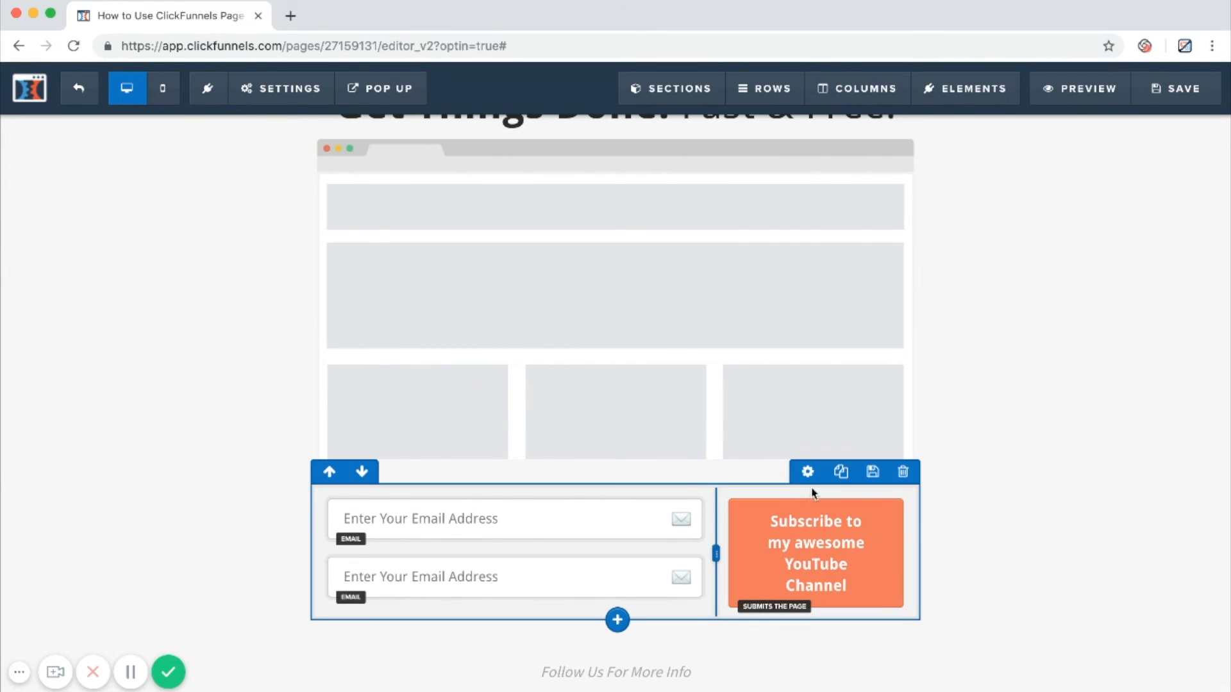
Set the width of the section containing the optin form to Wide.
left_click(909, 499)
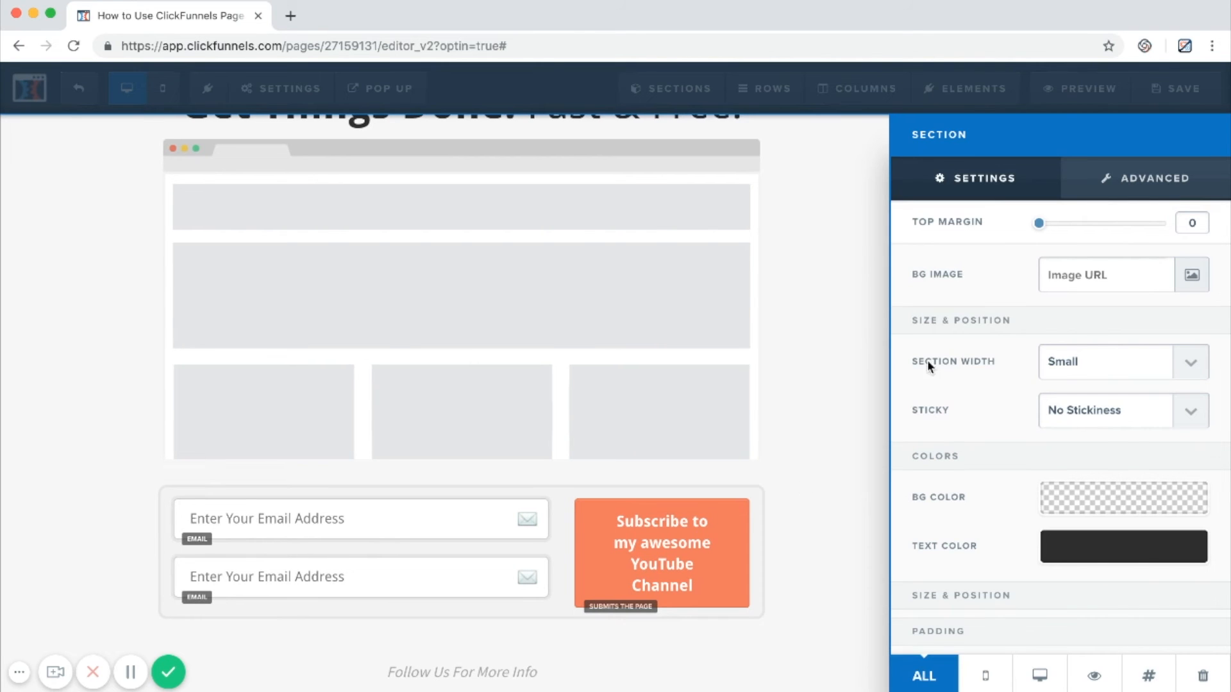
left_click(1076, 336)
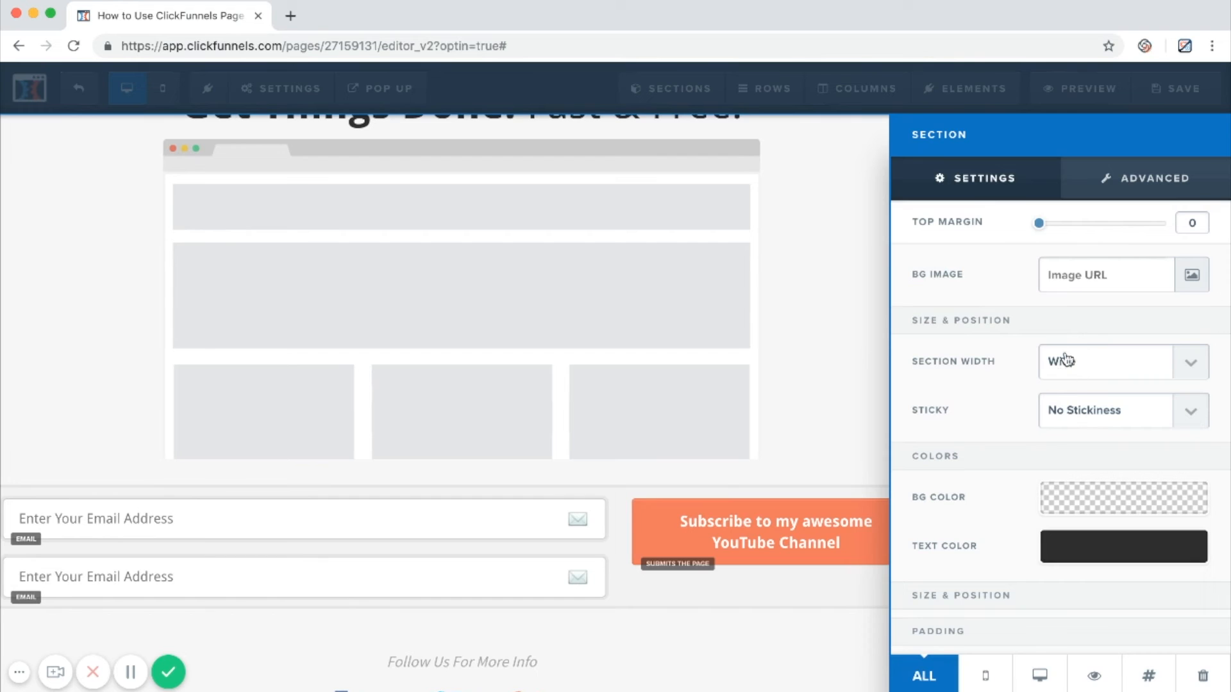
left_click(875, 555)
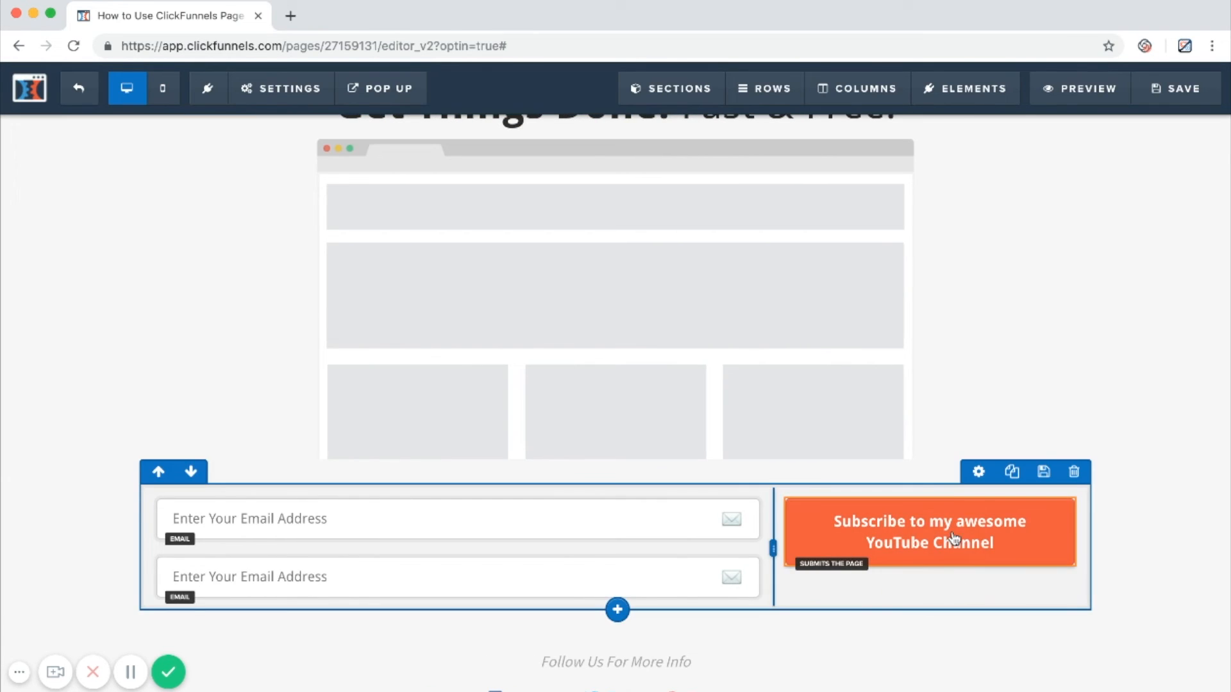
Set the font size of the "Subscribe to my awesome YouTube Channel" button to 22.
left_click(1016, 520)
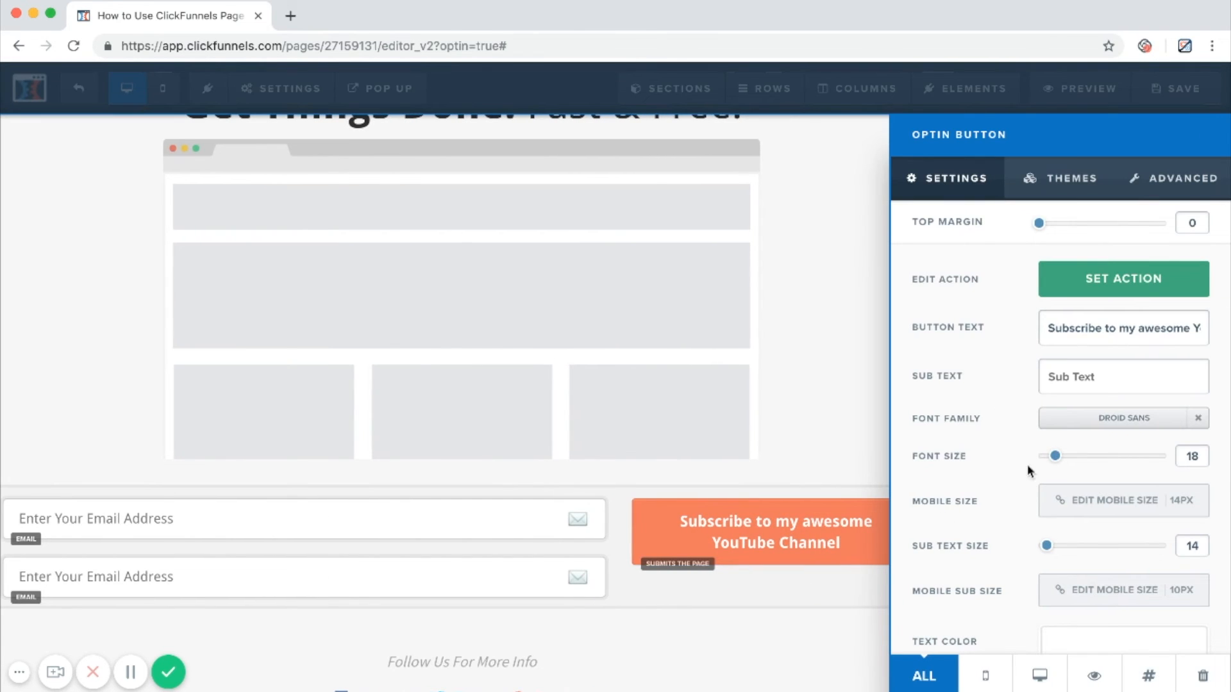
left_click_drag(1056, 460, 1063, 462)
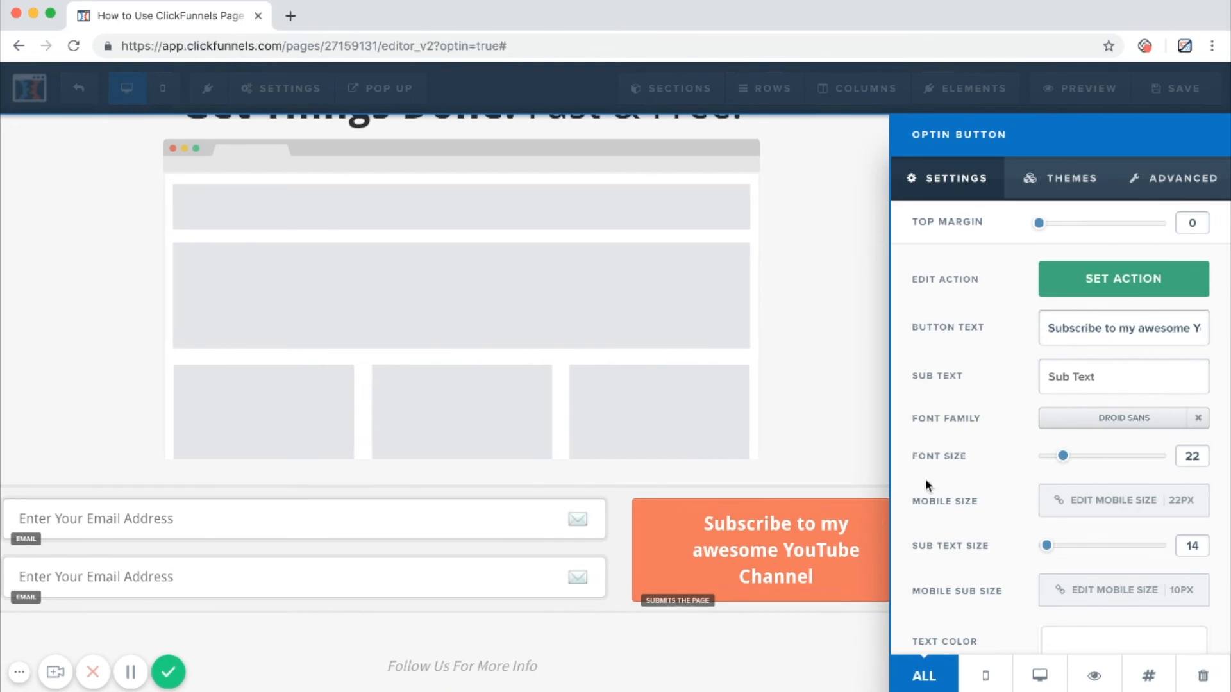
left_click(683, 532)
Set the upper form field's input type to First Name and replace its email icon with the person icon.
left_click(367, 531)
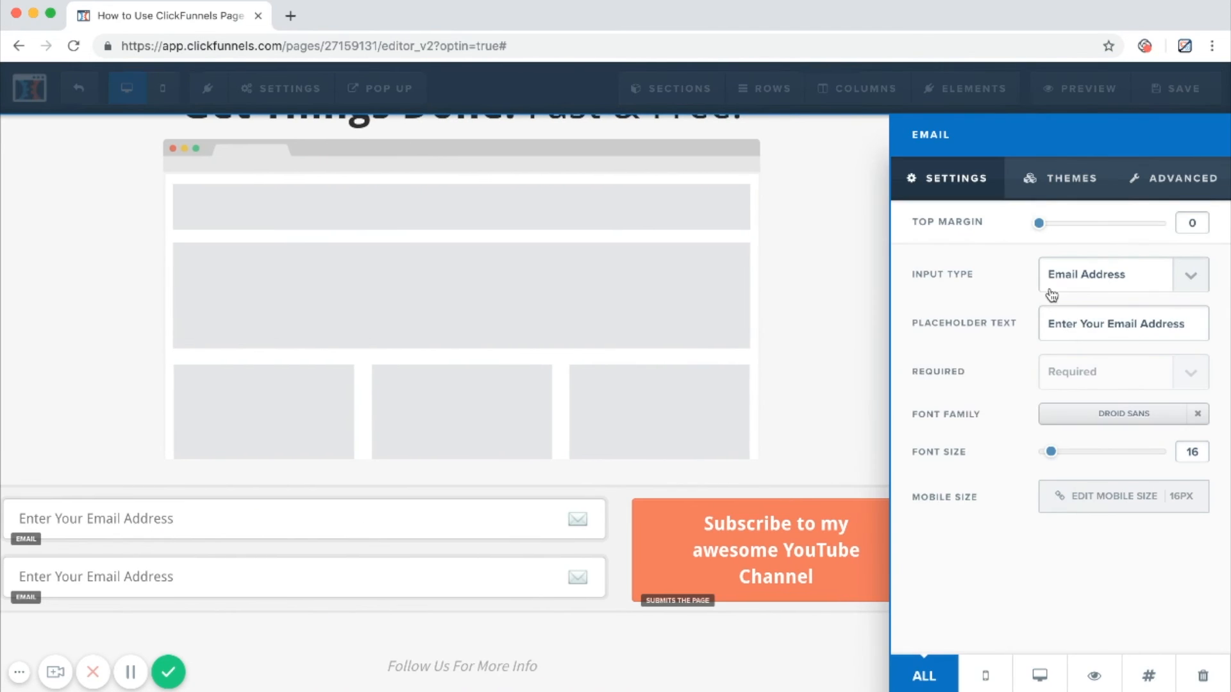
left_click(1091, 247)
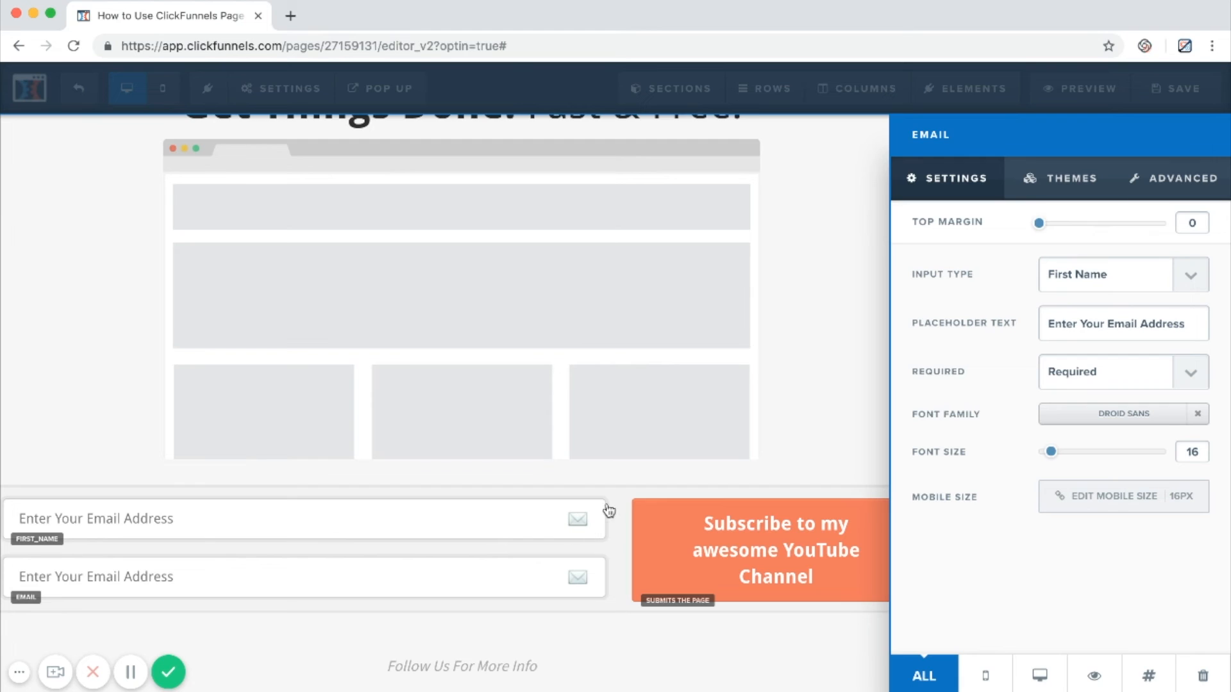
left_click(1145, 183)
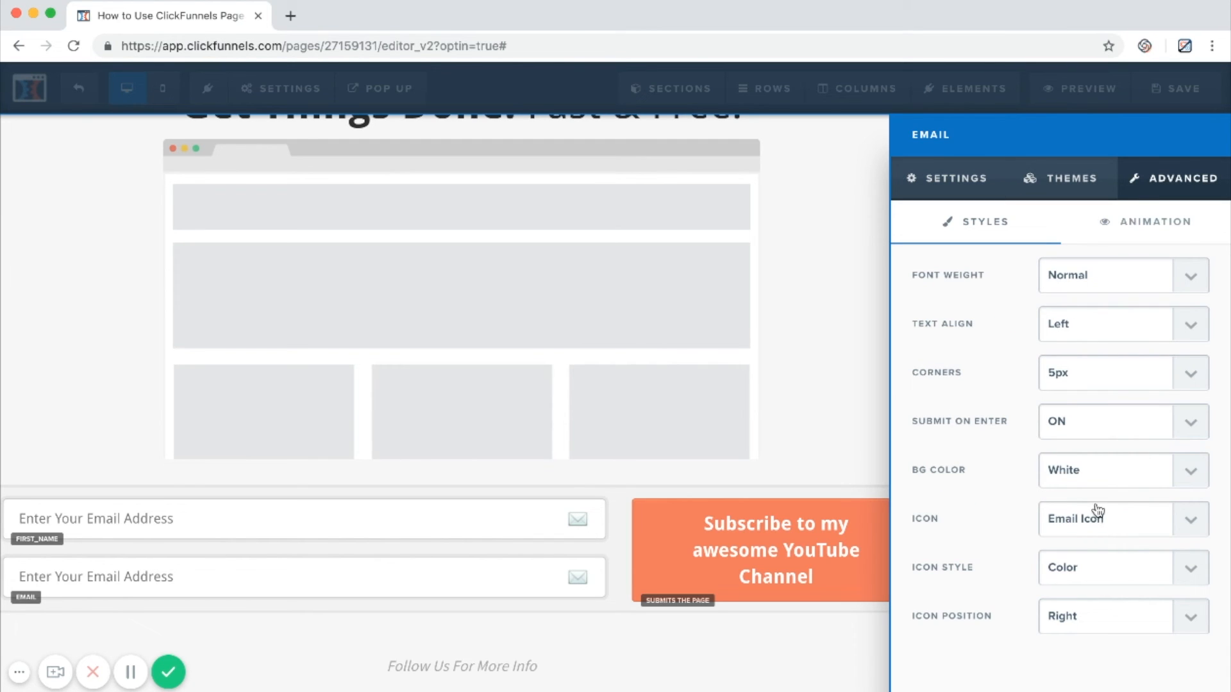
left_click(1103, 541)
left_click(732, 553)
scroll(932, 495, "down", 1)
left_click(932, 499)
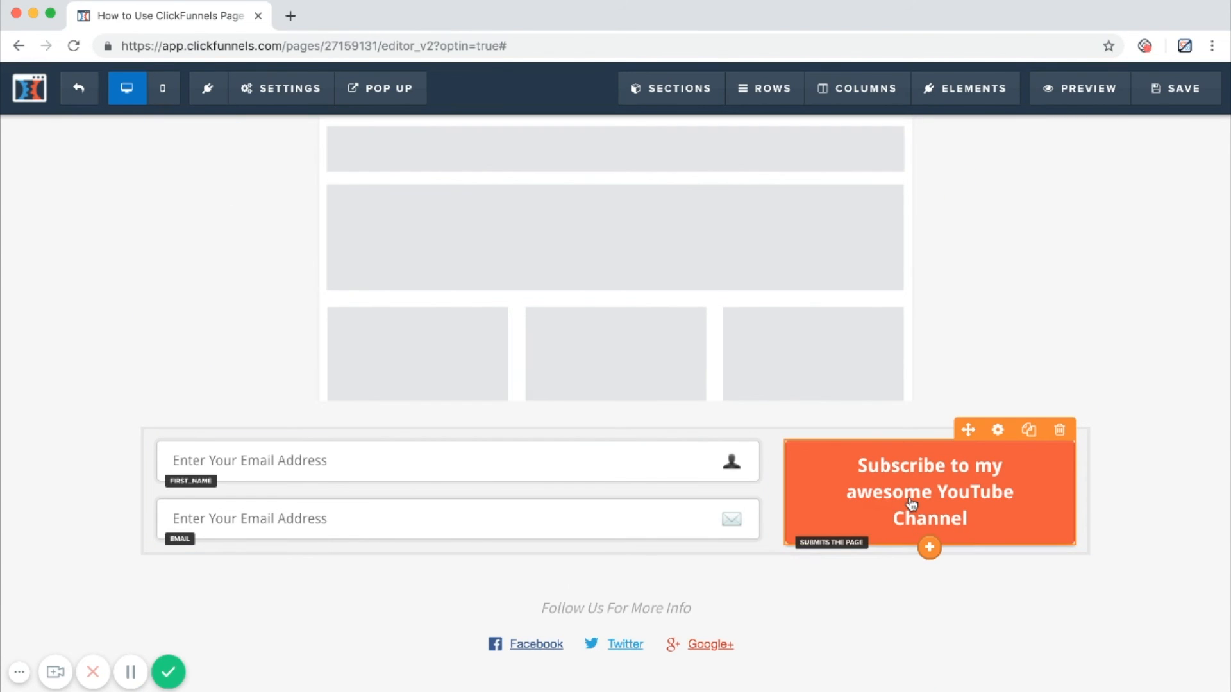
Swap the academy of funnels logo and the "This is Easy!!!" headline between the two header columns.
scroll(909, 503, "up", 6)
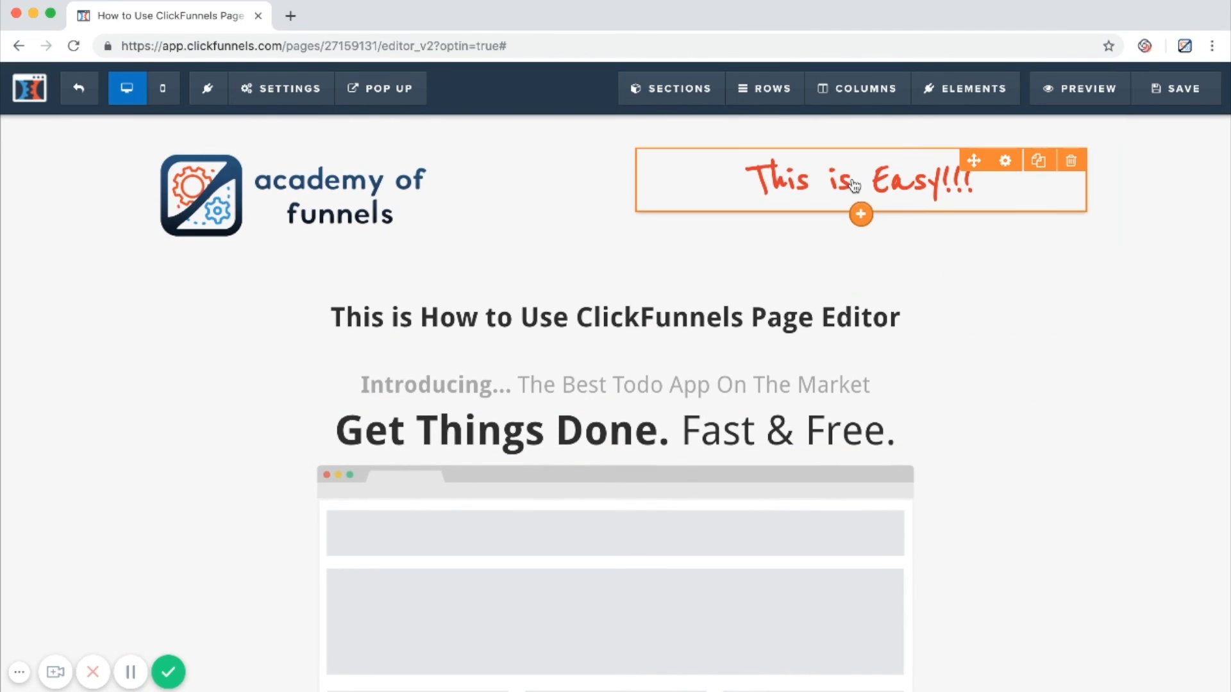
left_click_drag(432, 230, 860, 198)
left_click_drag(376, 168, 378, 170)
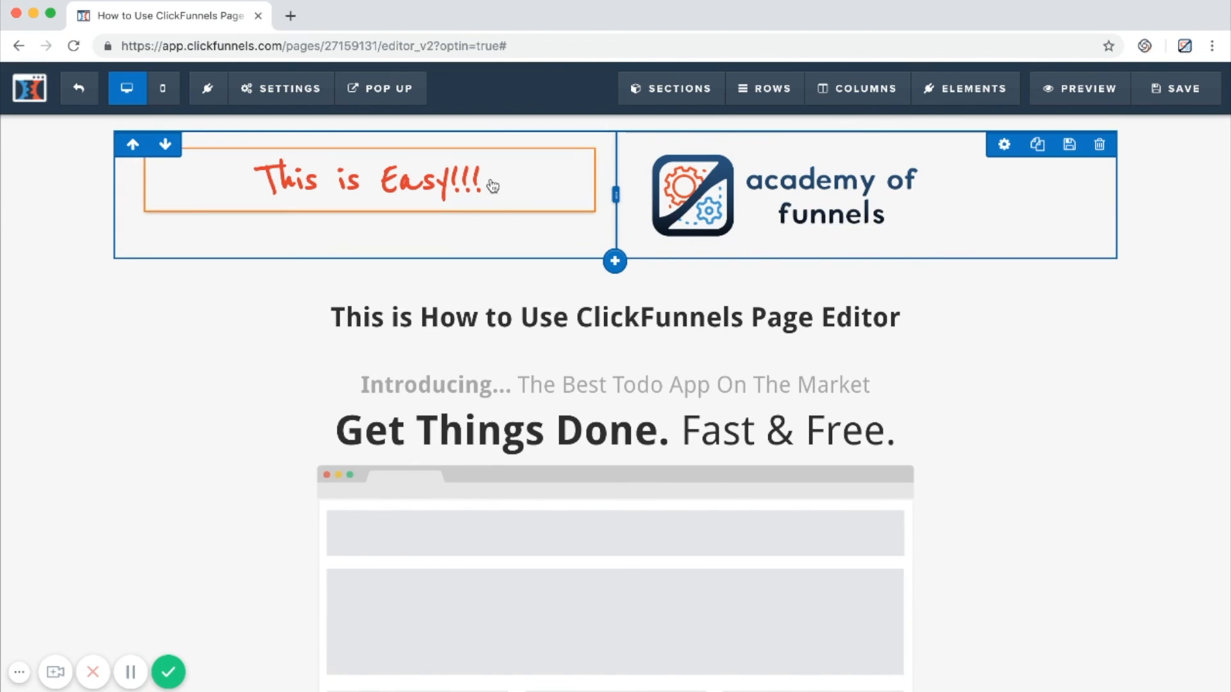
Look through the logo image's themes and set its alignment to Right.
left_click(778, 203)
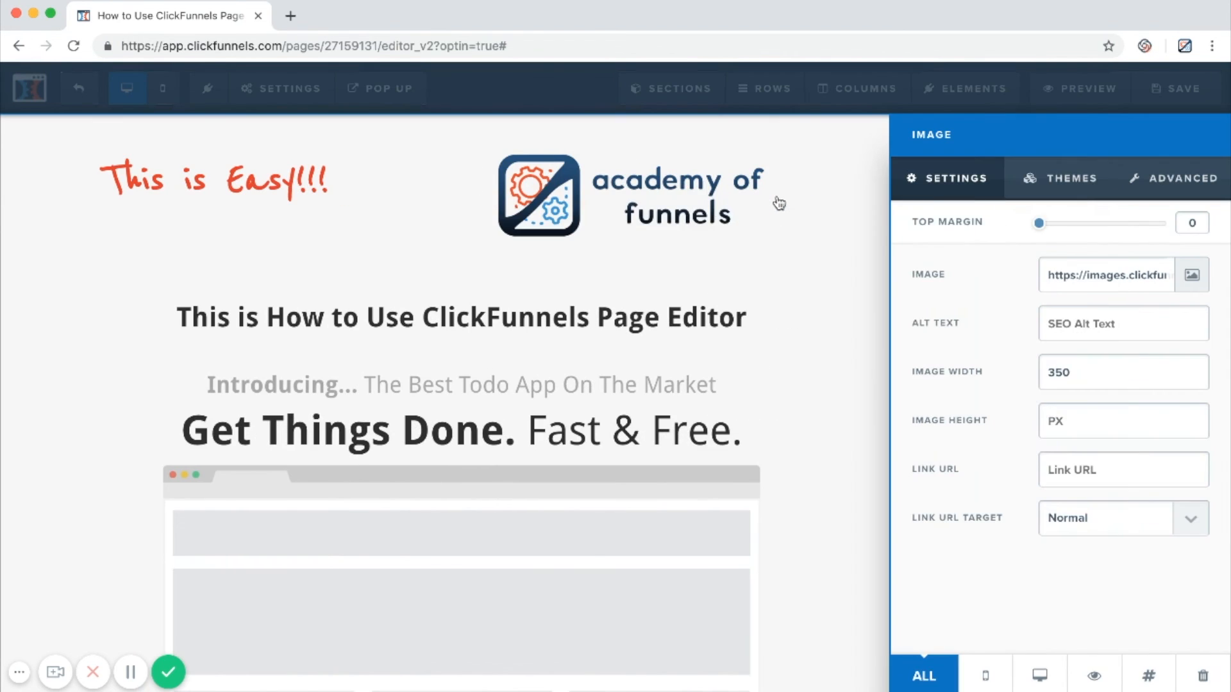
left_click(1081, 187)
scroll(1077, 338, "down", 2)
scroll(1078, 339, "up", 1)
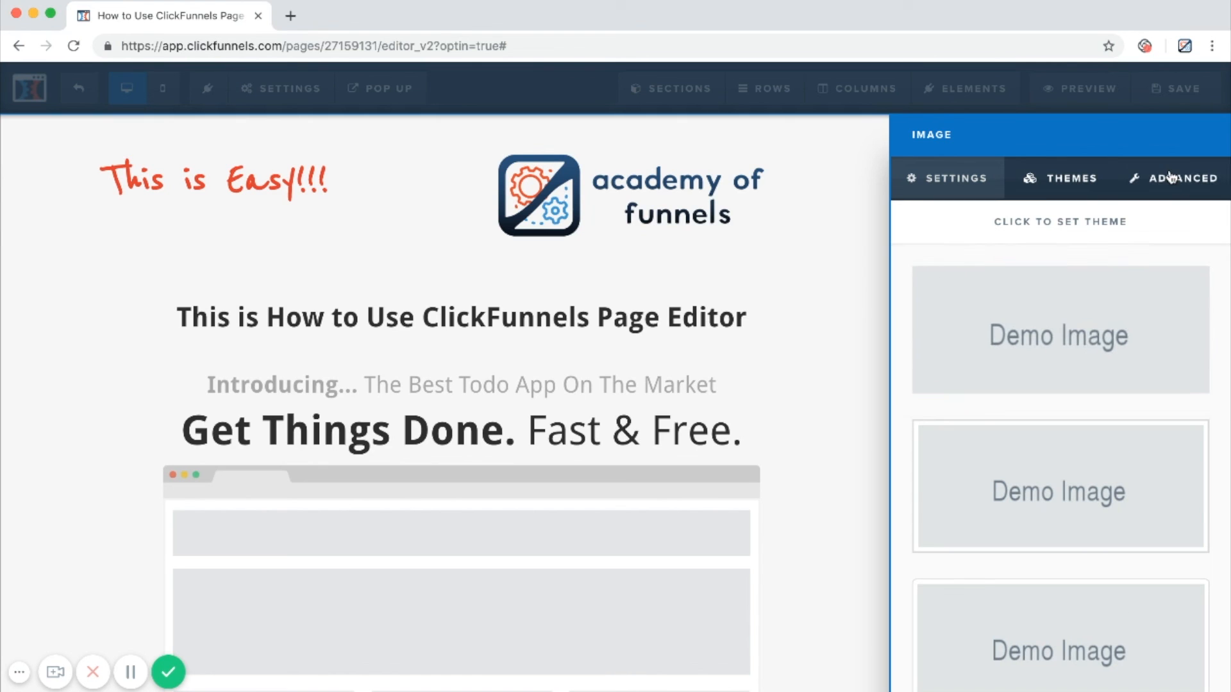
left_click(1170, 177)
left_click(1060, 290)
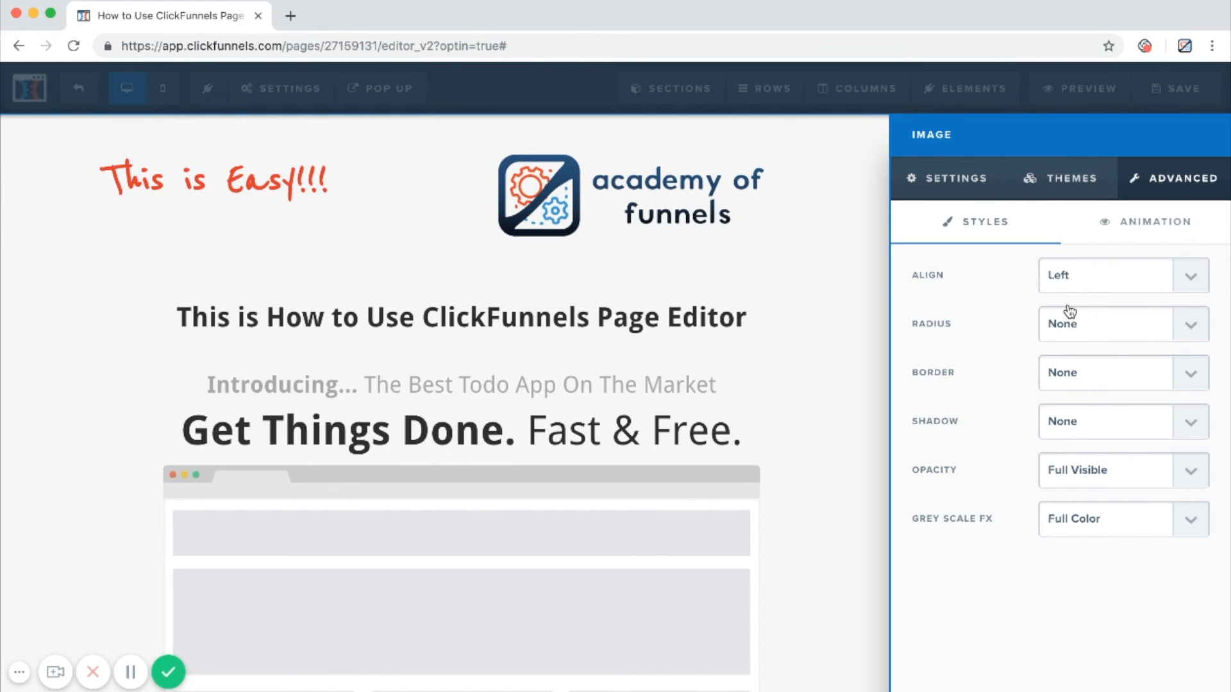
left_click(1069, 312)
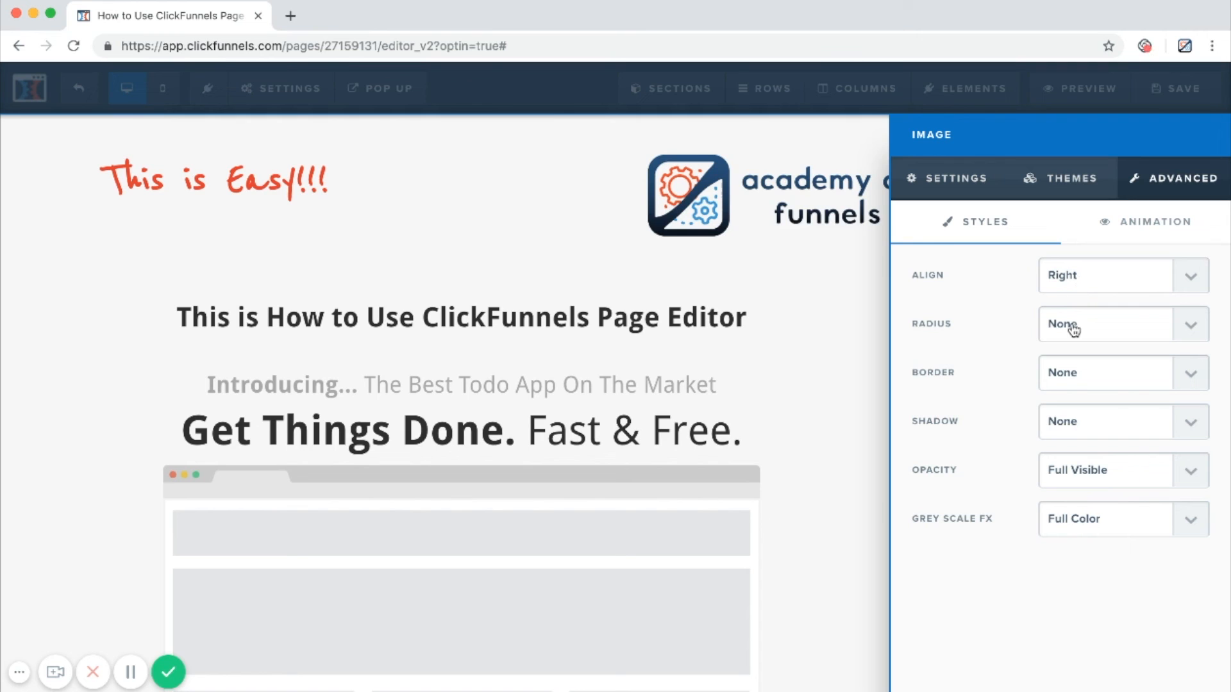
left_click(821, 403)
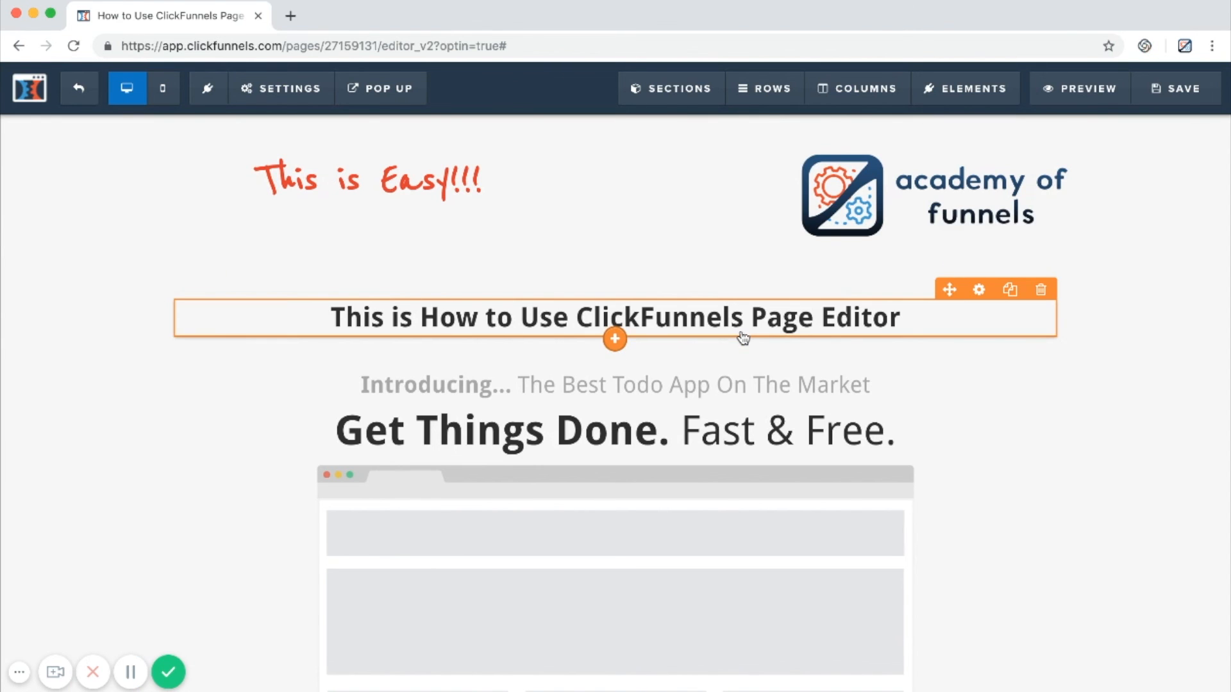
Examine the element types that can be added to the page, from text and media to forms, countdowns, content blocks and miscellaneous elements.
scroll(842, 233, "down", 6)
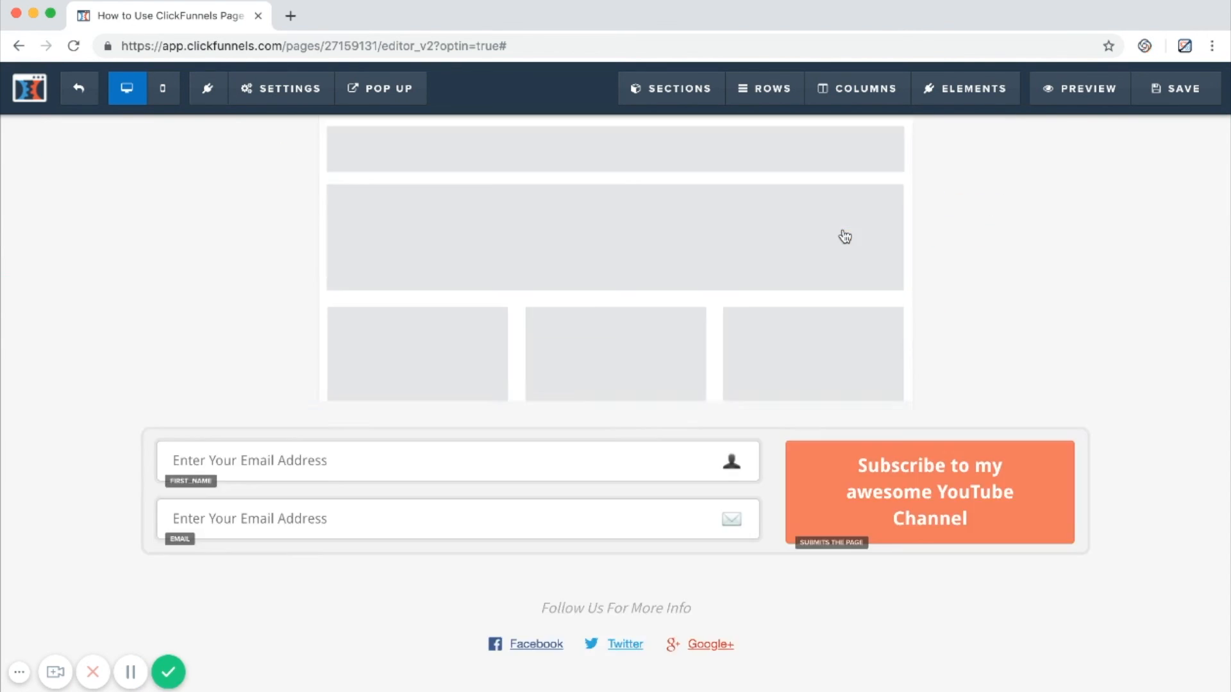
scroll(783, 524, "up", 6)
mouse_move(965, 90)
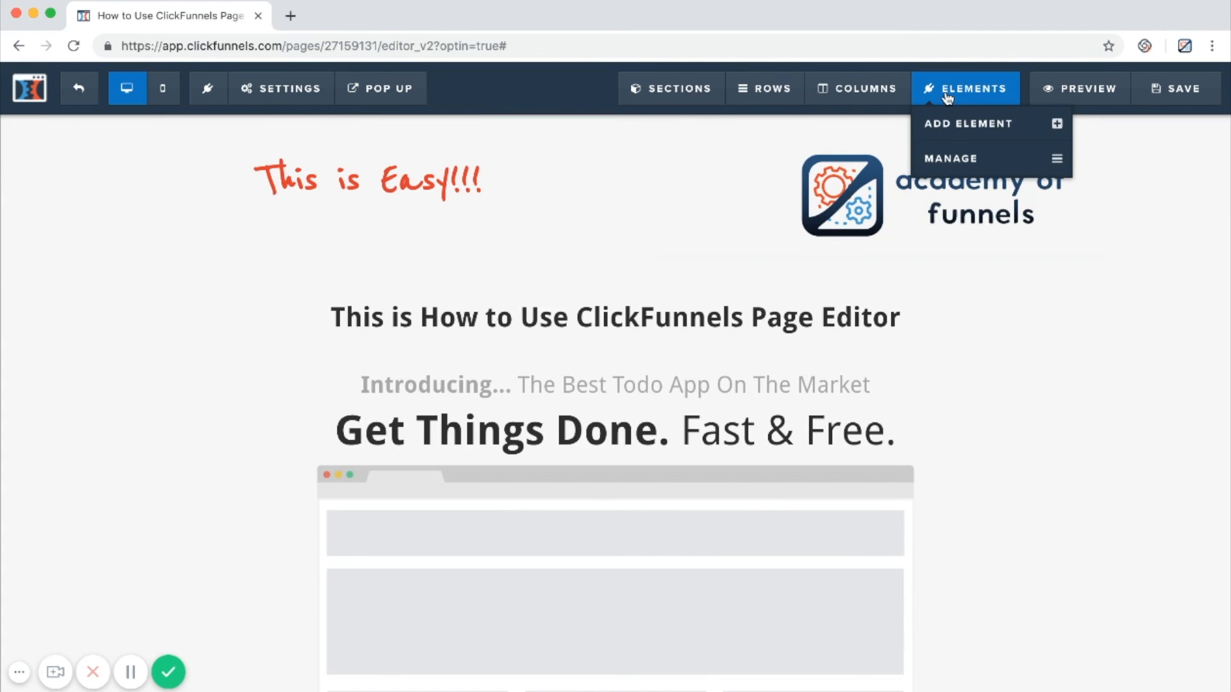
left_click(947, 132)
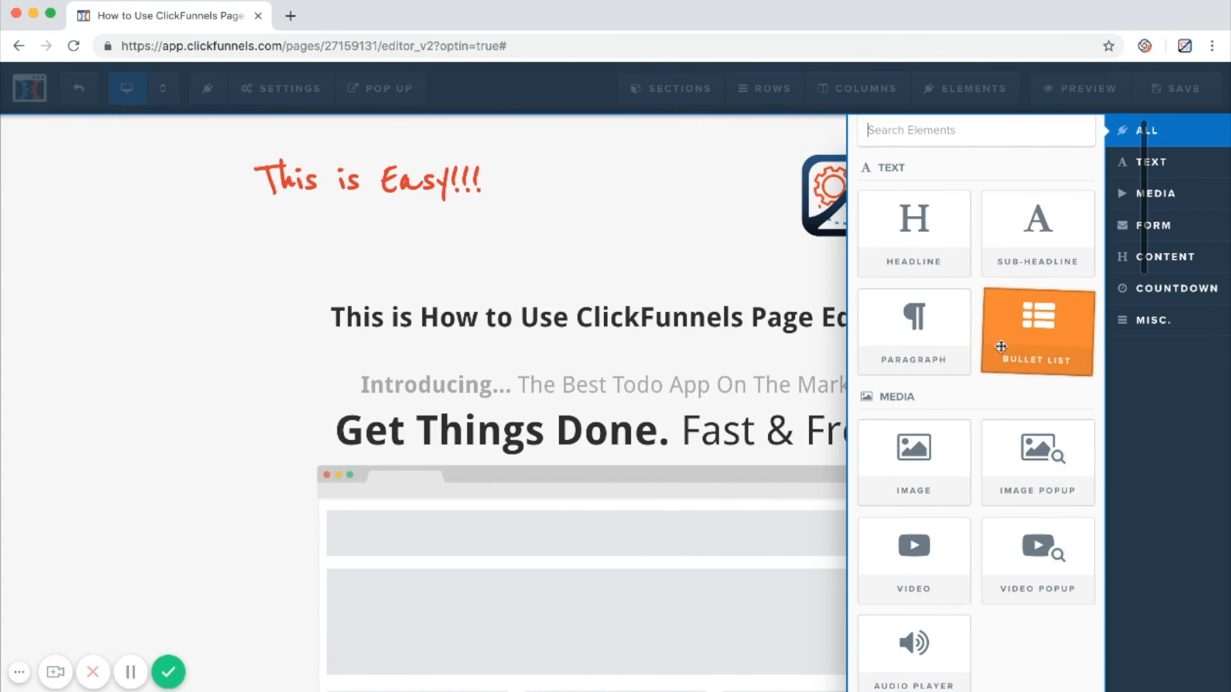
scroll(961, 308, "down", 2)
scroll(955, 382, "down", 6)
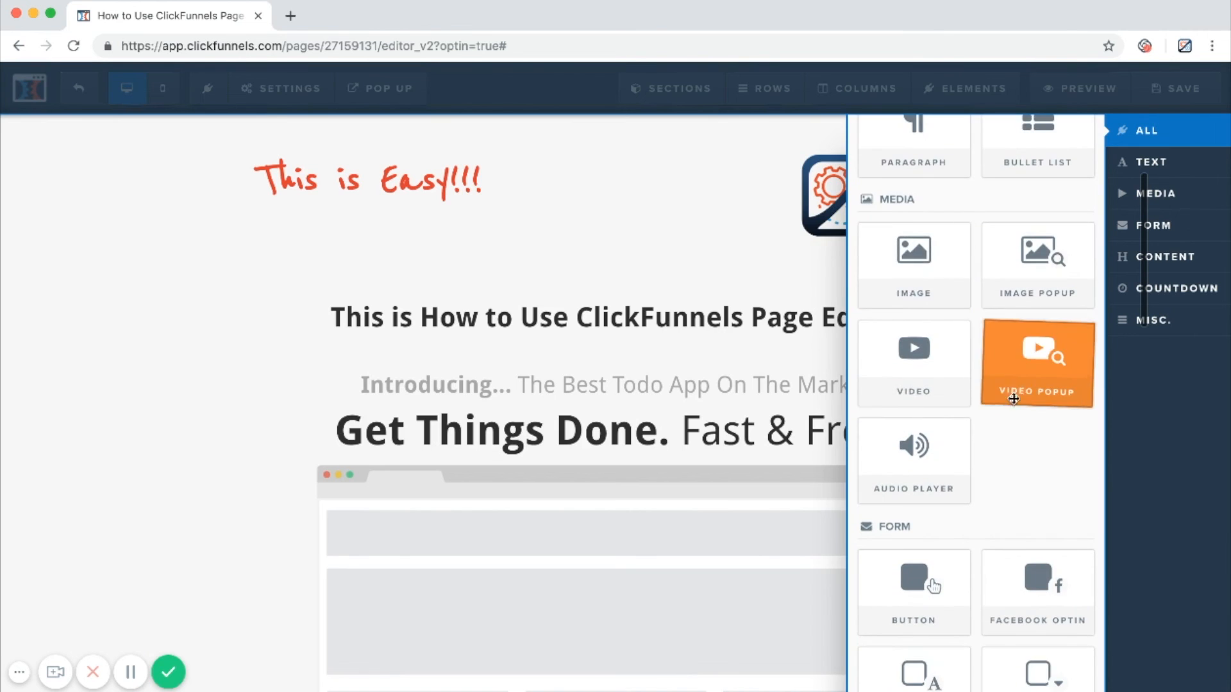
scroll(1026, 483, "down", 14)
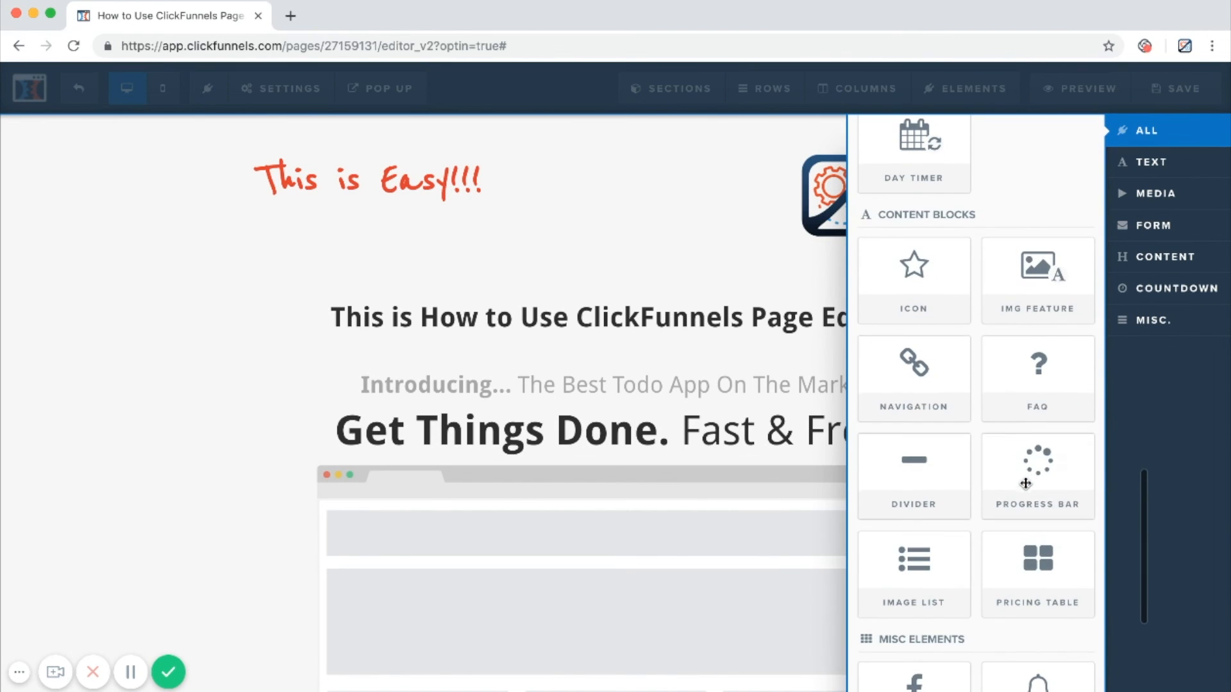
scroll(1026, 484, "up", 20)
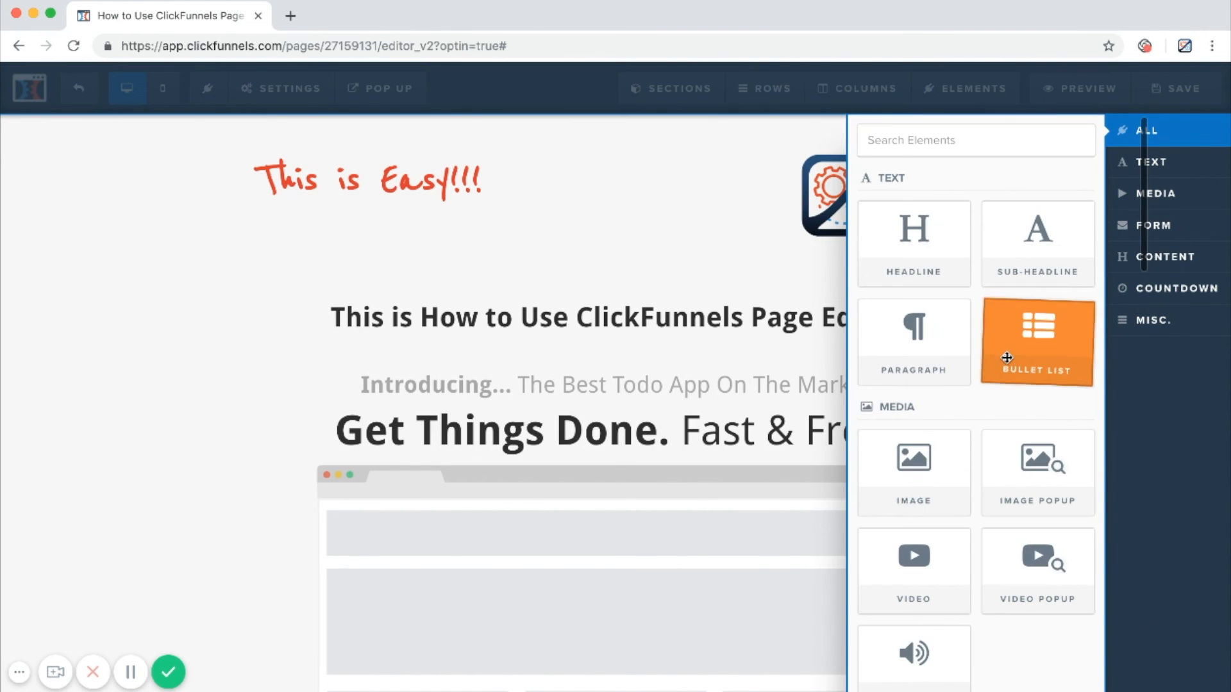
scroll(923, 397, "down", 9)
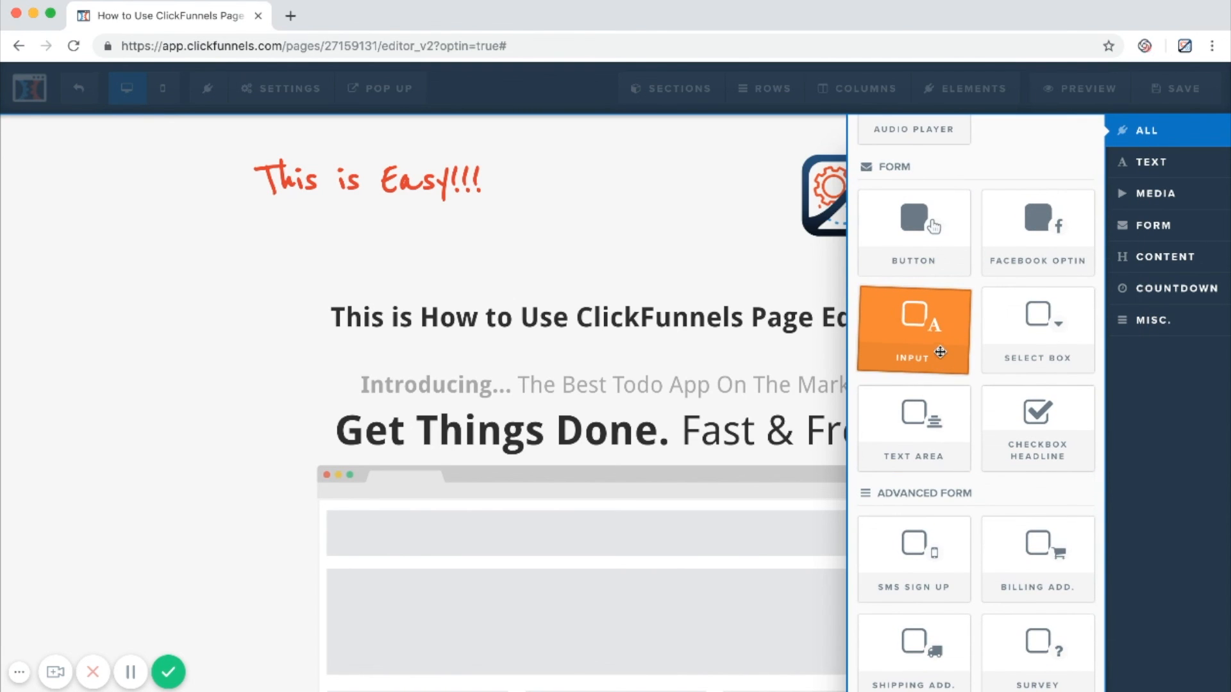
scroll(939, 351, "down", 8)
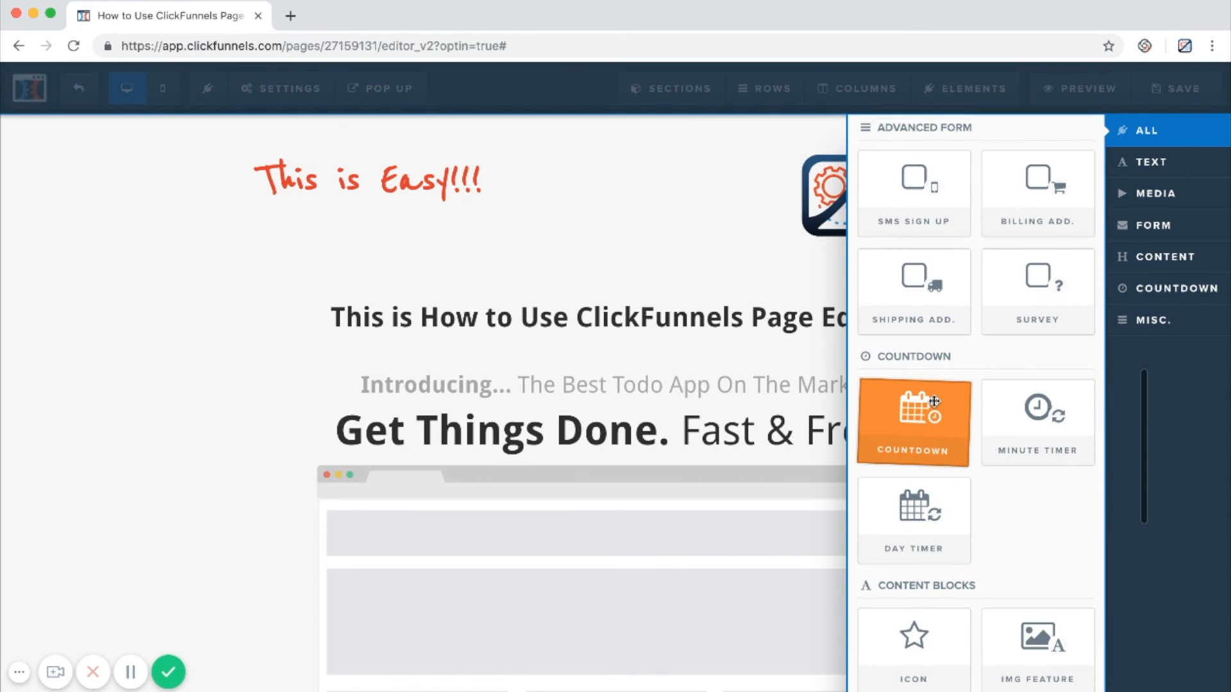
scroll(936, 481, "down", 5)
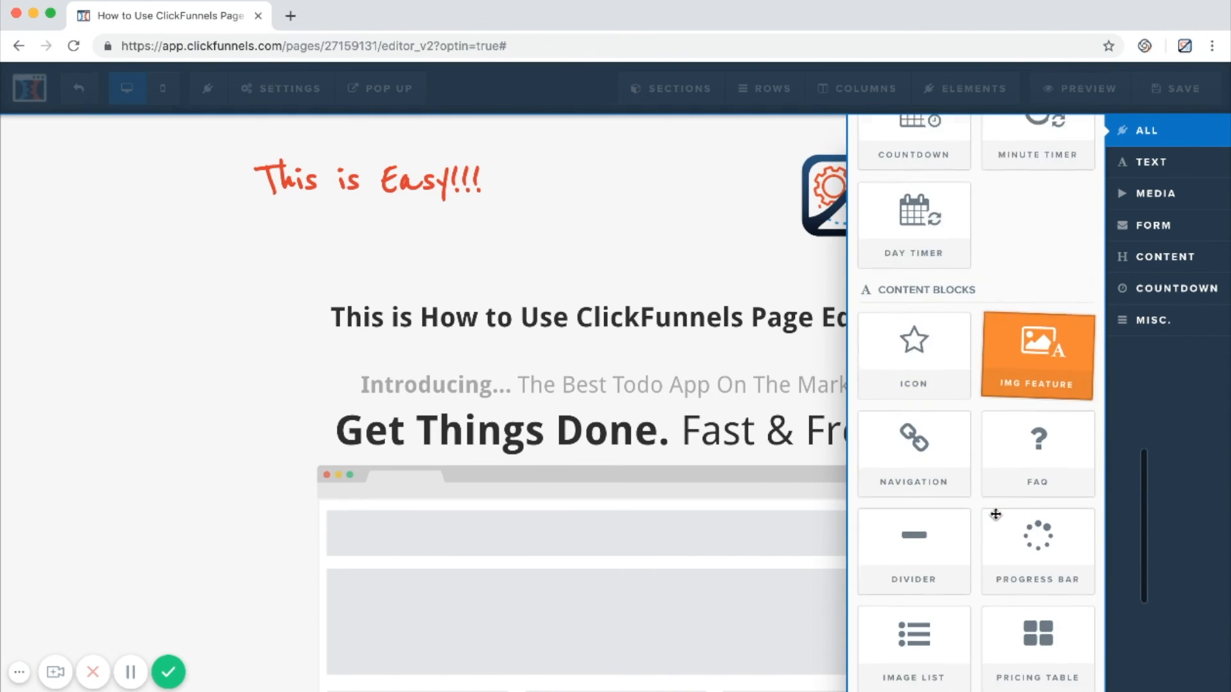
scroll(995, 514, "down", 1)
scroll(968, 385, "down", 5)
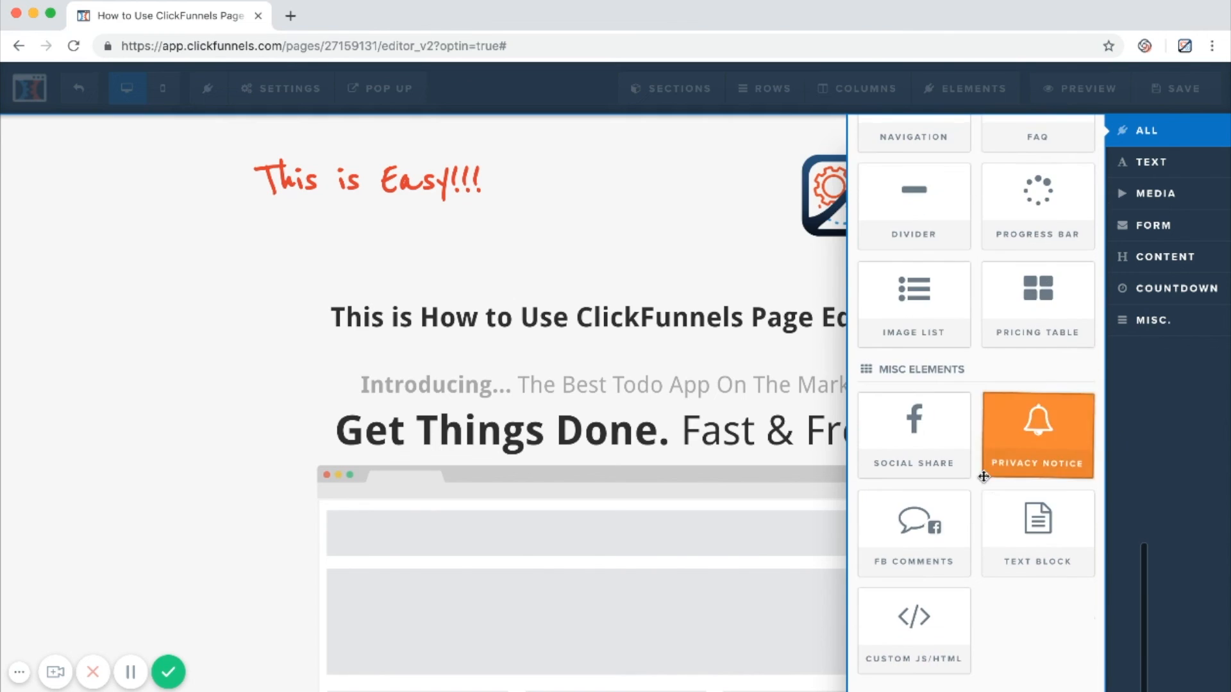
left_click(651, 486)
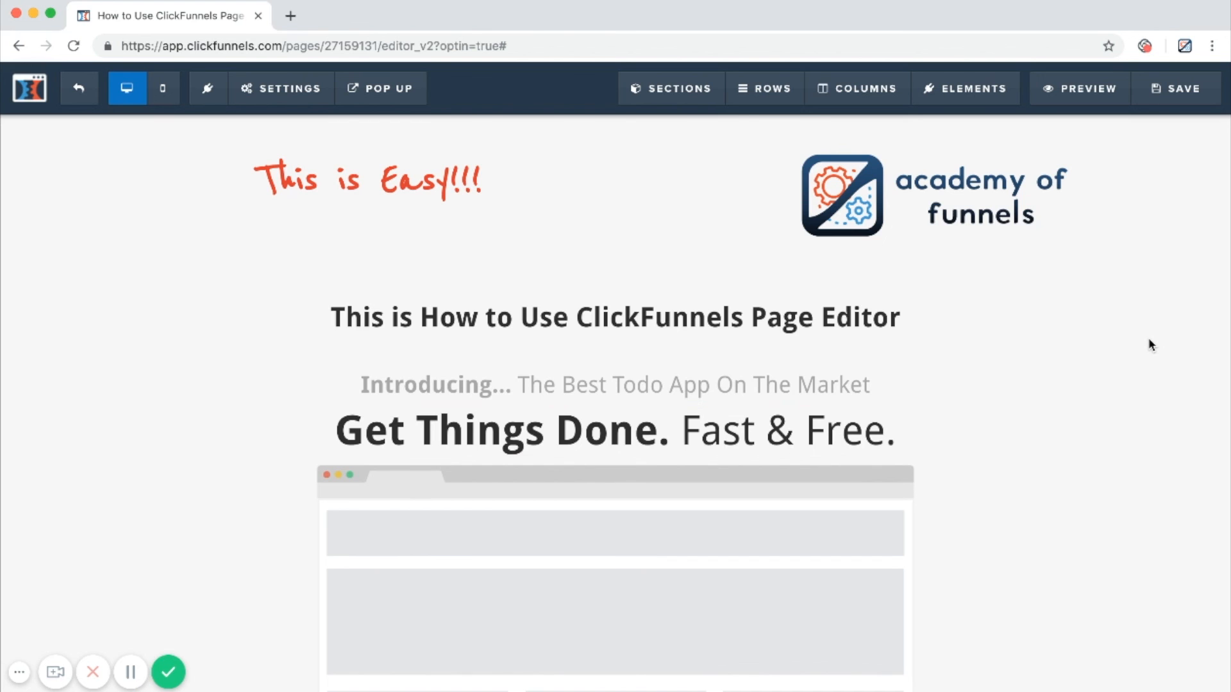
Review the edited page from header to optin form and open its preview.
scroll(1148, 345, "down", 10)
scroll(1148, 345, "up", 10)
scroll(740, 387, "down", 1)
scroll(740, 387, "down", 3)
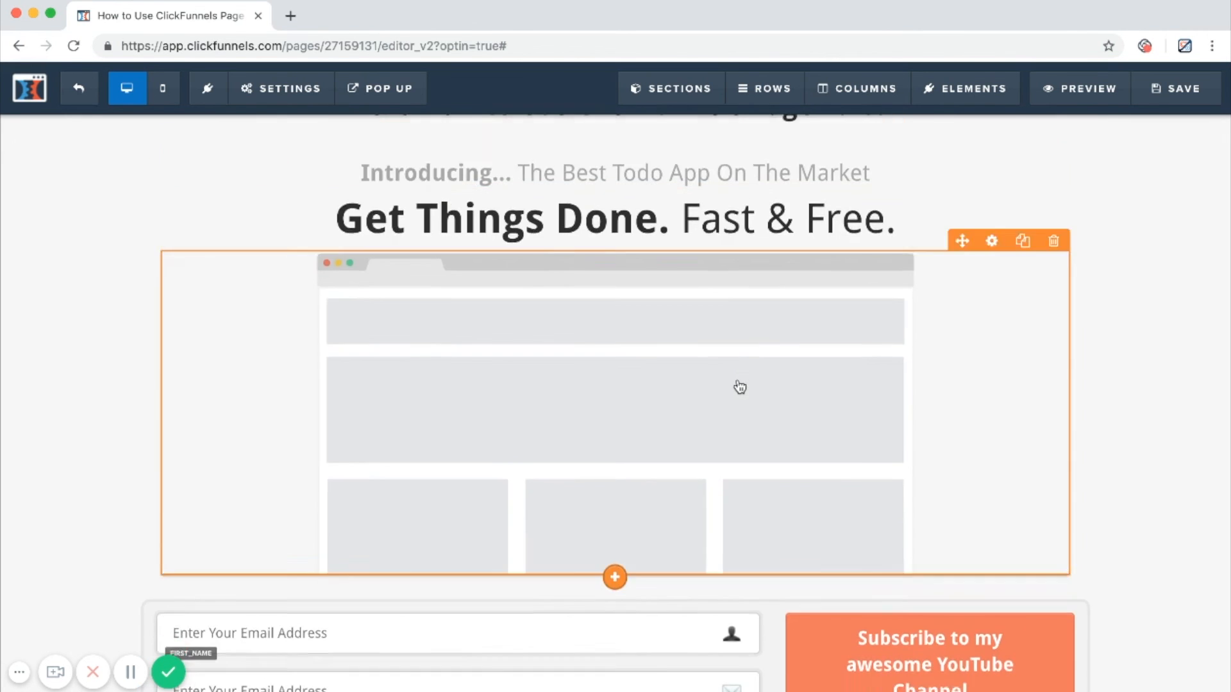
scroll(736, 387, "up", 4)
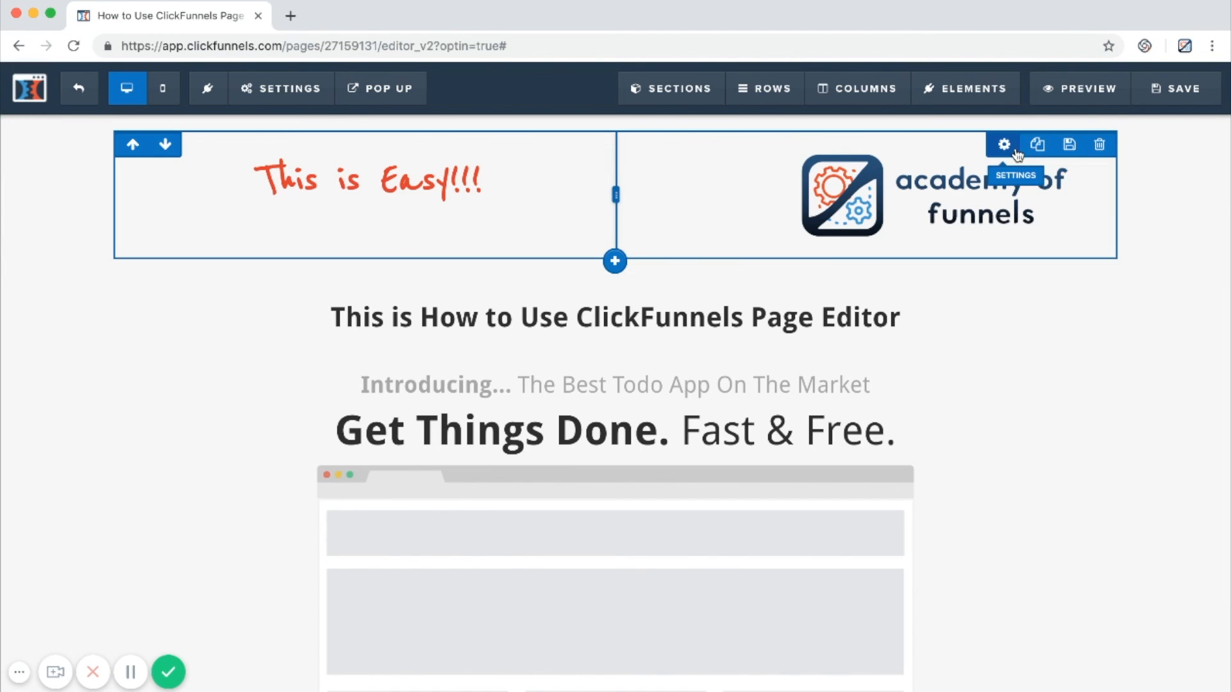
left_click(1096, 101)
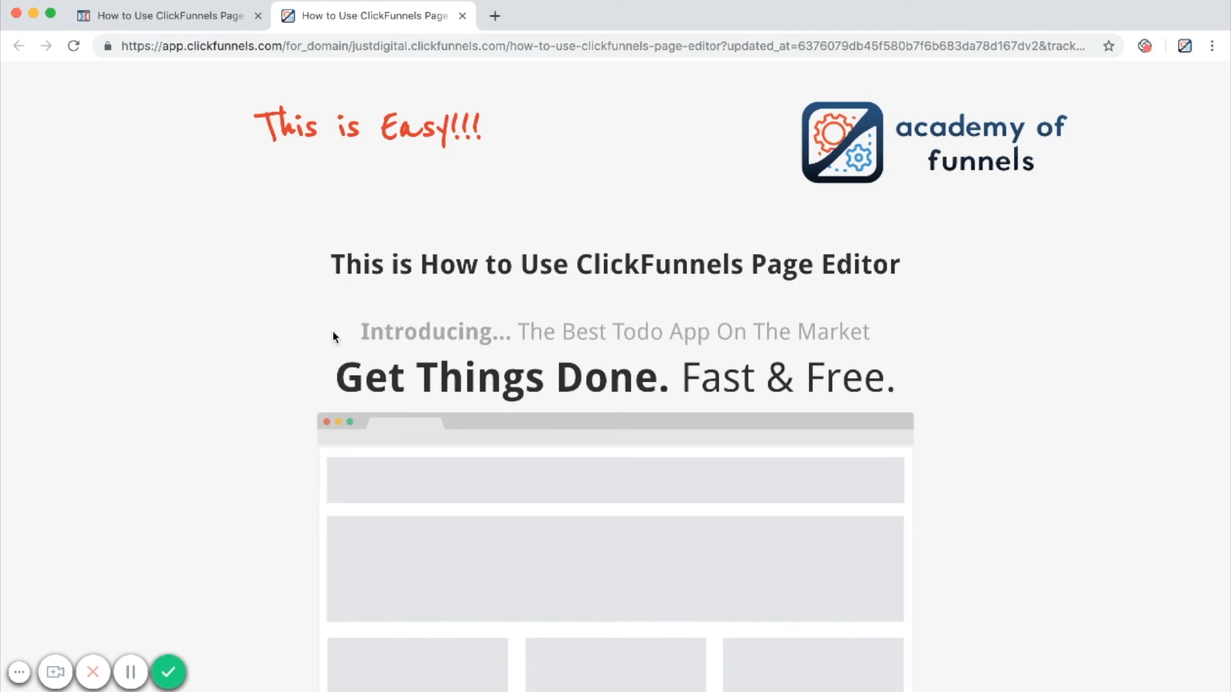
left_click(168, 672)
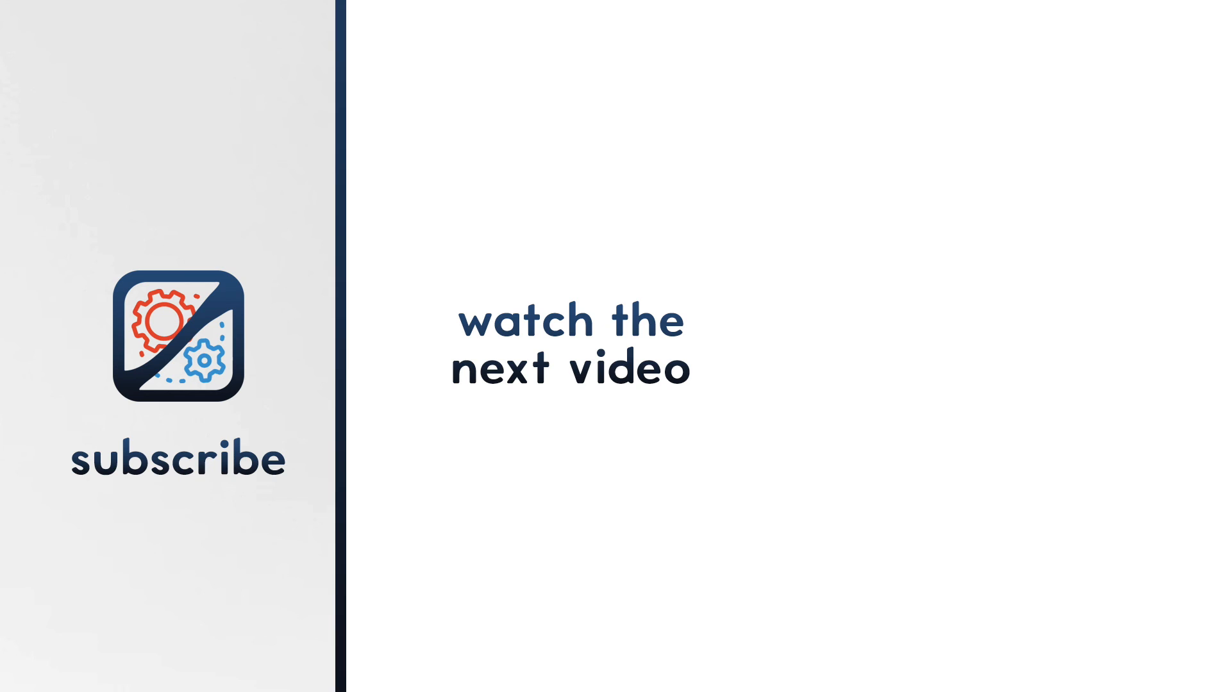